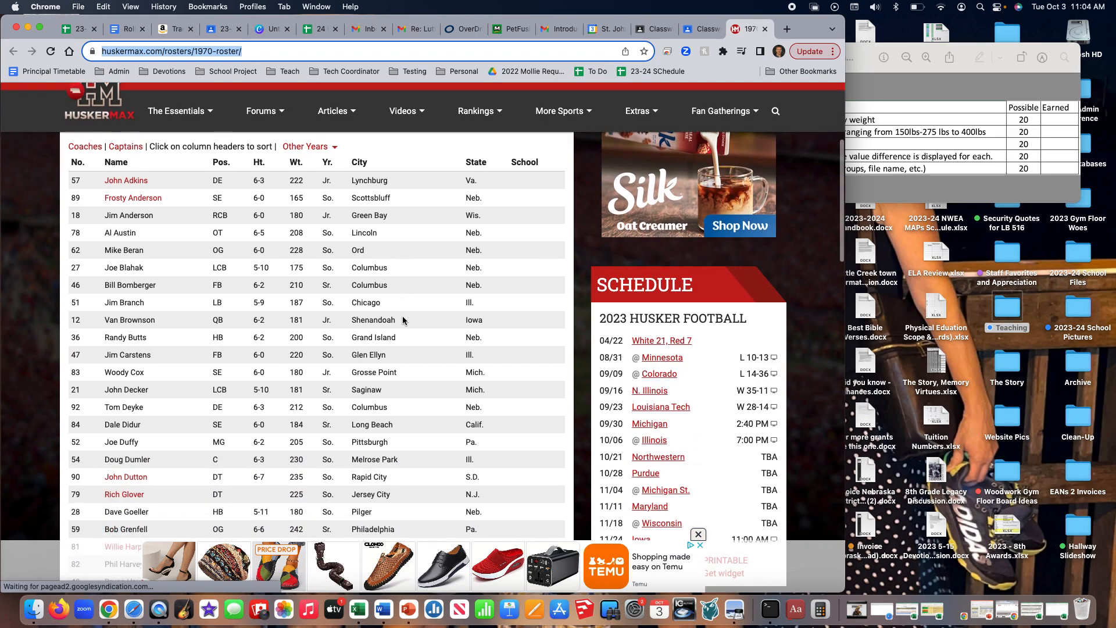
Select and copy the entire 1970 Nebraska football roster table, from its column headers through the last player row
scroll(404, 320, "down", 10)
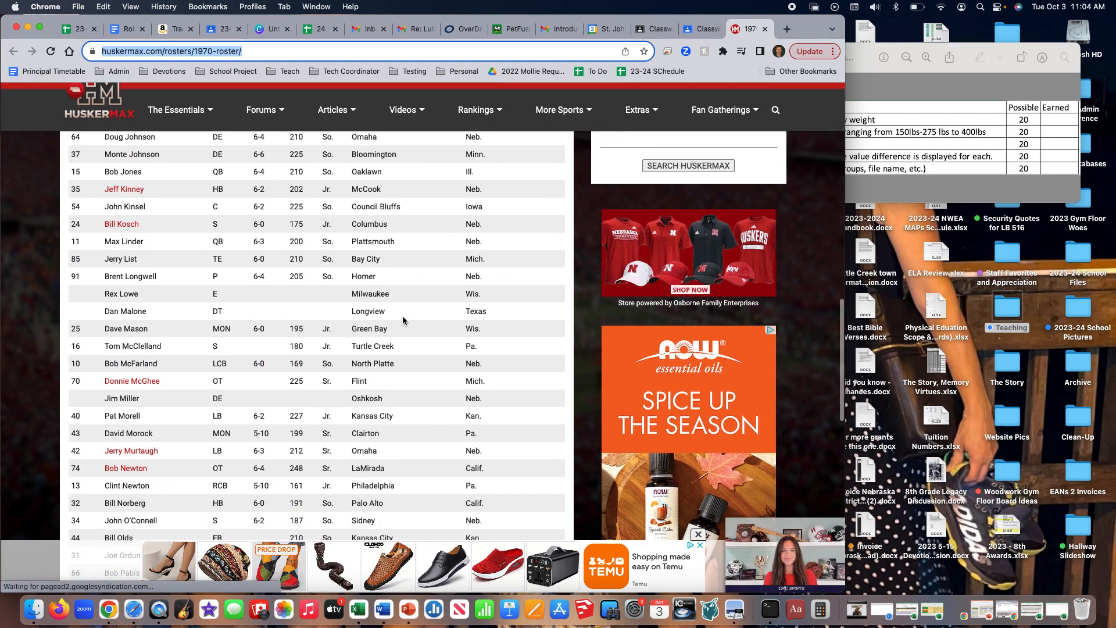
scroll(403, 320, "down", 5)
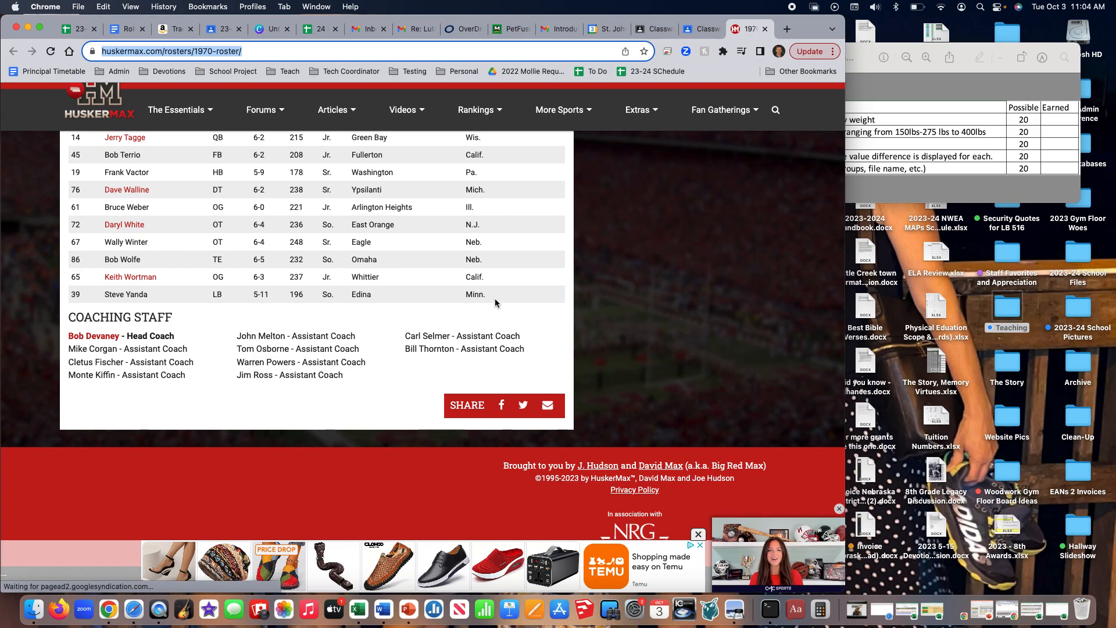
left_click_drag(494, 298, 390, 273)
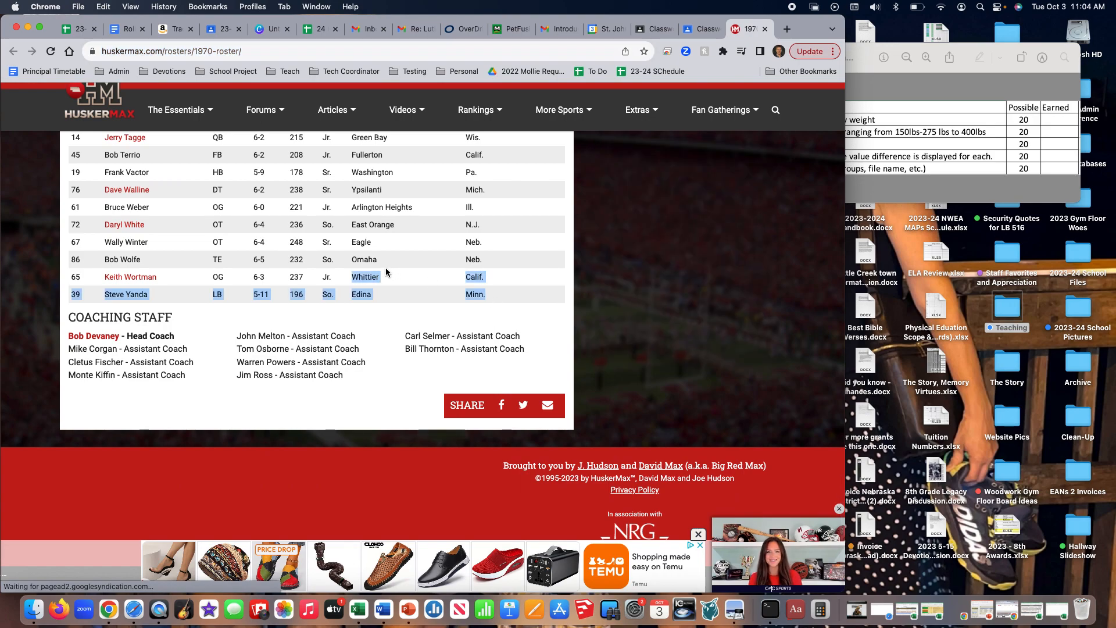
scroll(372, 276, "up", 15)
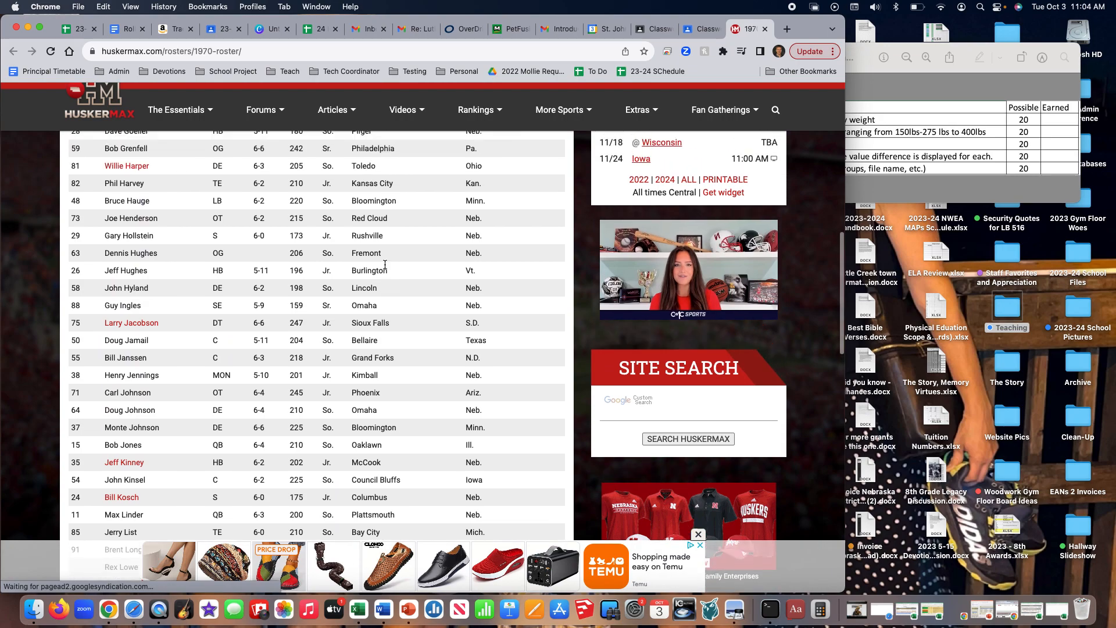
scroll(357, 280, "down", 15)
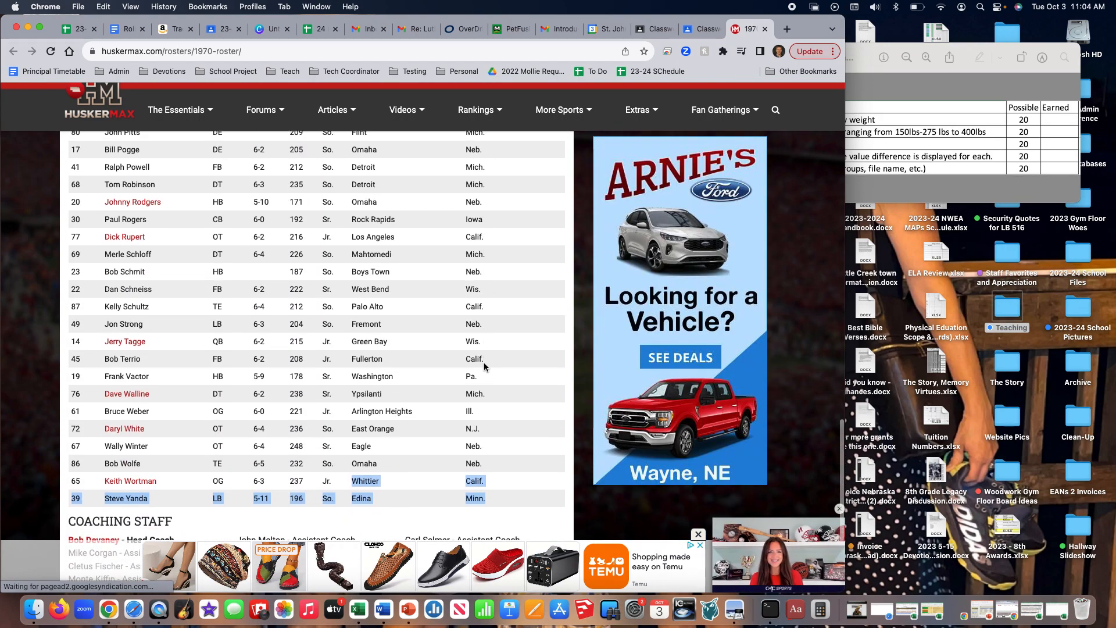
left_click_drag(502, 458, 74, 400)
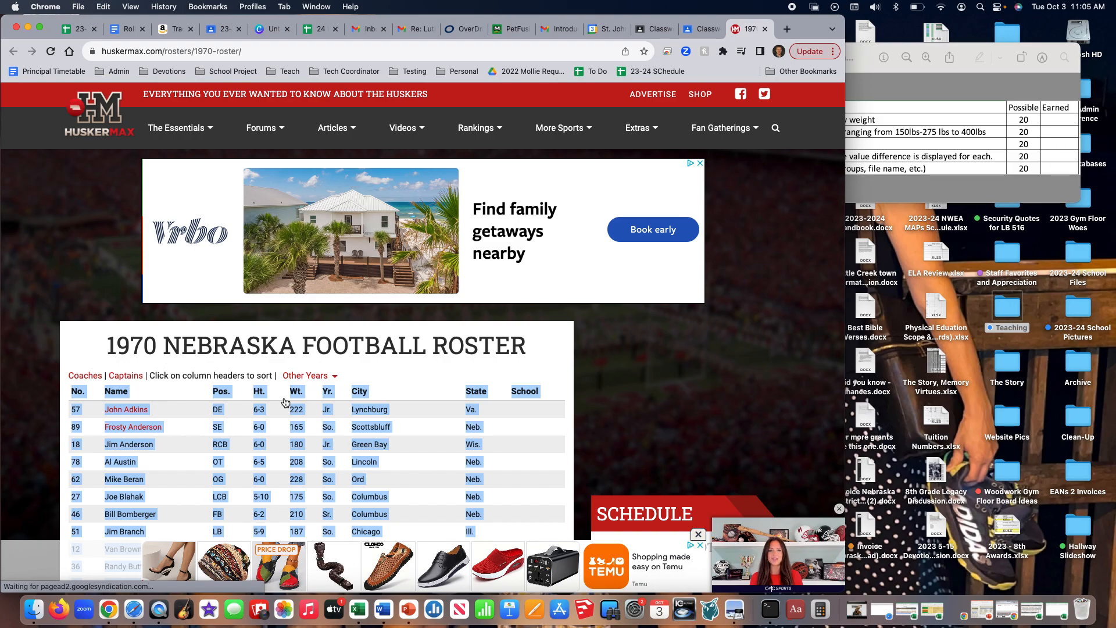
Switch to Excel, minimize the Tuition Analysis 23-24 workbook, and show the blank workbook Book5 full screen
left_click(358, 609)
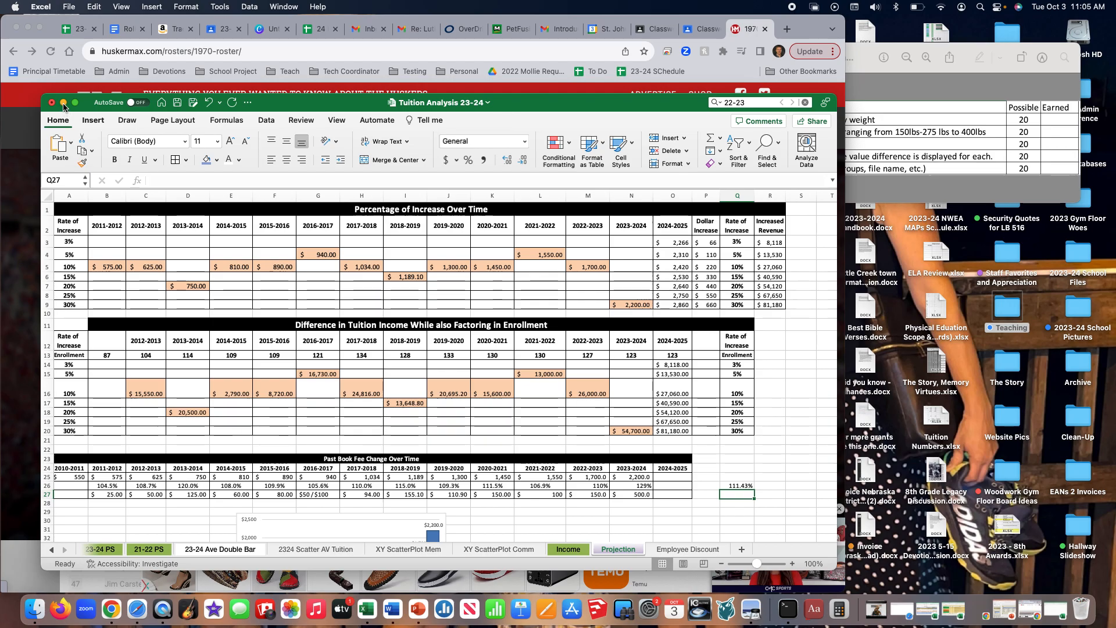
left_click(64, 103)
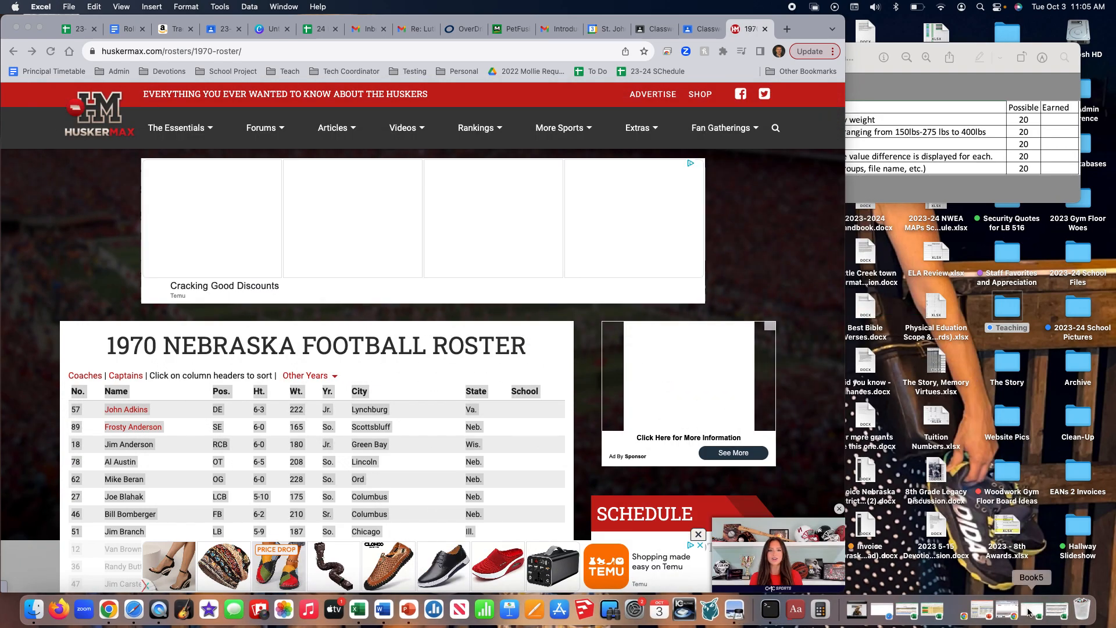
left_click(1037, 615)
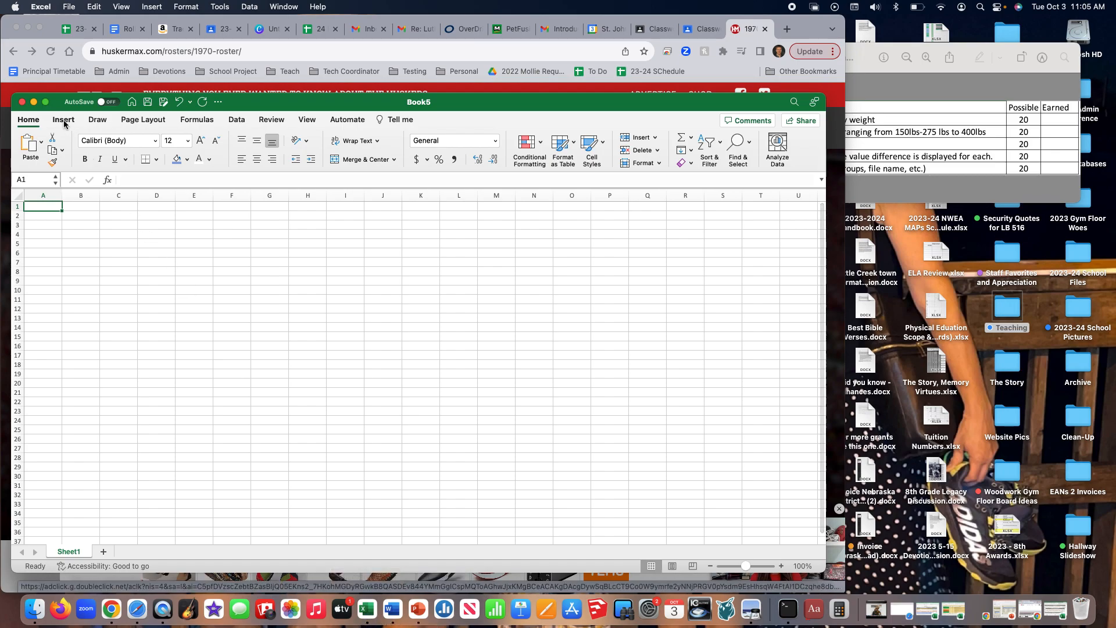
left_click(47, 103)
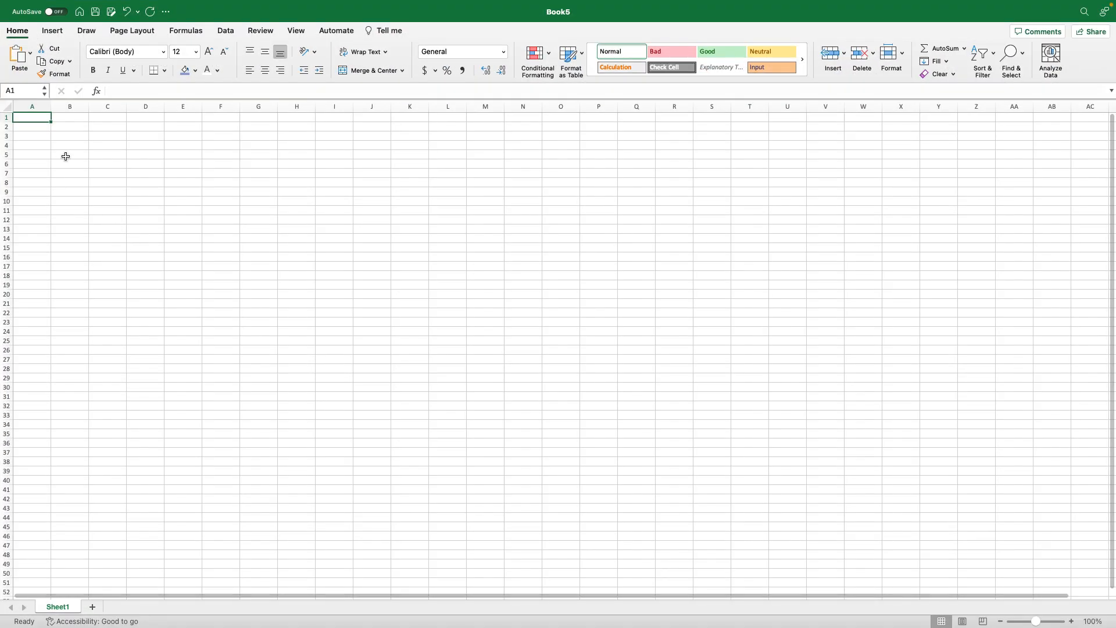
Paste the copied roster into the blank sheet starting at cell A1
left_click(56, 153)
left_click(32, 118)
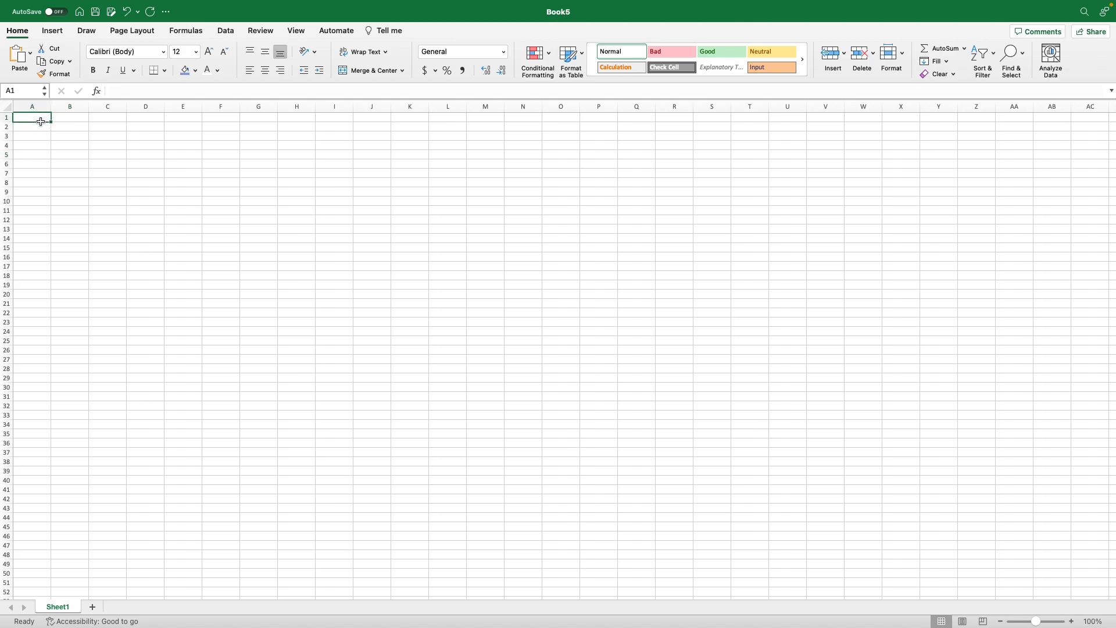
key("super+v")
left_click(374, 258)
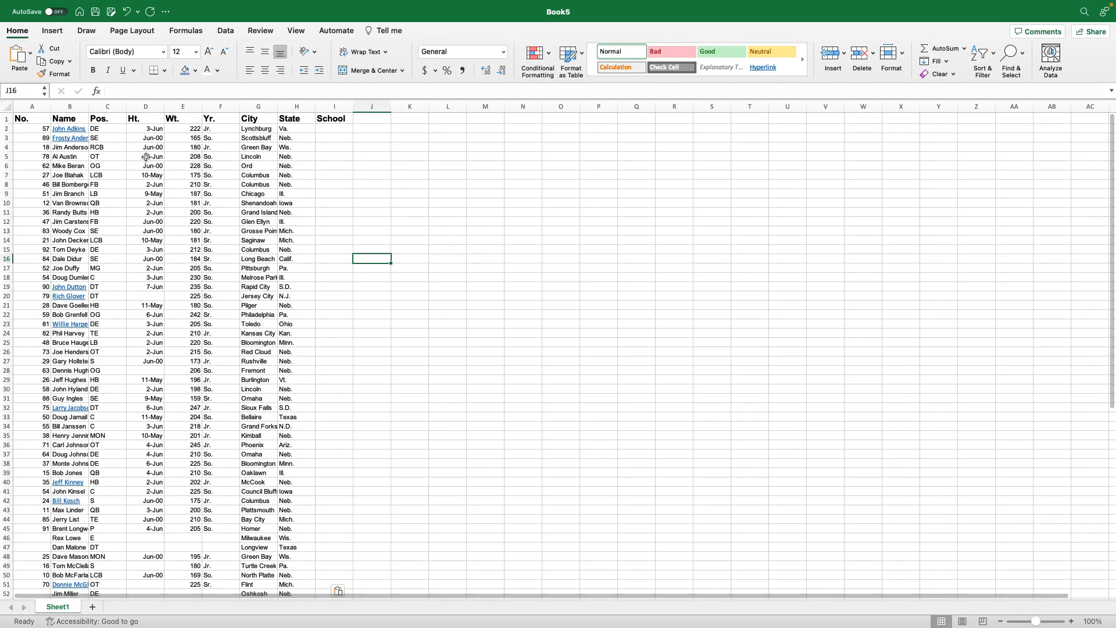
Delete the Ht. column from the roster
left_click(145, 107)
right_click(144, 109)
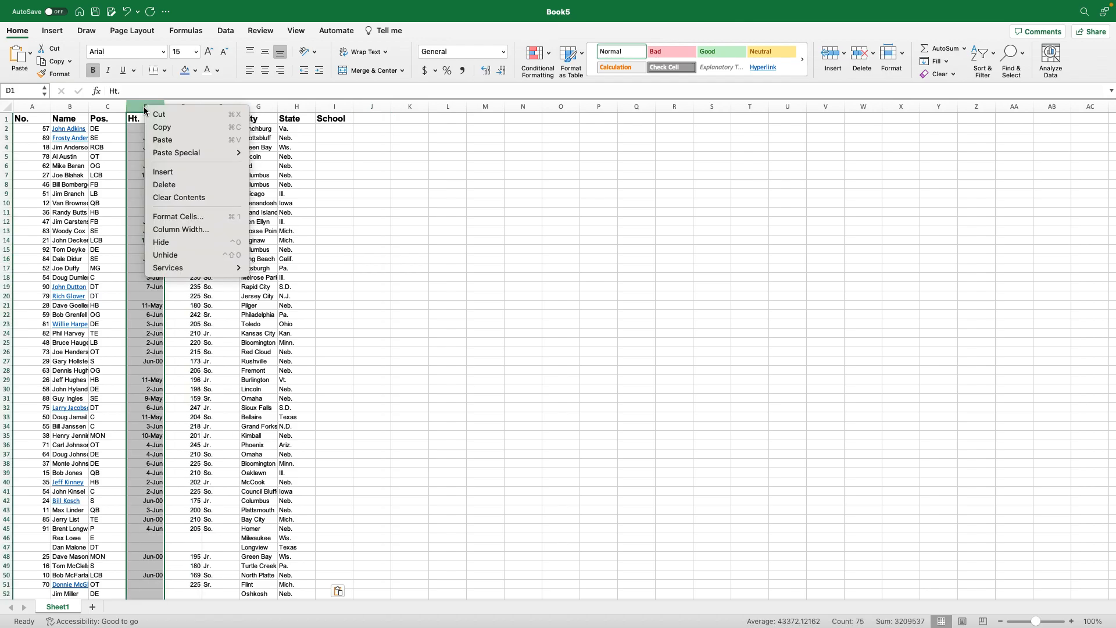
left_click(169, 184)
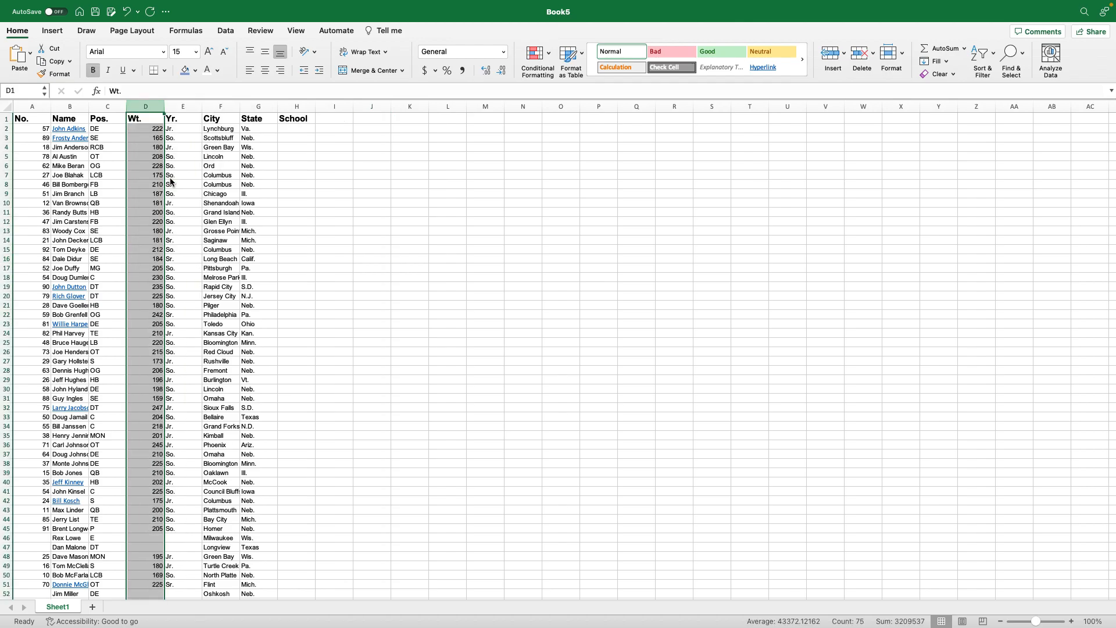
left_click(331, 248)
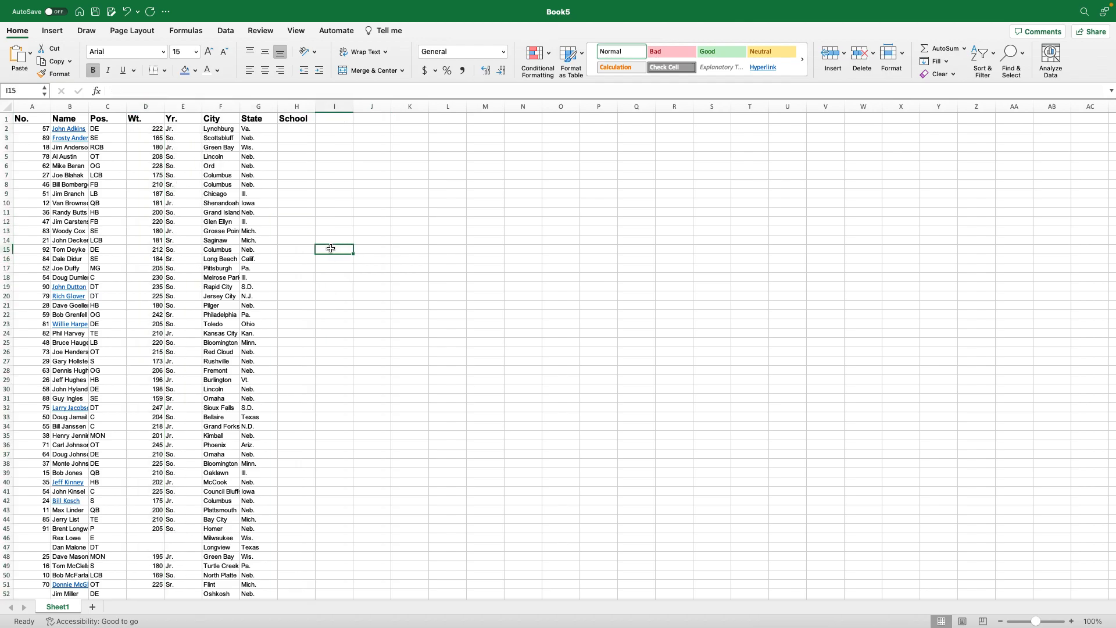
Delete the Yr., City, State and School columns from the roster
left_click(190, 110)
left_click_drag(190, 110, 297, 110)
right_click(183, 105)
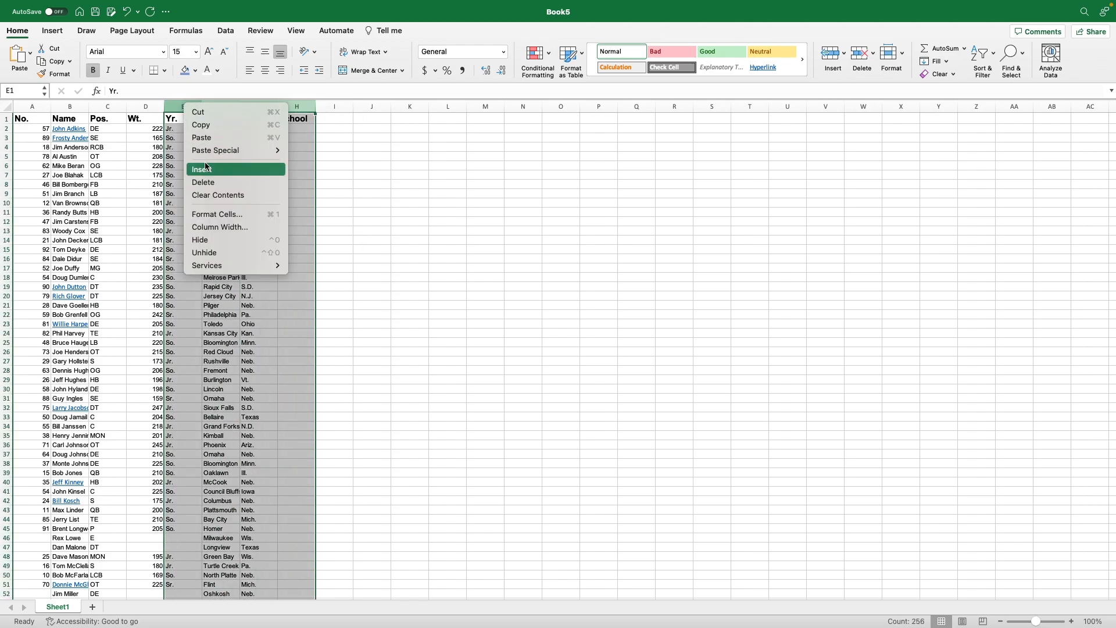
left_click(206, 183)
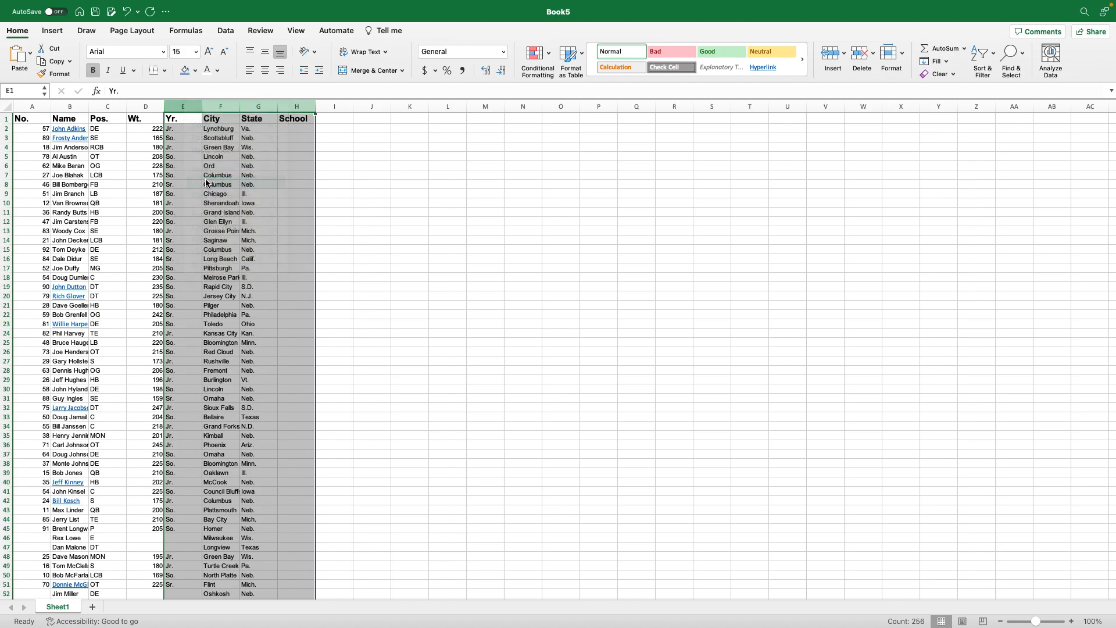
Delete the No. column so the roster keeps only the Name, Pos. and Wt. columns
left_click(107, 107)
left_click(138, 108)
left_click(70, 107)
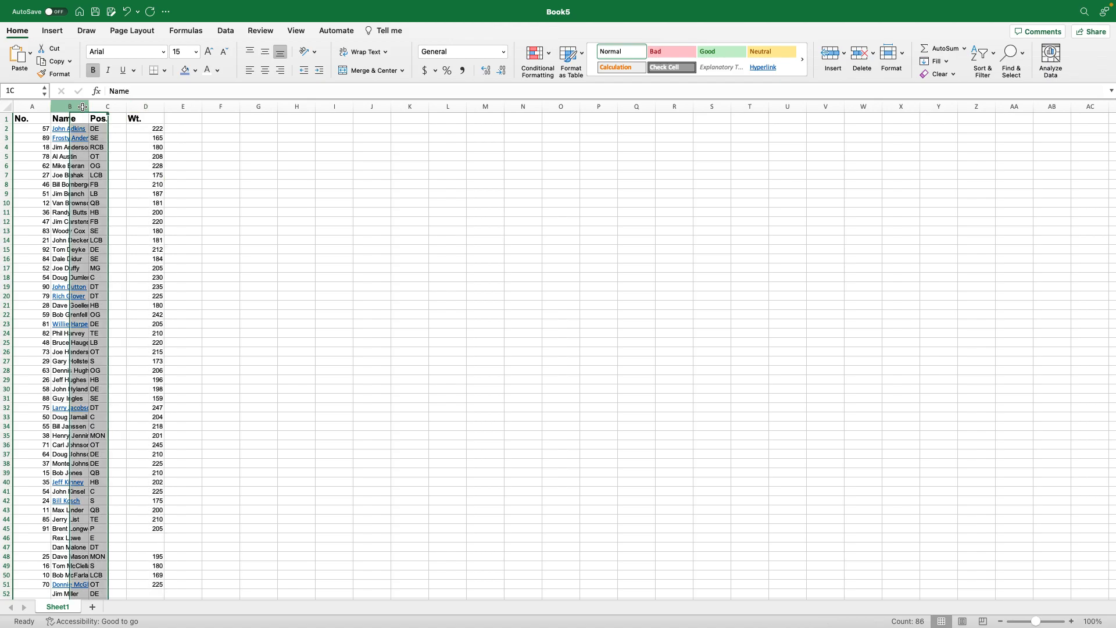
left_click(32, 107)
right_click(32, 111)
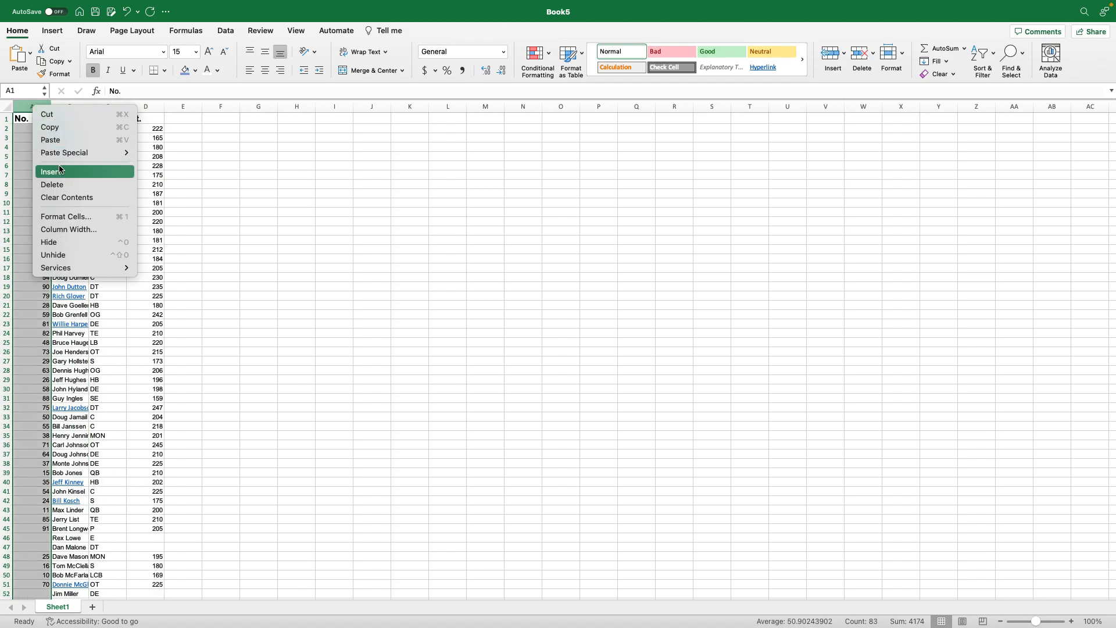
left_click(57, 185)
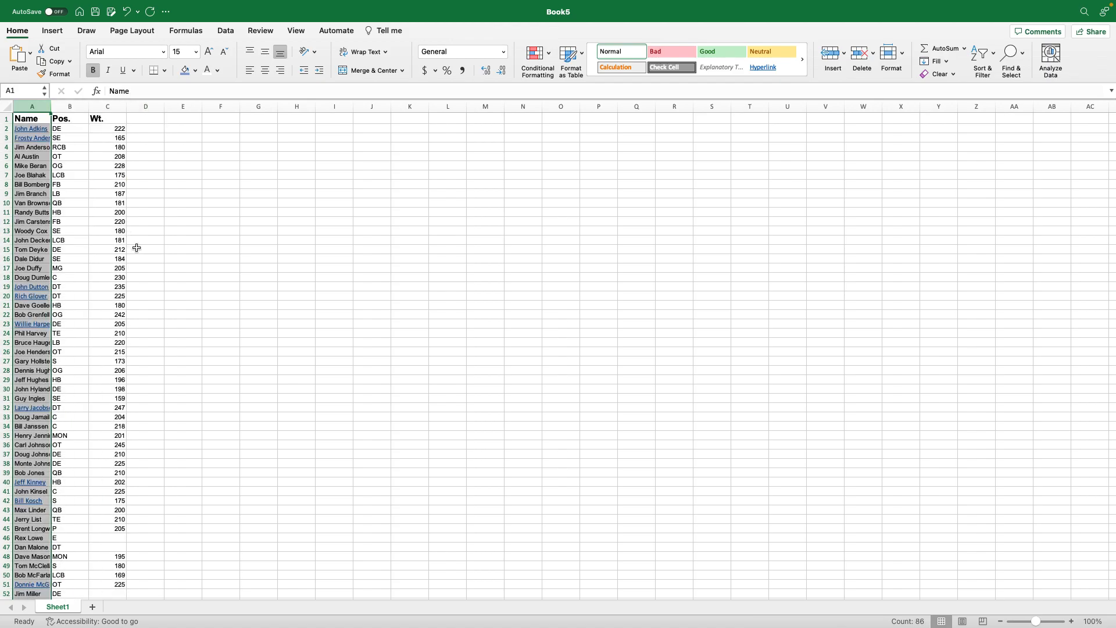
left_click(183, 294)
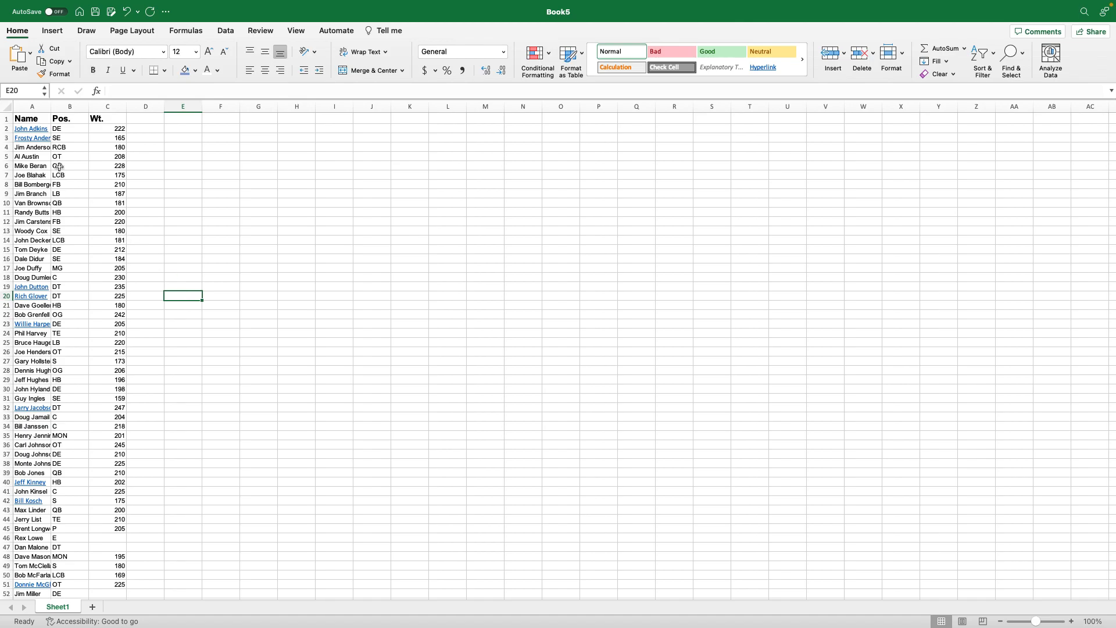
Select all player rows in A2:C86, excluding the headers, and open the Sort settings for them
left_click_drag(113, 132, 11, 556)
left_click_drag(11, 610, 20, 136)
left_click(104, 140)
left_click_drag(104, 139, 26, 129)
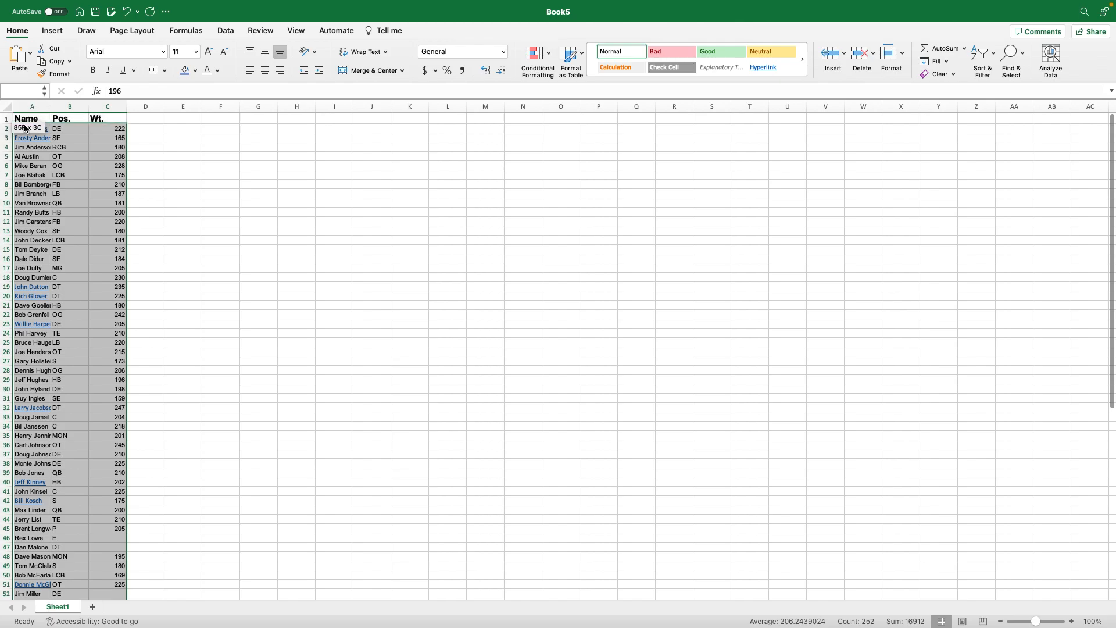
left_click(224, 31)
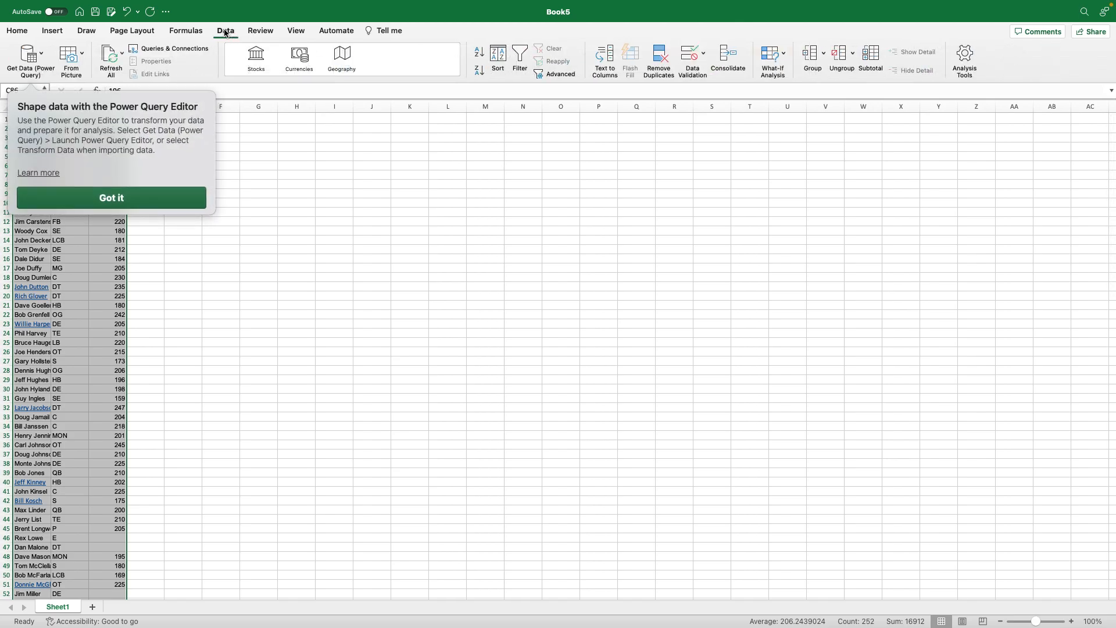
left_click(169, 196)
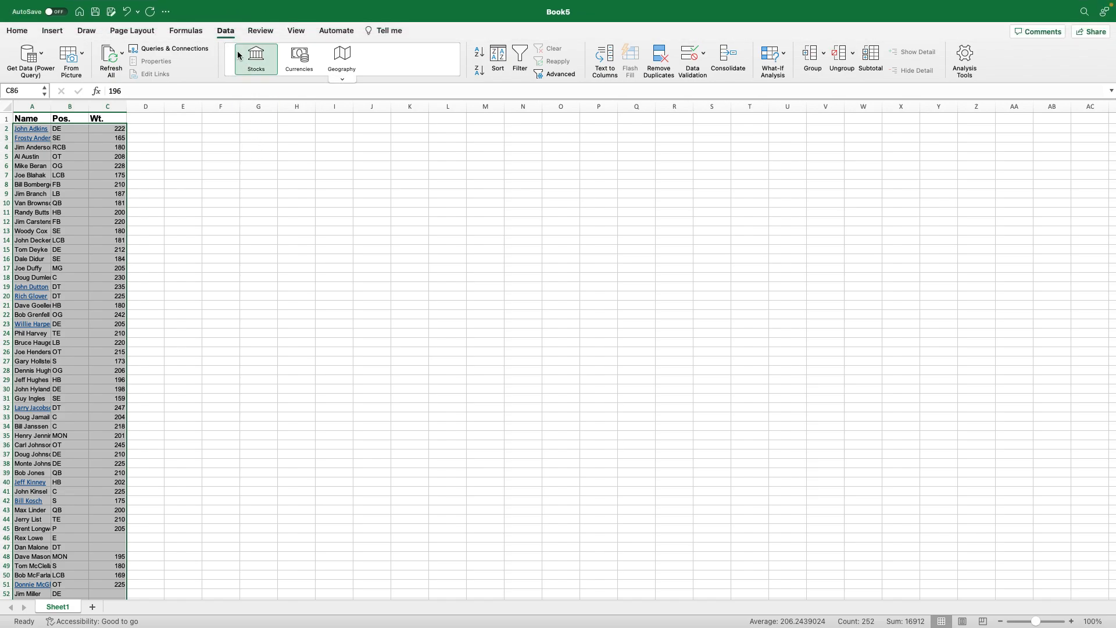
left_click(251, 7)
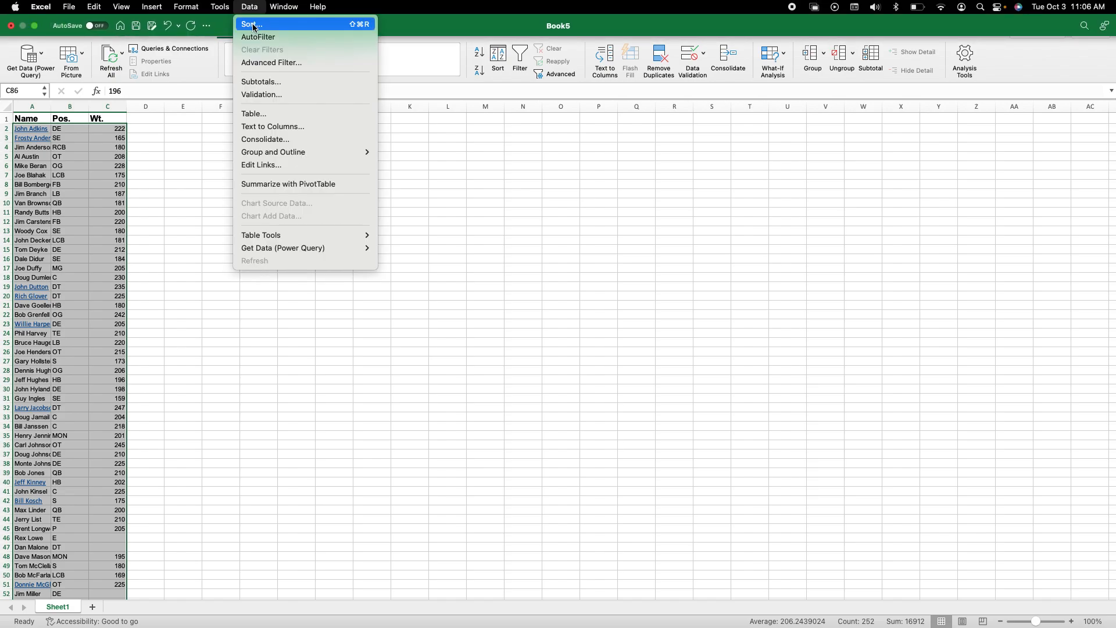
left_click(253, 24)
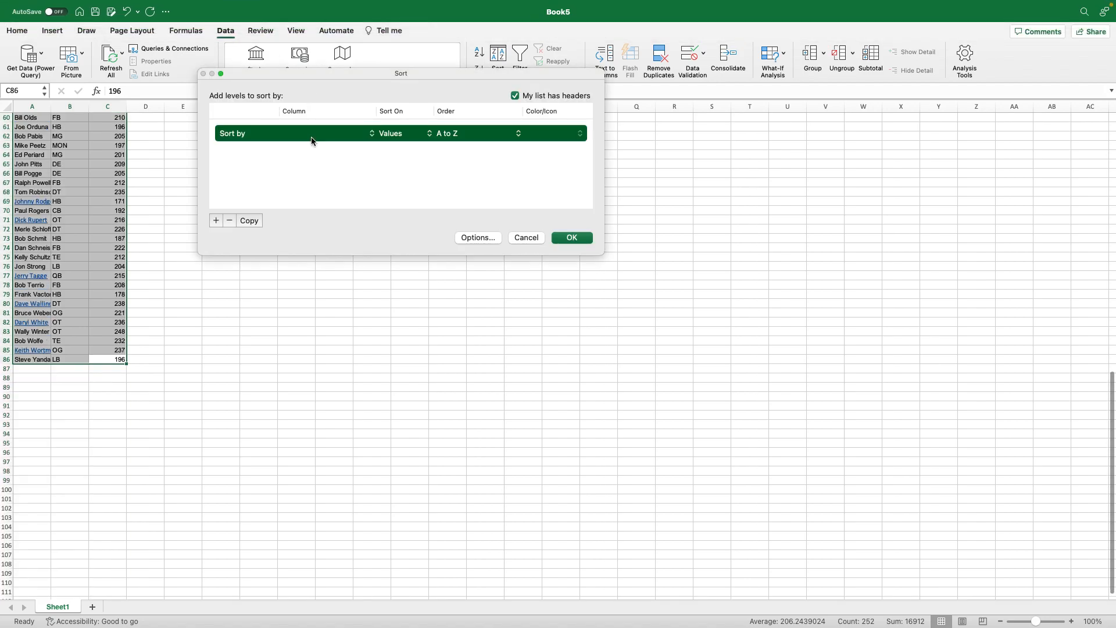
Sort the players by Pos. from A to Z, with Wt. as the second sort level
left_click(311, 140)
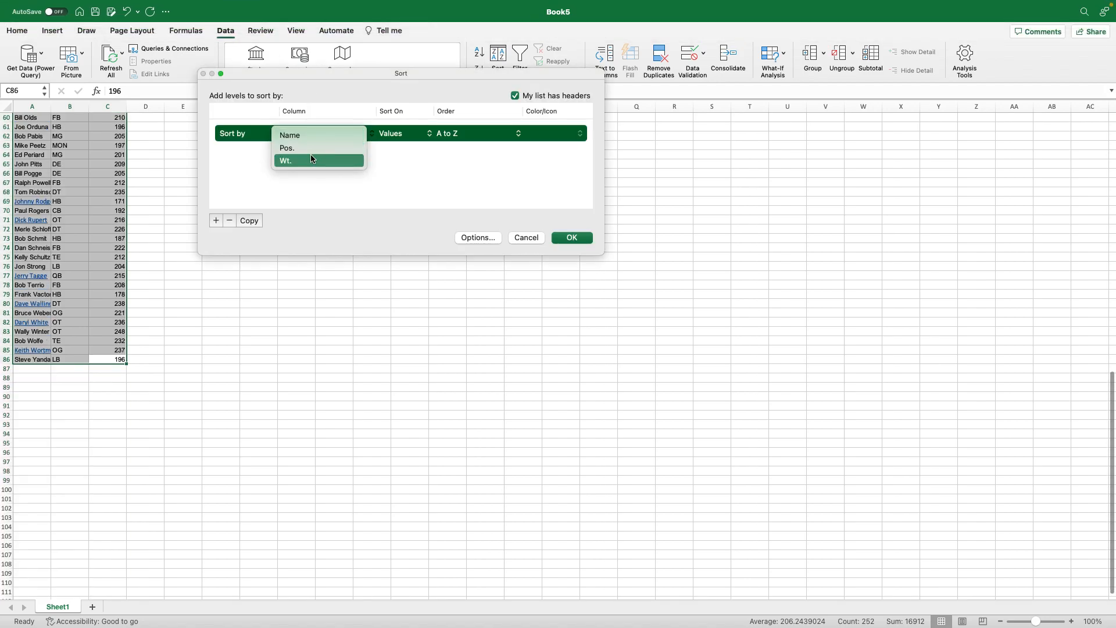
left_click(311, 160)
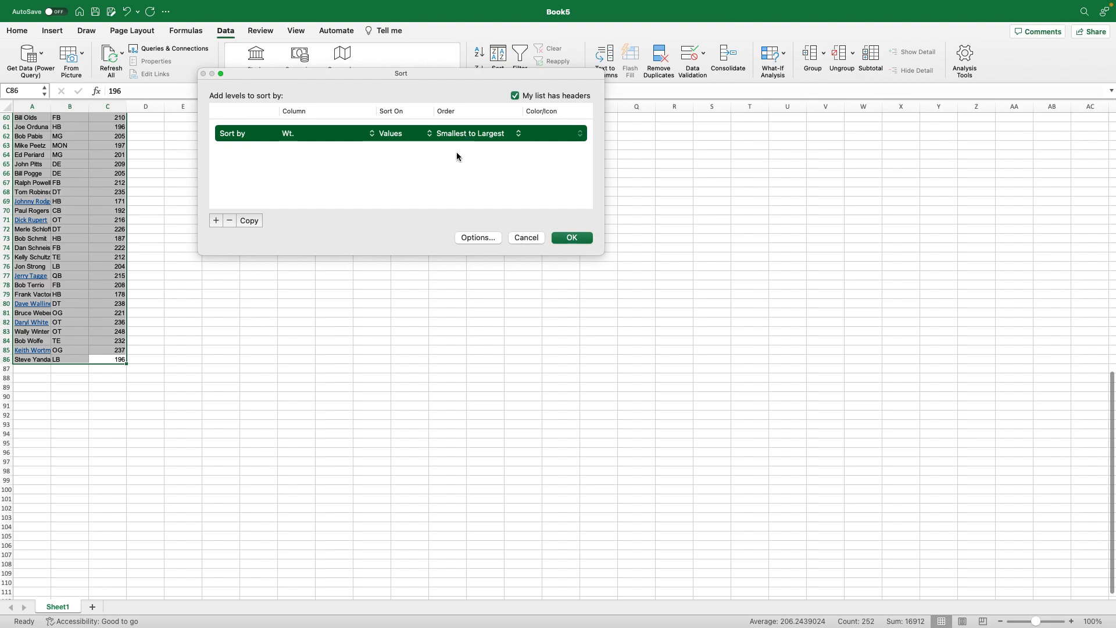
left_click(309, 134)
left_click(308, 124)
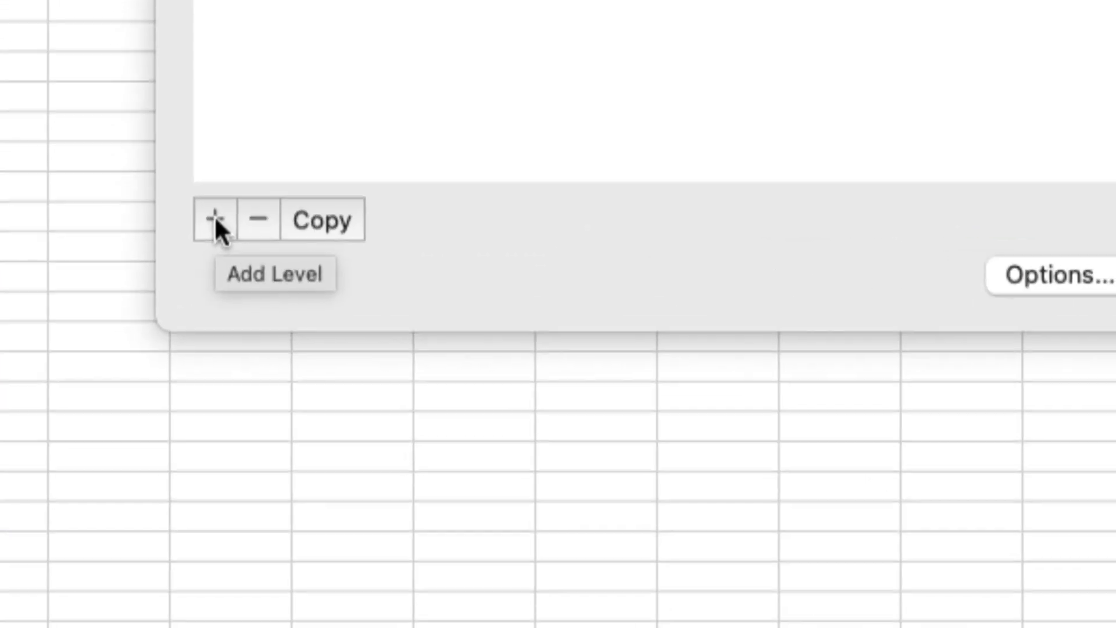
left_click(216, 221)
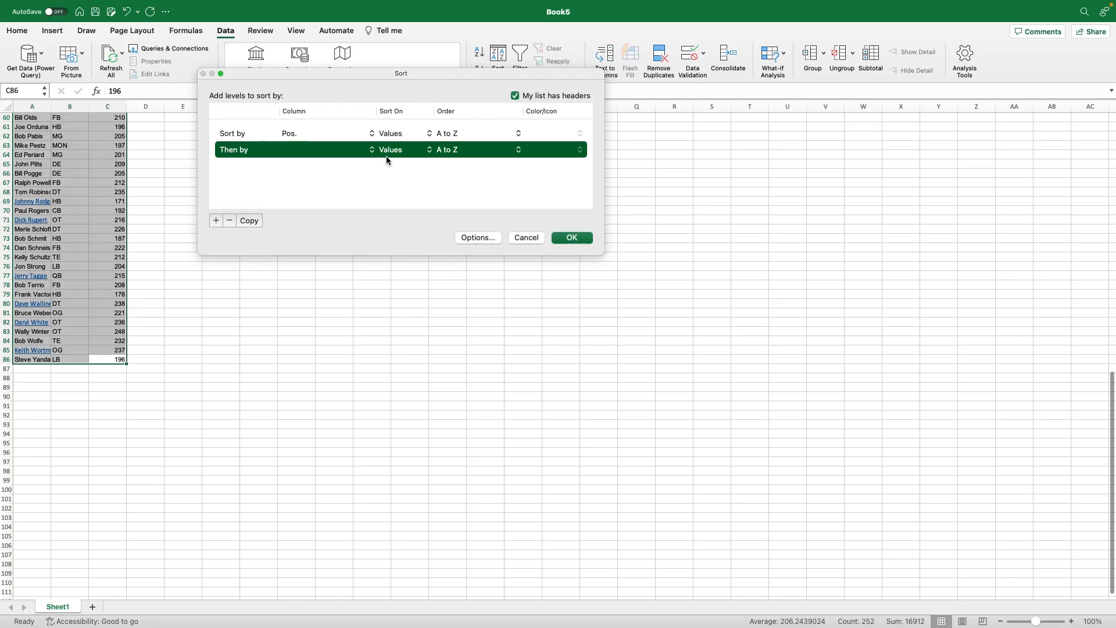
left_click(341, 153)
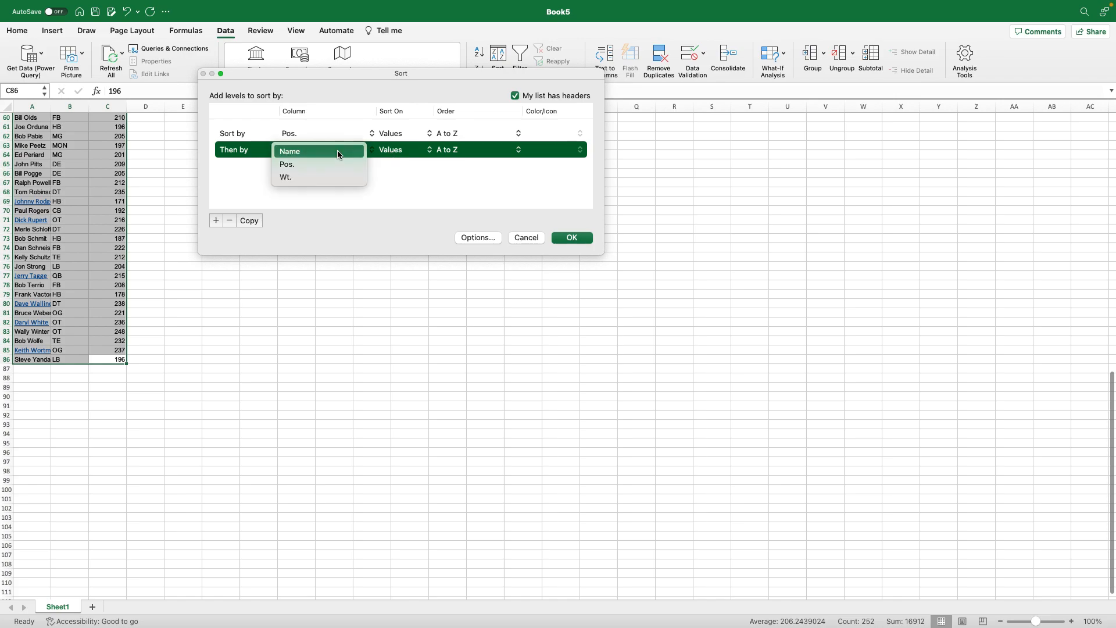
left_click(319, 178)
left_click(570, 238)
Examine the sorted roster from top to bottom, checking how players are grouped by position and ordered by weight
scroll(187, 247, "up", 15)
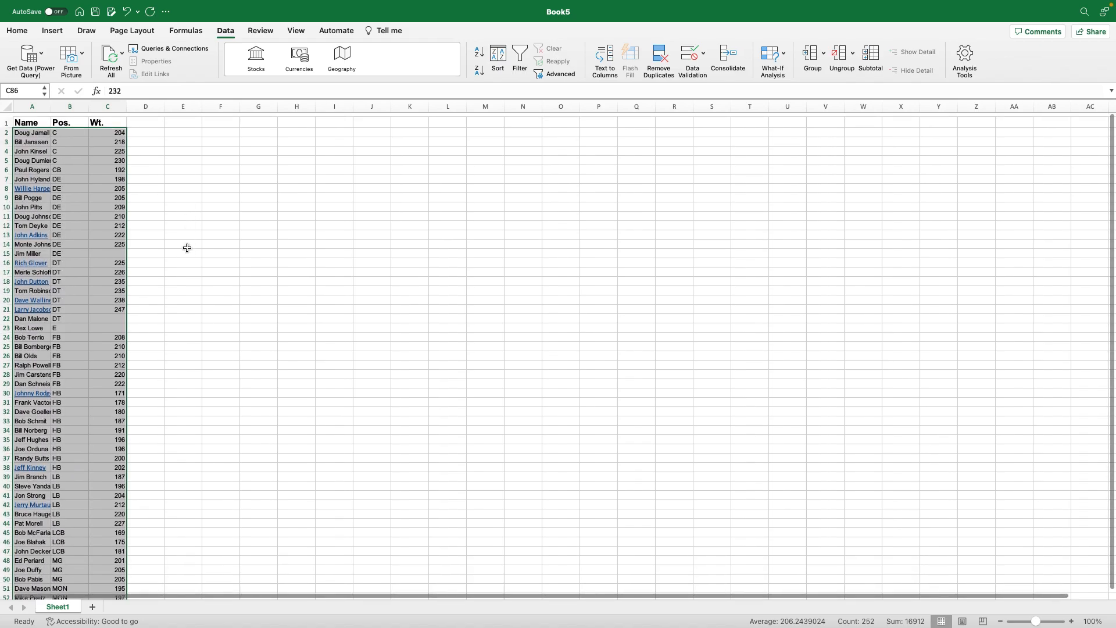
scroll(191, 243, "down", 15)
left_click(196, 237)
scroll(197, 237, "up", 15)
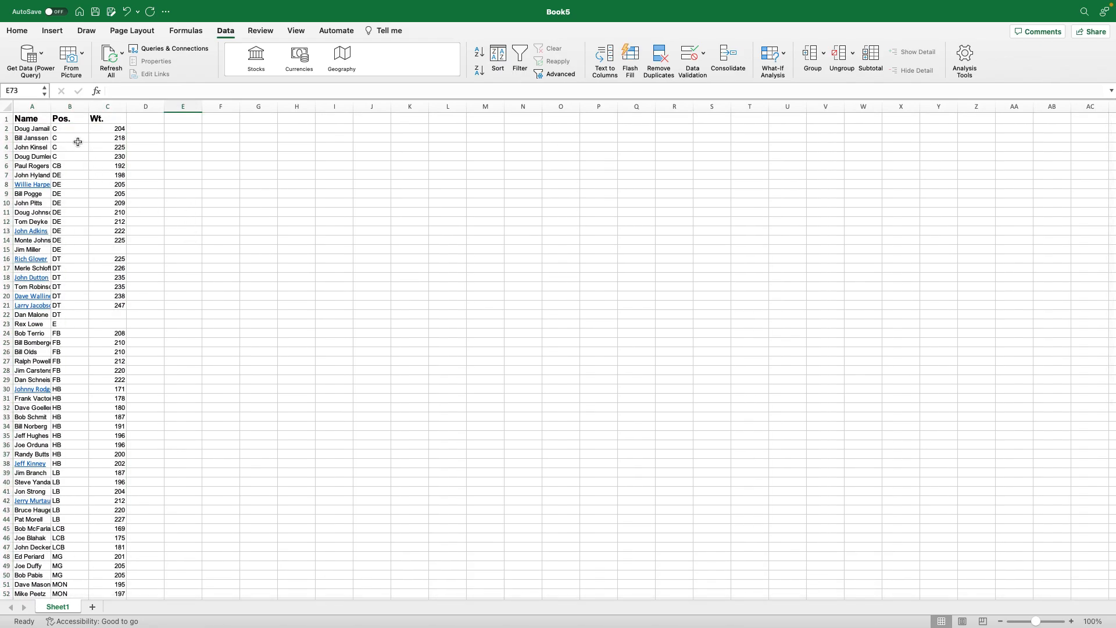
left_click_drag(68, 130, 33, 157)
left_click(262, 185)
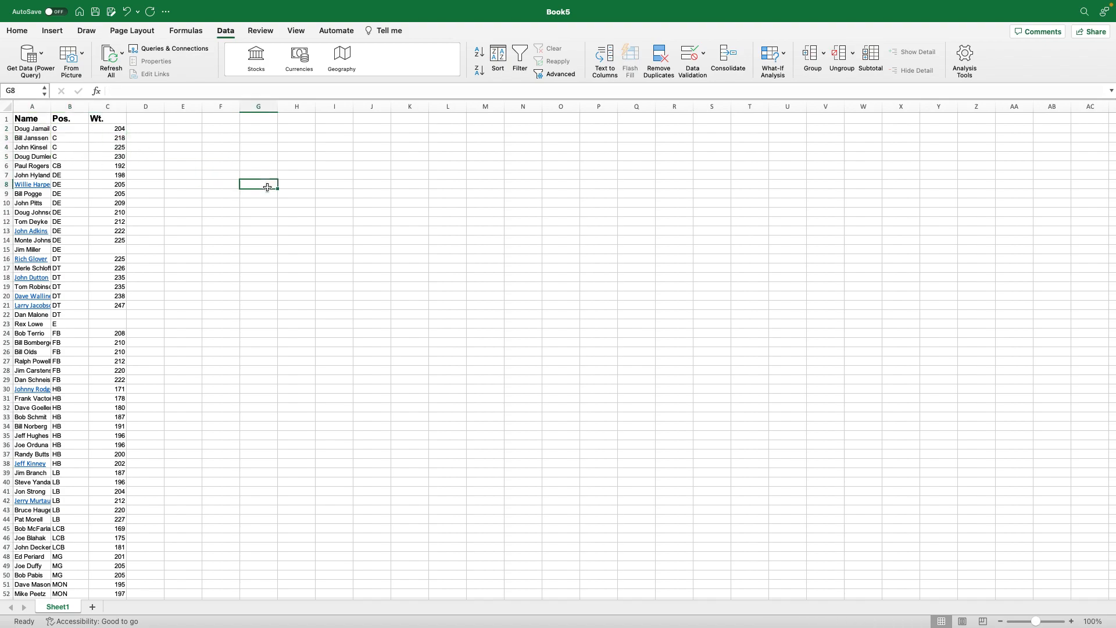
left_click(81, 165)
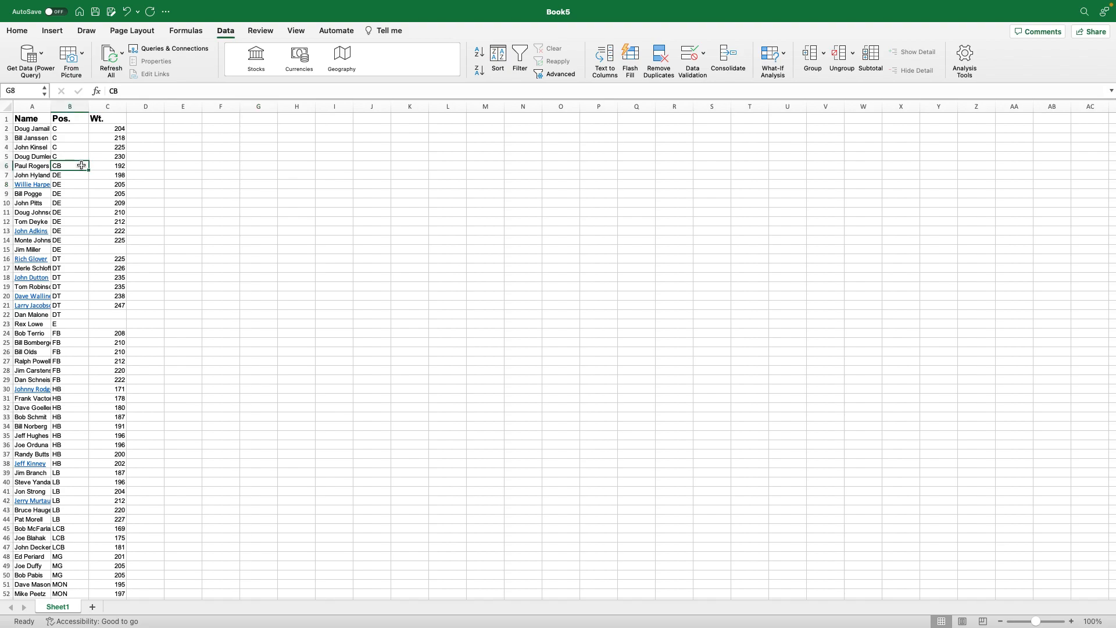
Check the weight order of the DE players in C7:C14, the E entry in B23 and the position groups further down
left_click(265, 210)
left_click_drag(92, 174, 98, 242)
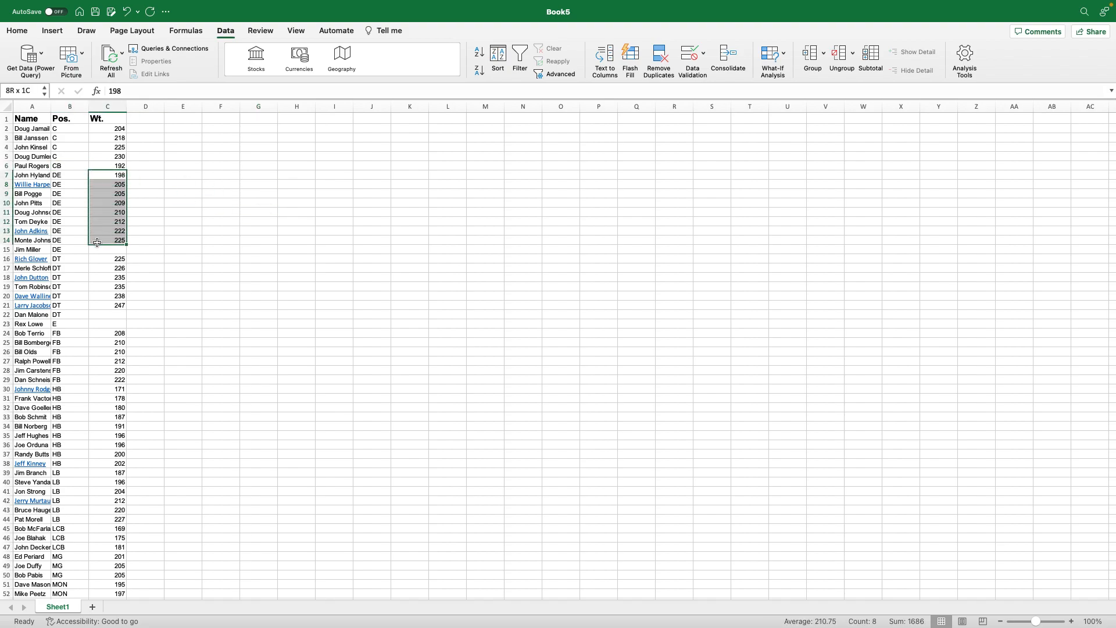
left_click(66, 324)
scroll(87, 420, "down", 5)
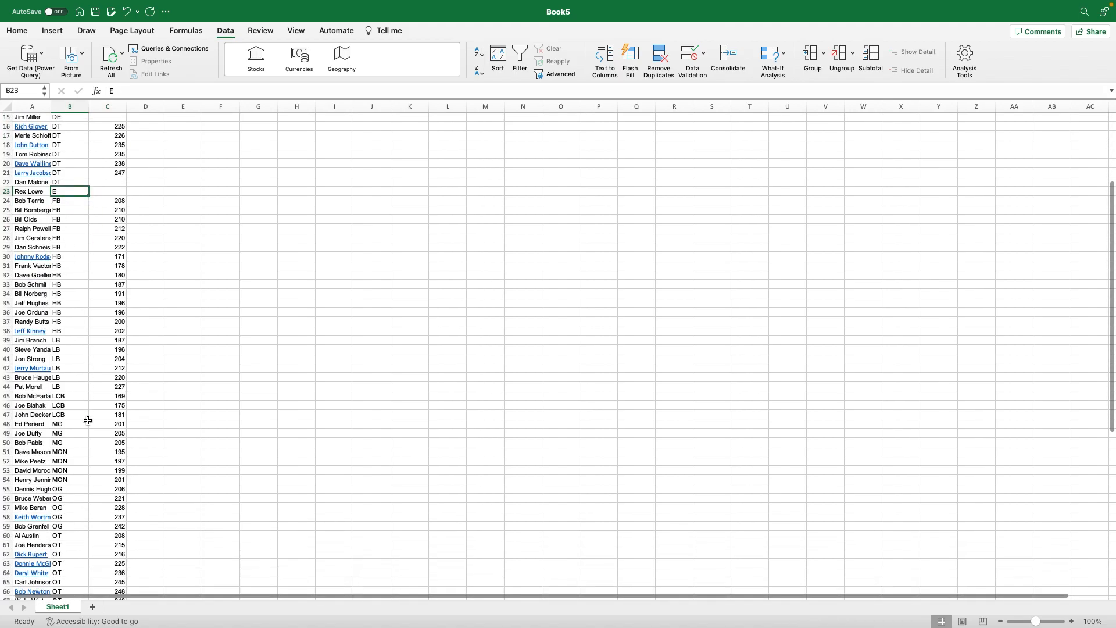
scroll(115, 246, "up", 5)
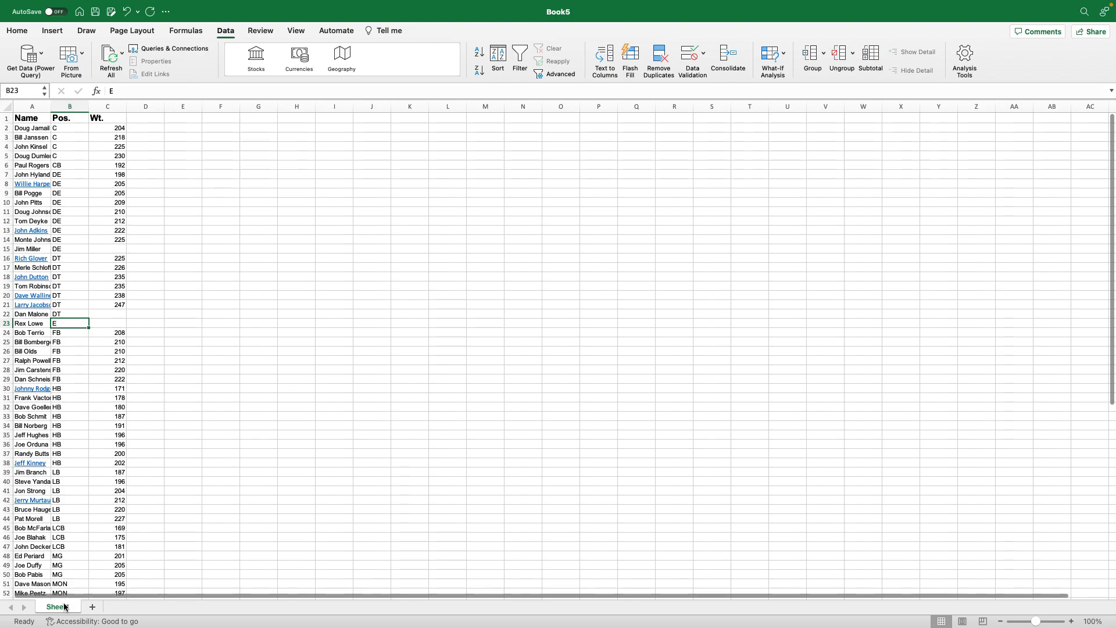
Rename the roster worksheet to 1970
double_click(58, 607)
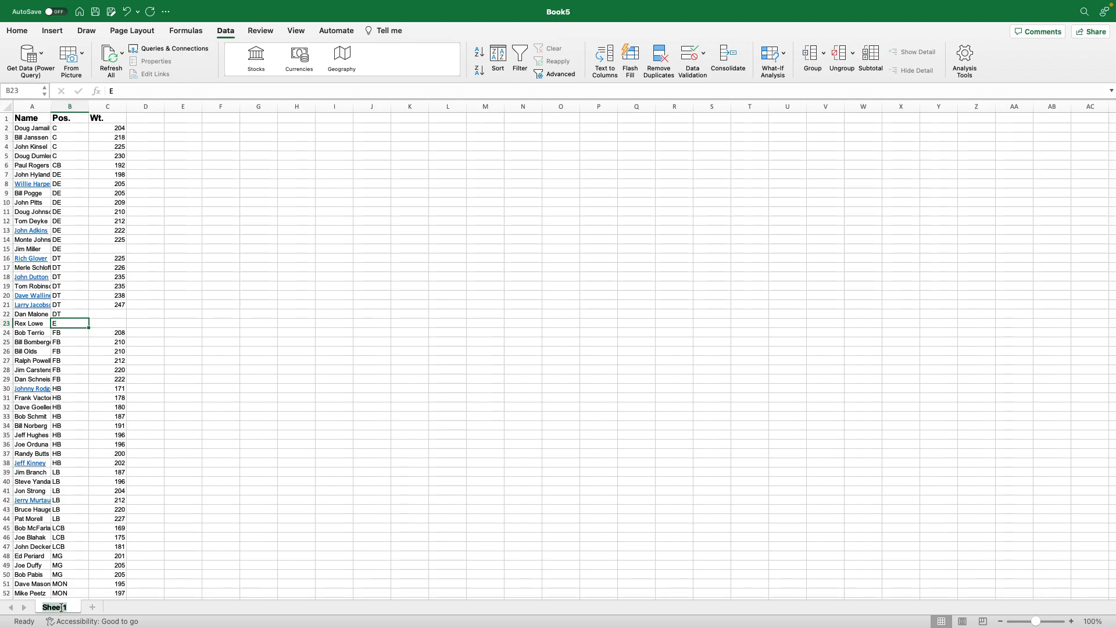
type("1970")
left_click(241, 550)
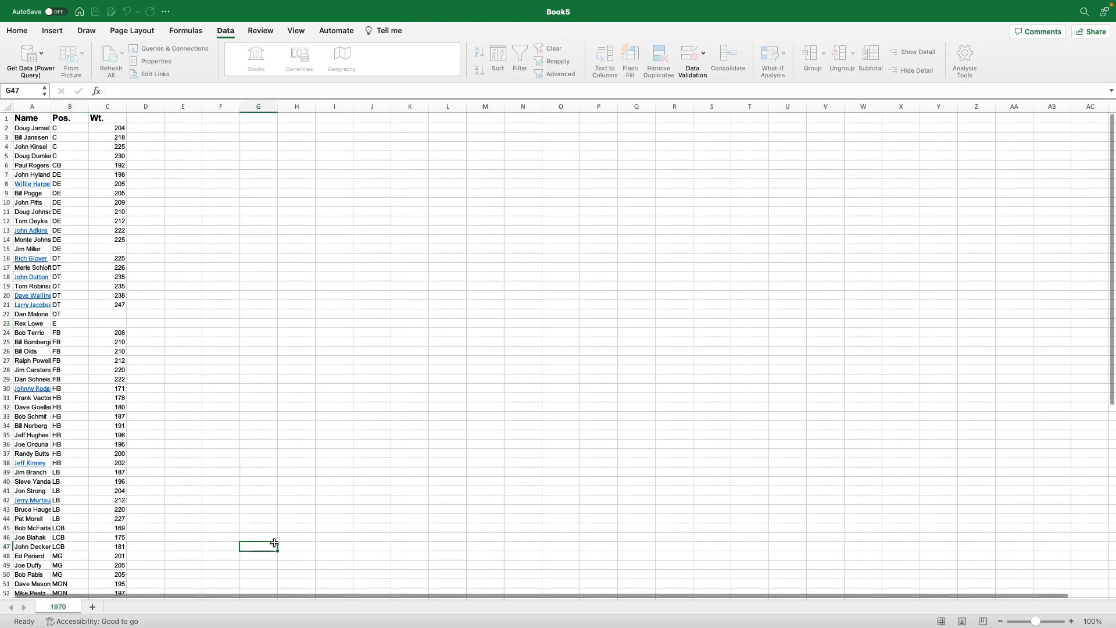
Add a second worksheet and name it 2023
left_click(93, 607)
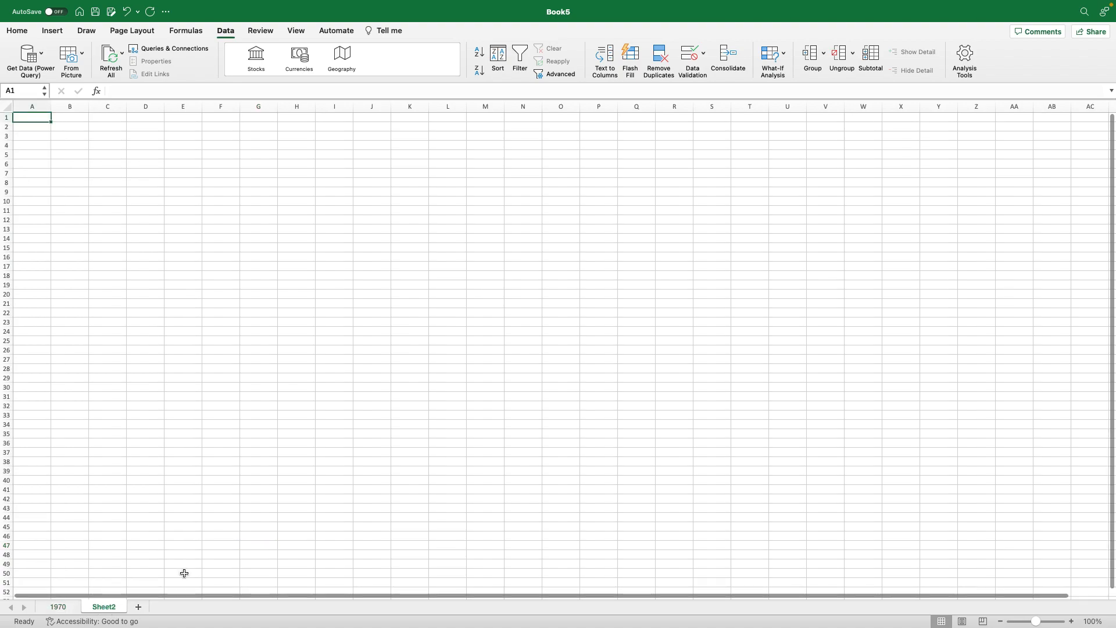
double_click(106, 607)
type("2023")
left_click(197, 535)
Switch to Chrome and look over the 1970 Nebraska football roster page down to the coaching staff
key("ctrl+Left")
key("super+a")
scroll(303, 394, "down", 20)
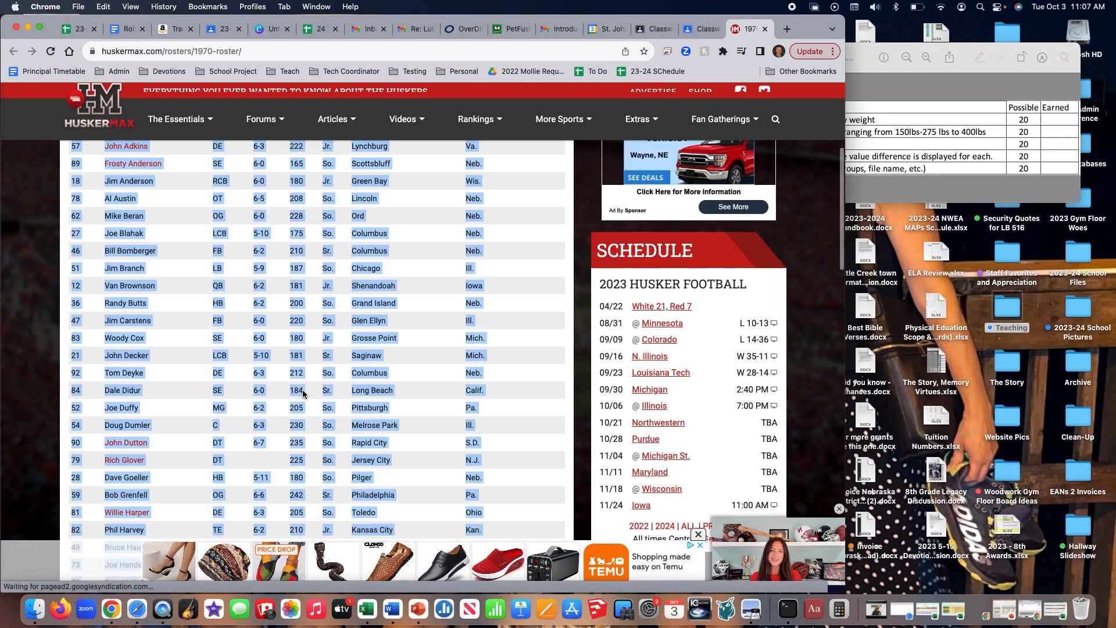
scroll(303, 395, "down", 5)
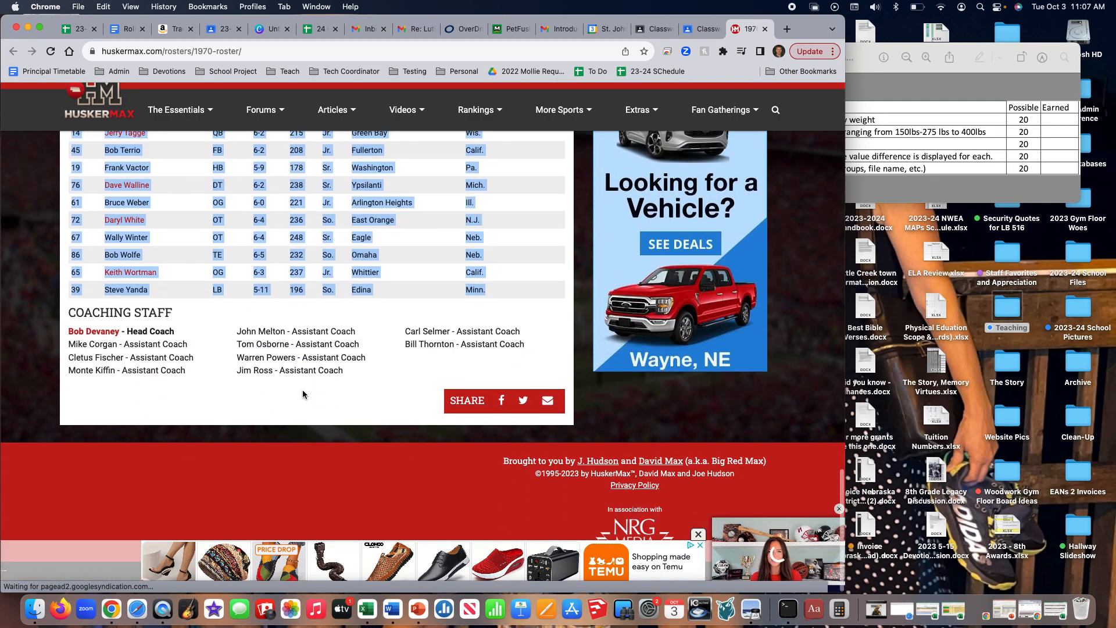
scroll(382, 372, "up", 20)
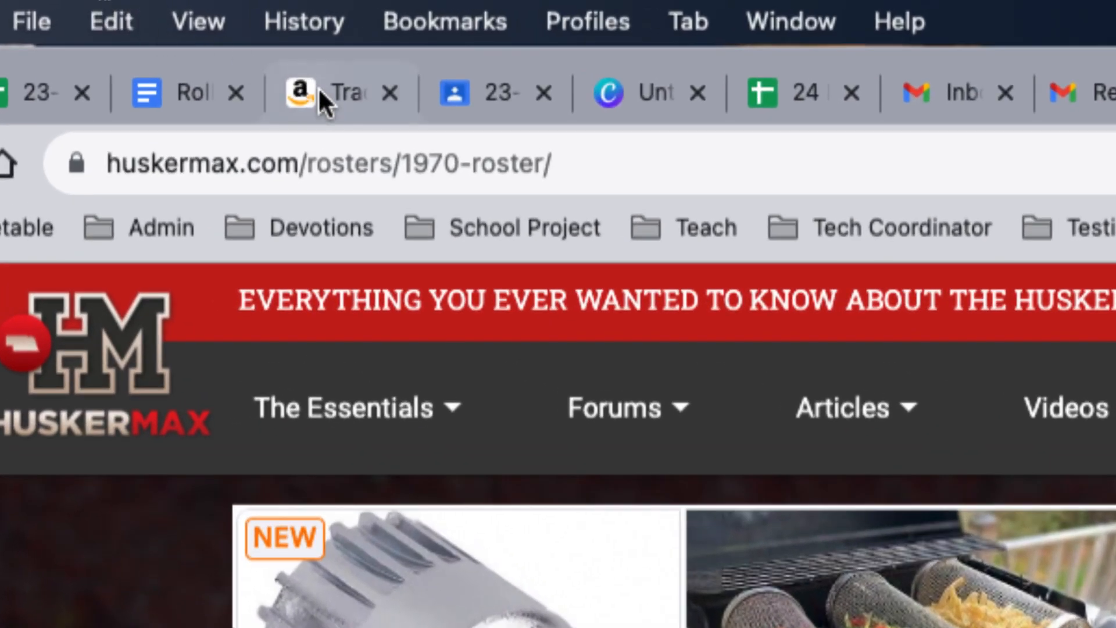
Change the year in the roster page's address to 2023 and load huskermax.com/rosters/2023-roster/
left_click(423, 161)
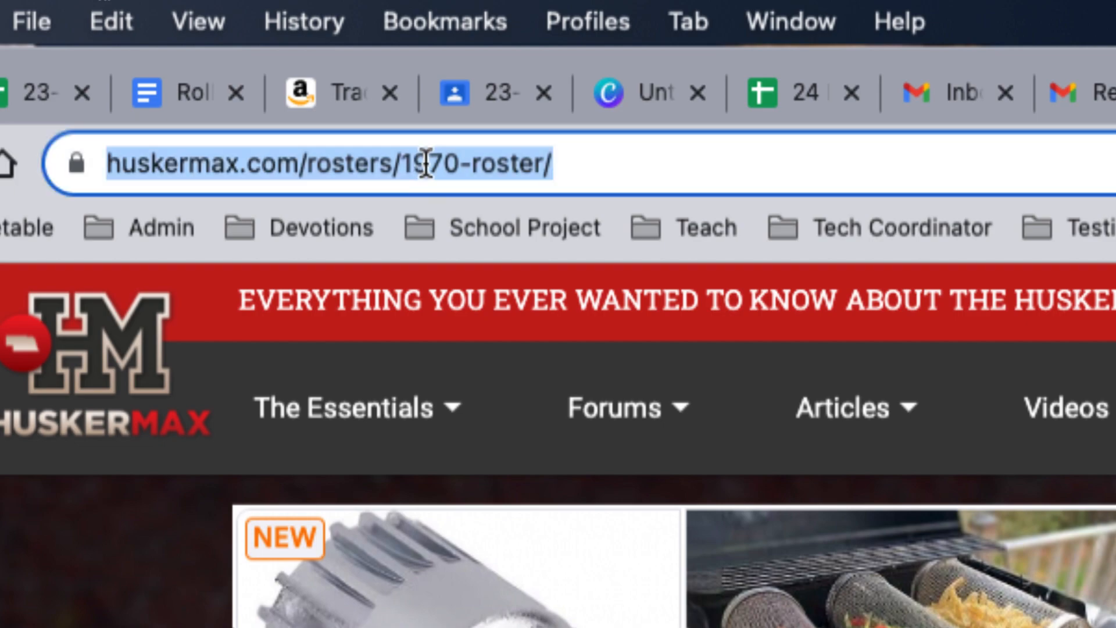
left_click(456, 164)
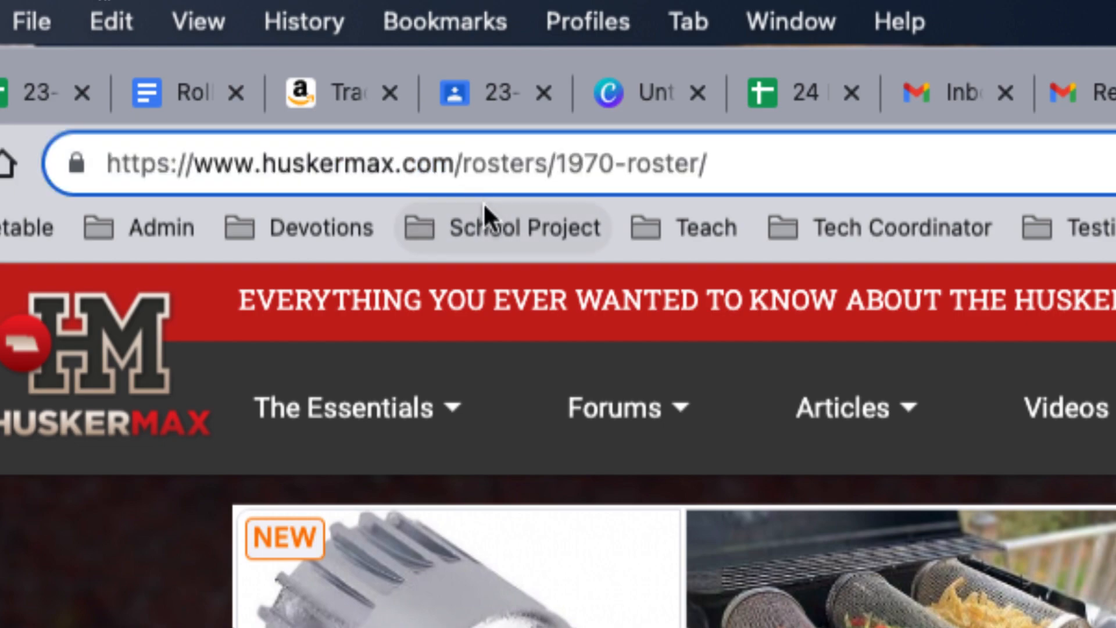
left_click(608, 168)
key("BackSpace")
key("BackSpace")
key("BackSpace")
key("BackSpace")
type("2023")
key("Return")
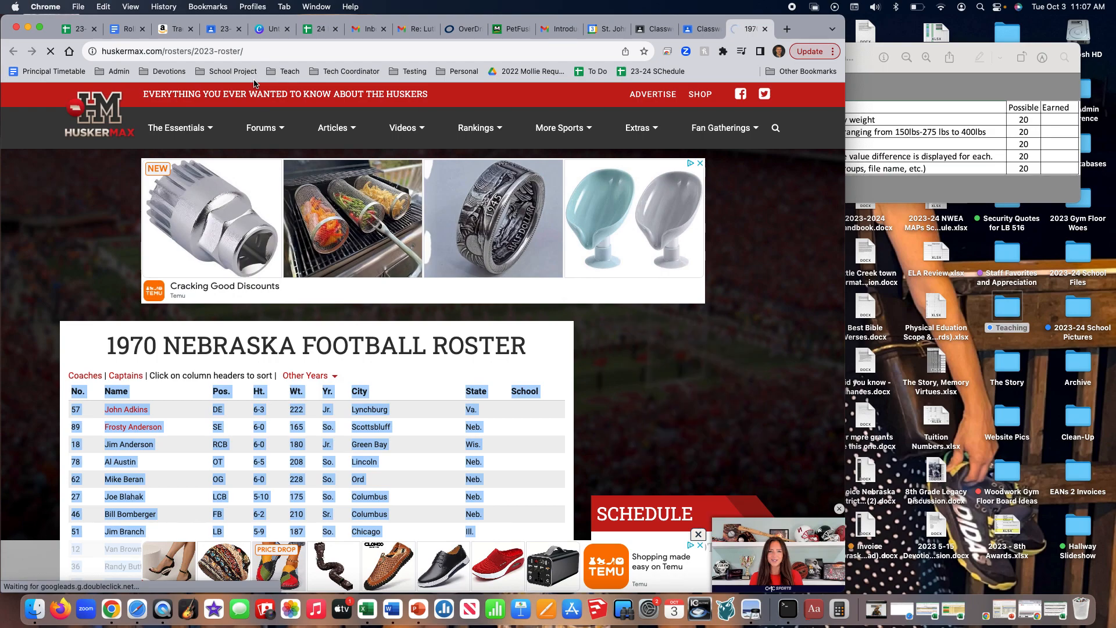
left_click(257, 51)
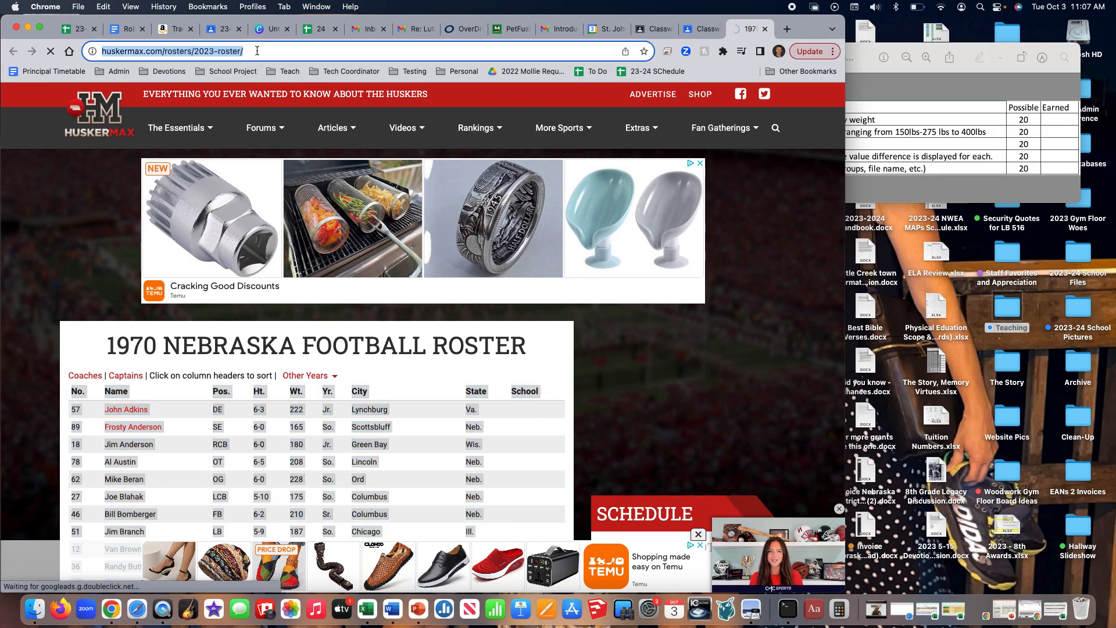
key("Return")
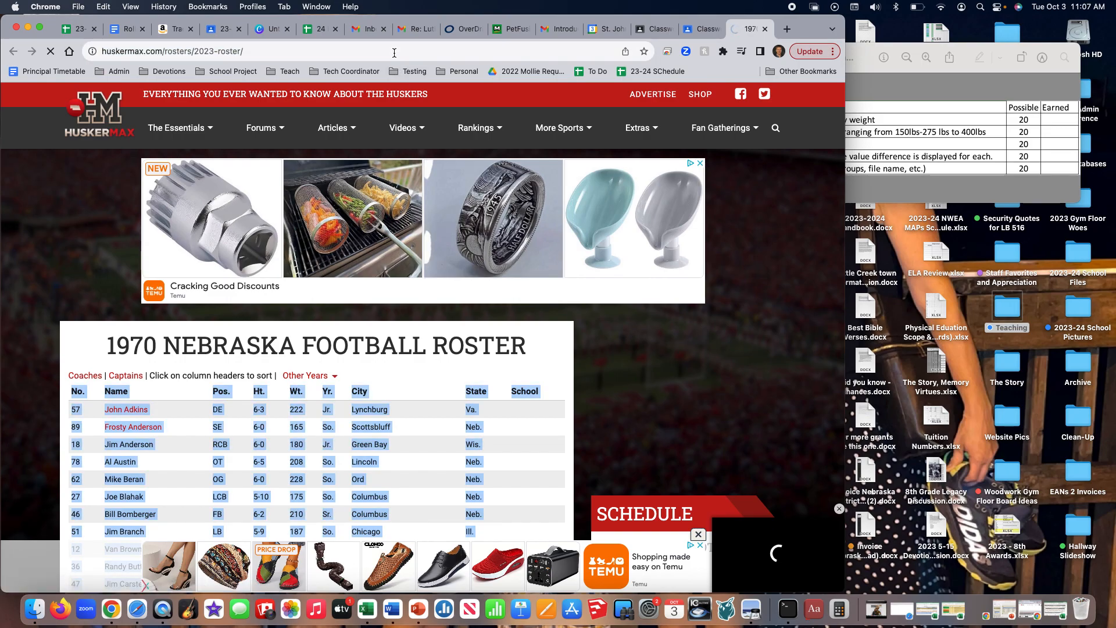
Switch to Excel and examine the full sorted roster on the 1970 sheet from the first to the last player
left_click(373, 609)
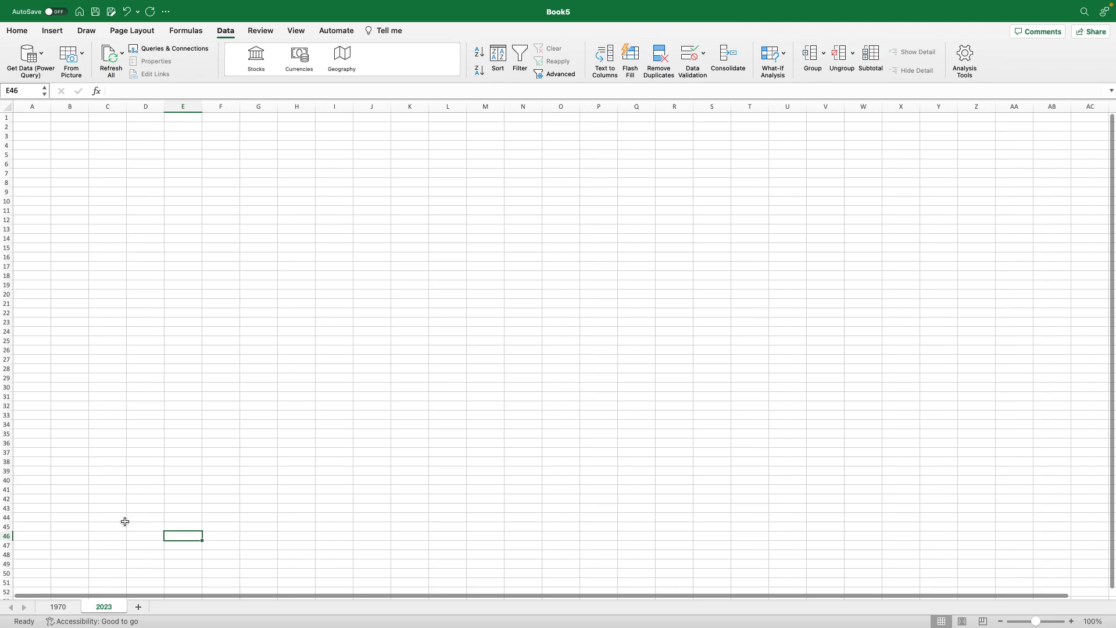
left_click(61, 608)
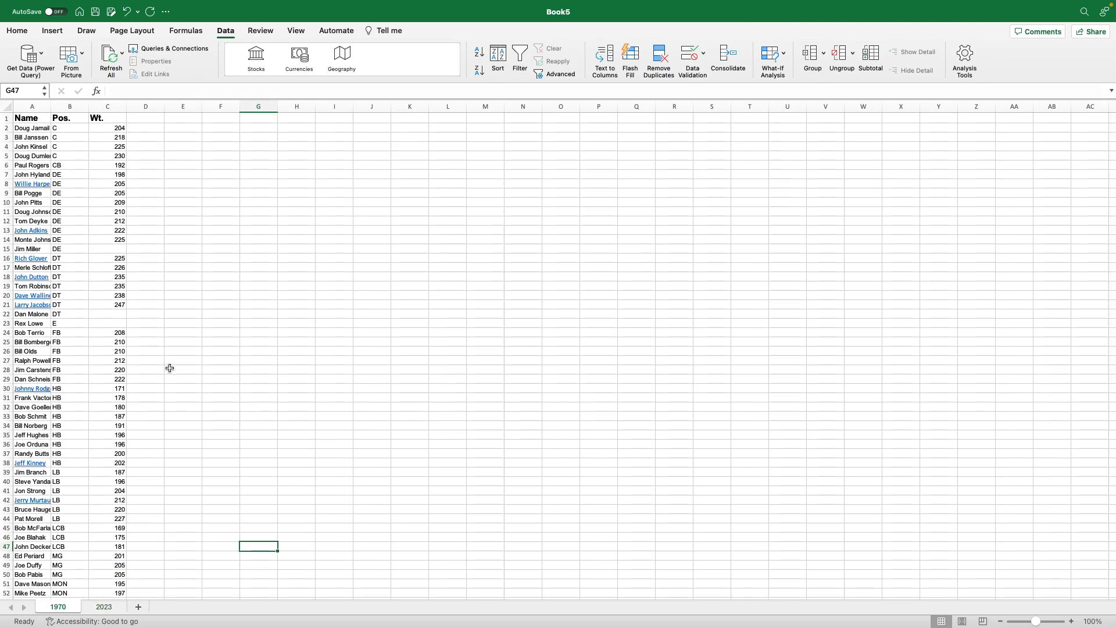
scroll(170, 368, "down", 9)
scroll(170, 368, "down", 6)
scroll(170, 368, "up", 15)
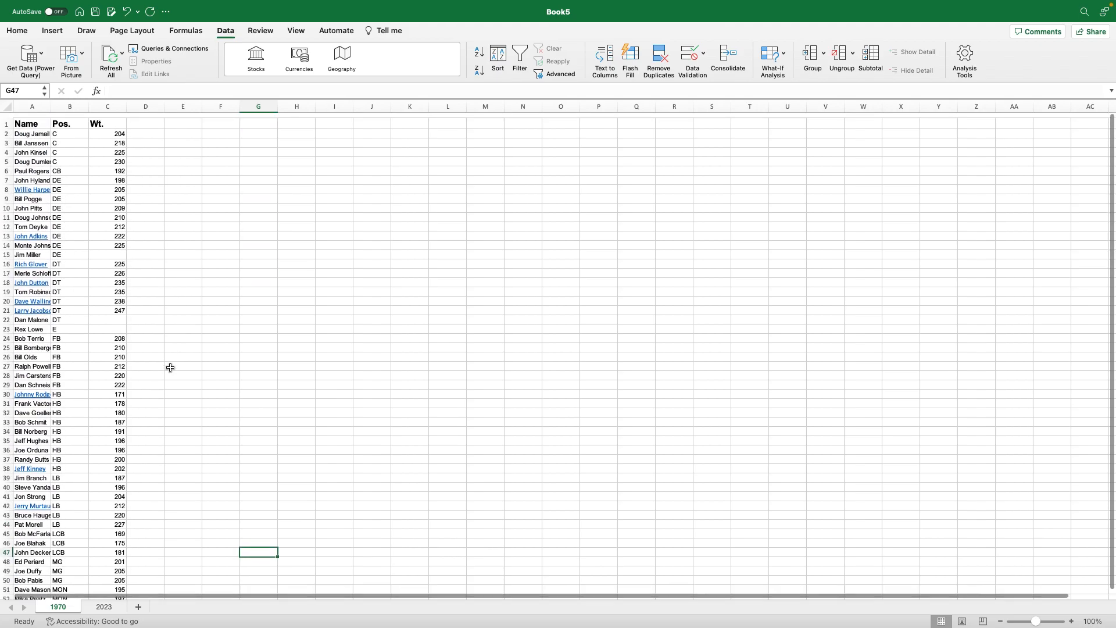
scroll(170, 367, "down", 12)
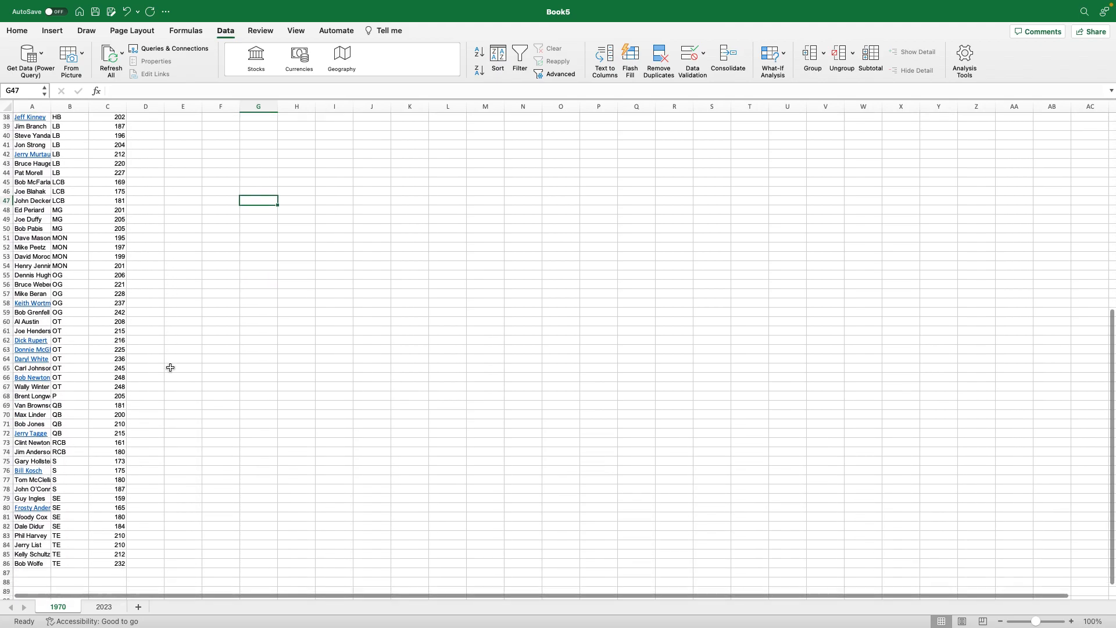
scroll(169, 368, "down", 2)
scroll(169, 366, "up", 14)
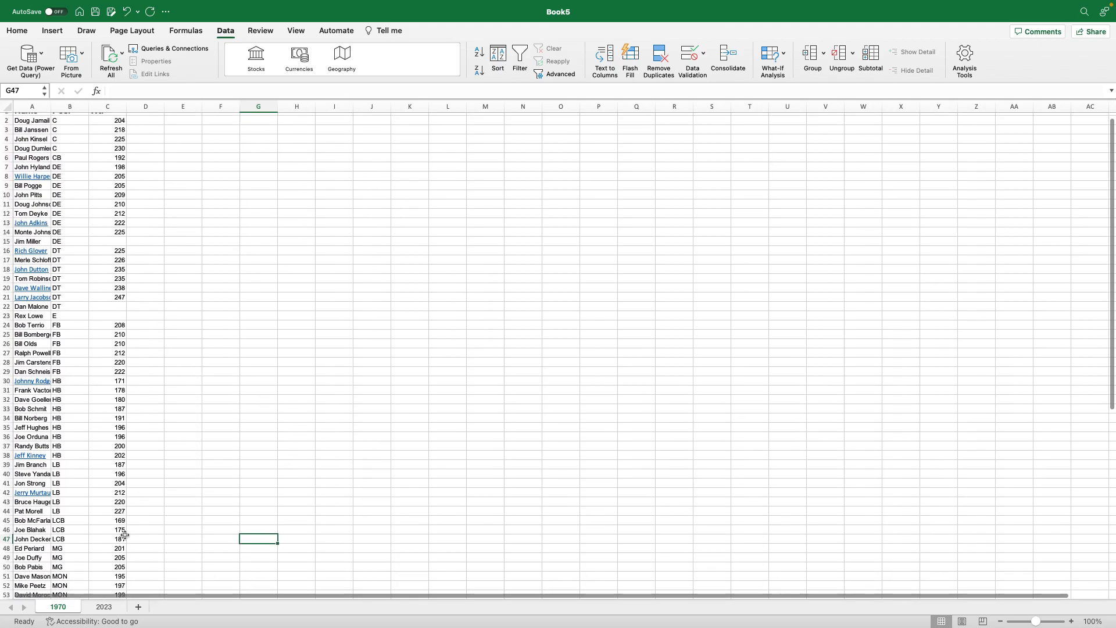
scroll(138, 518, "down", 7)
scroll(138, 518, "down", 6)
scroll(138, 518, "up", 13)
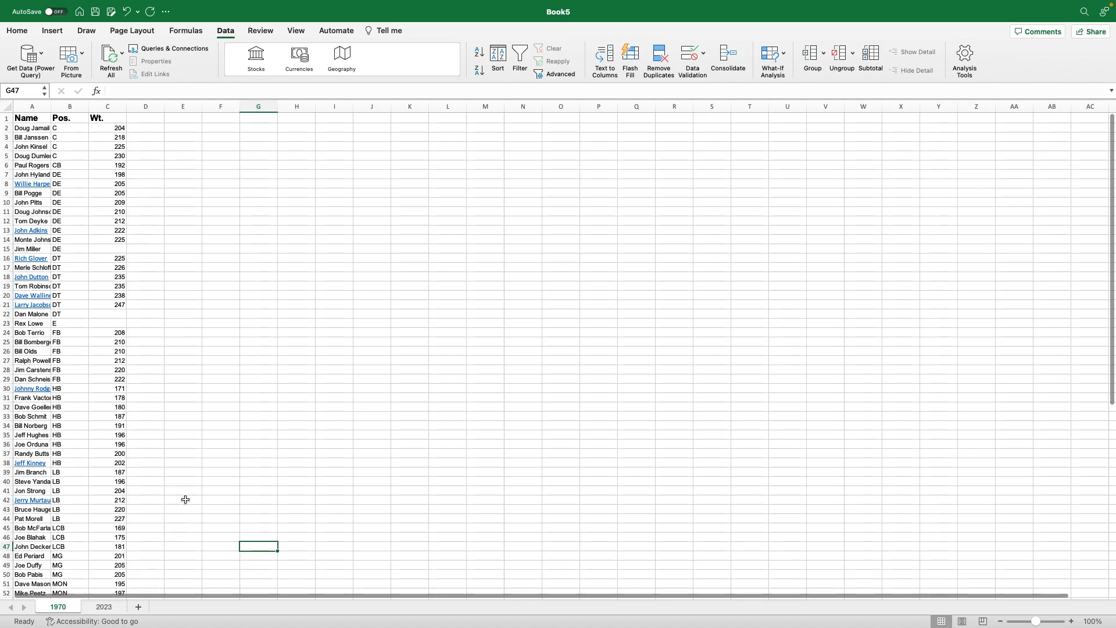
Switch to Chrome and try loading the roster page with the year in its address set to 2022
key("ctrl+Left")
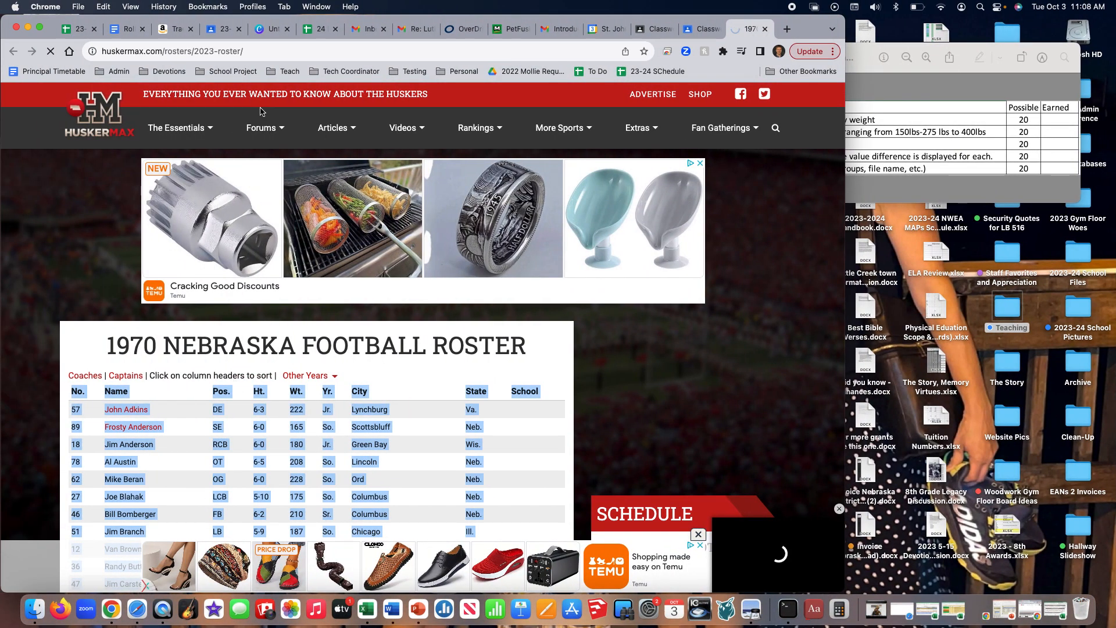
left_click(242, 51)
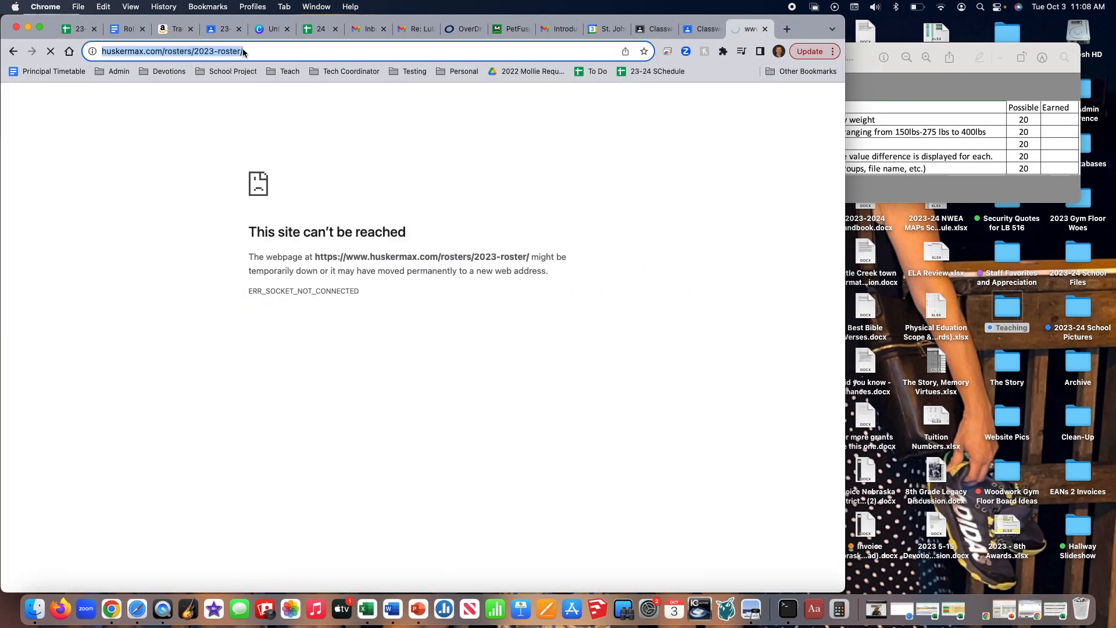
left_click(213, 53)
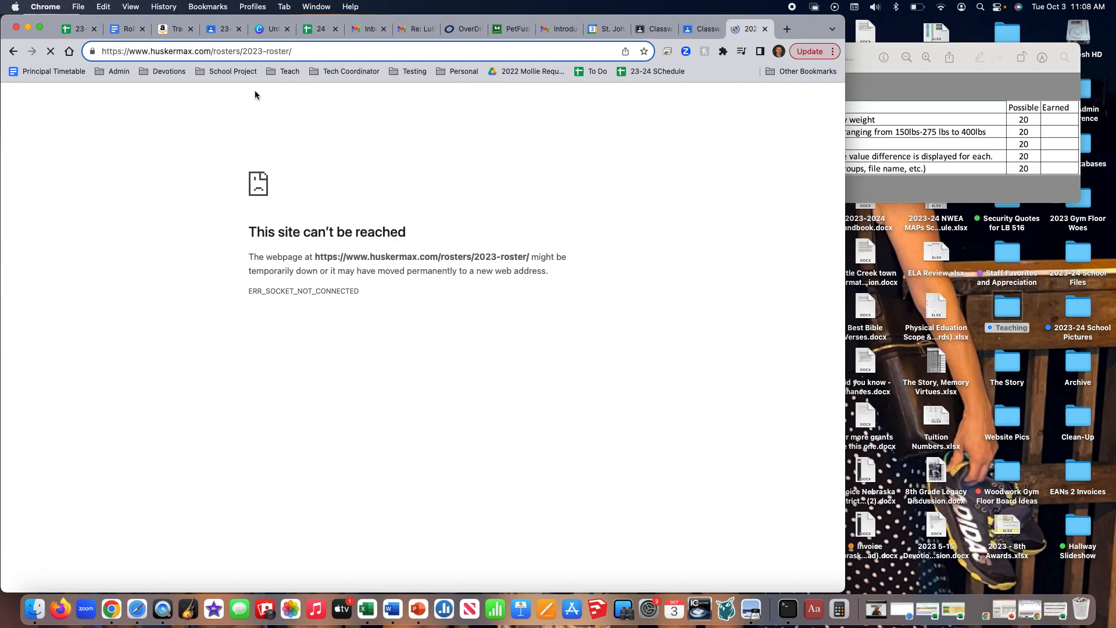
key("BackSpace")
type("2")
key("Return")
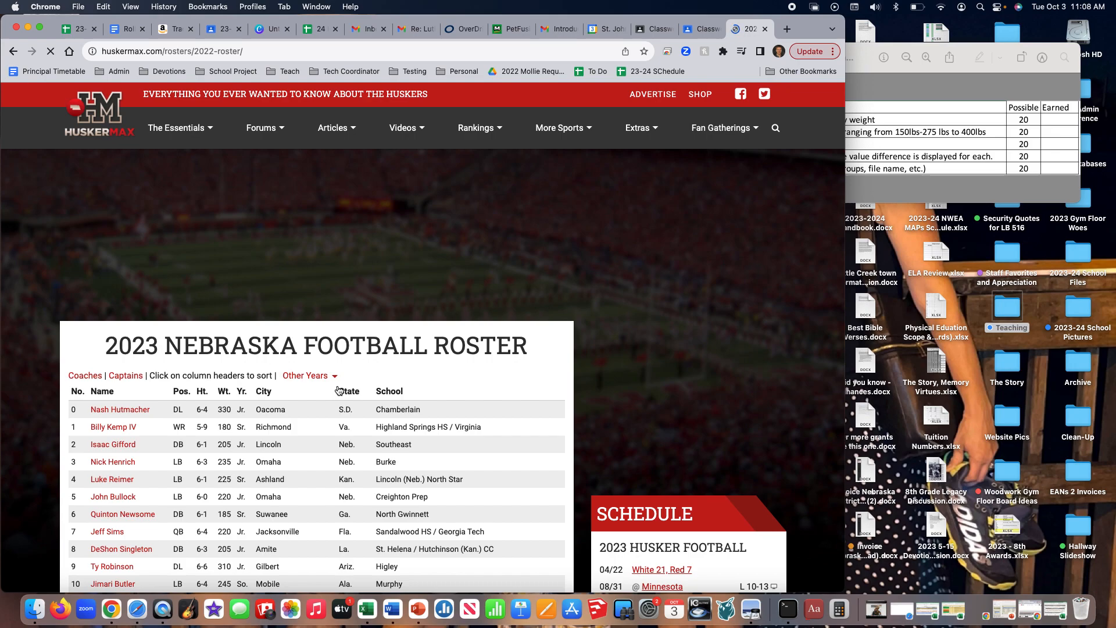
scroll(339, 389, "down", 5)
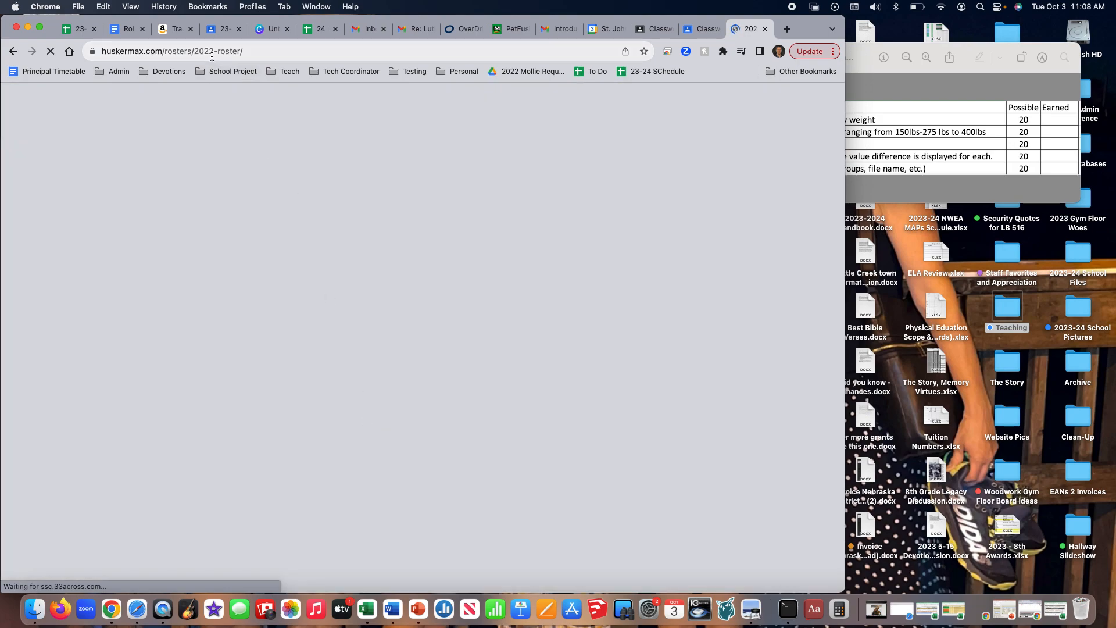
Set the year in the roster page's address back to 2023 and load that page again
left_click(211, 57)
left_click(214, 55)
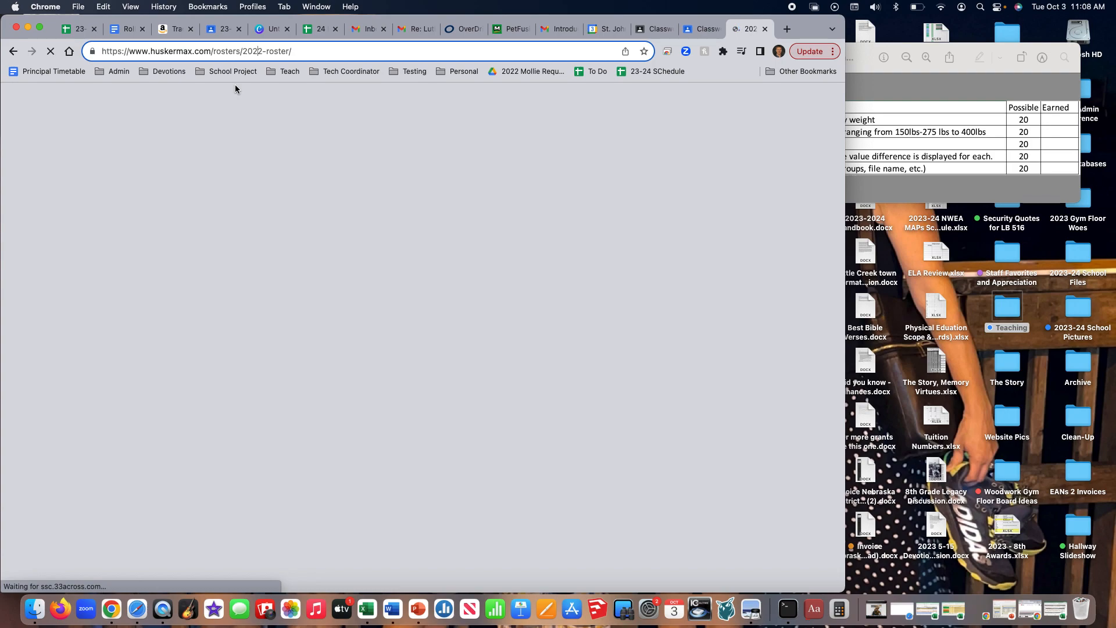
key("BackSpace")
type("3")
key("Return")
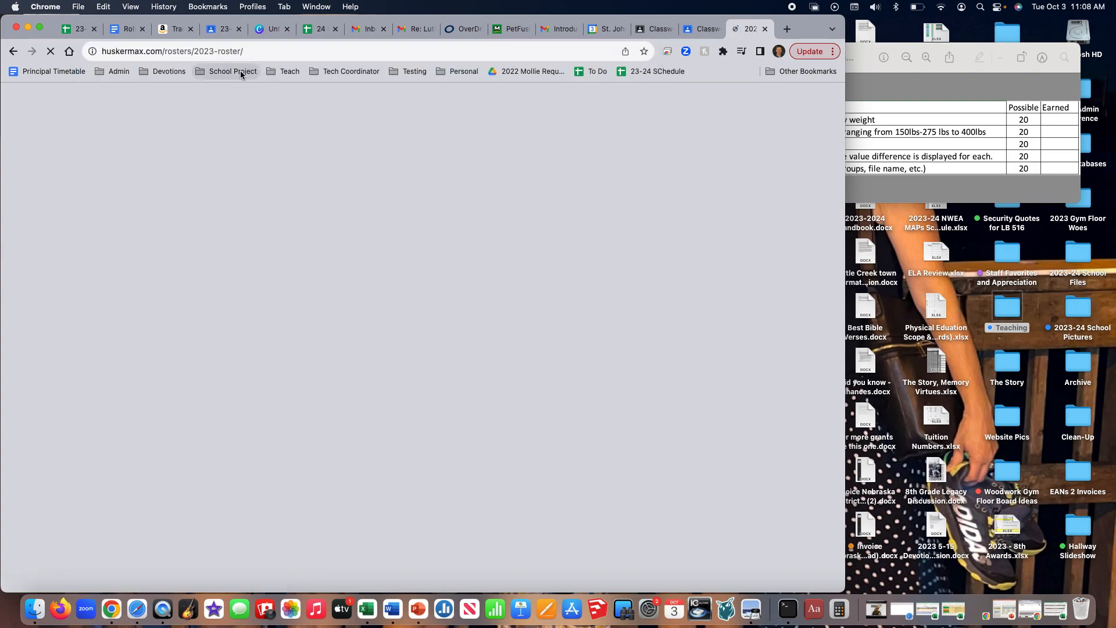
left_click(249, 52)
left_click(248, 52)
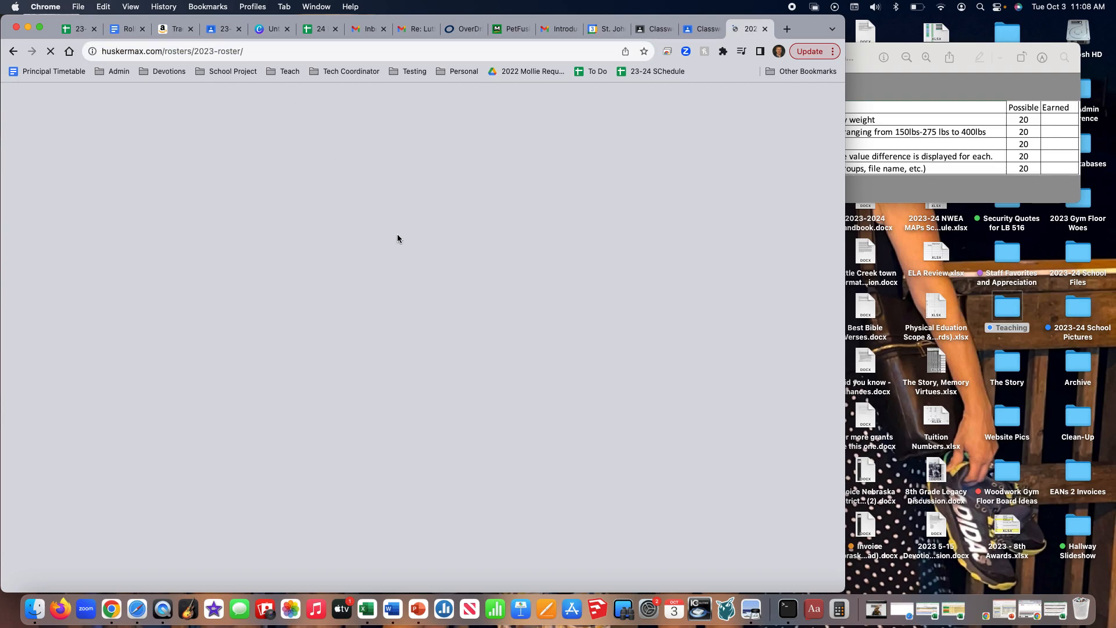
Switch to Excel to examine the FB rows A24:C29 and the groups below, and check the roster page's loading in Chrome
key("ctrl+Right")
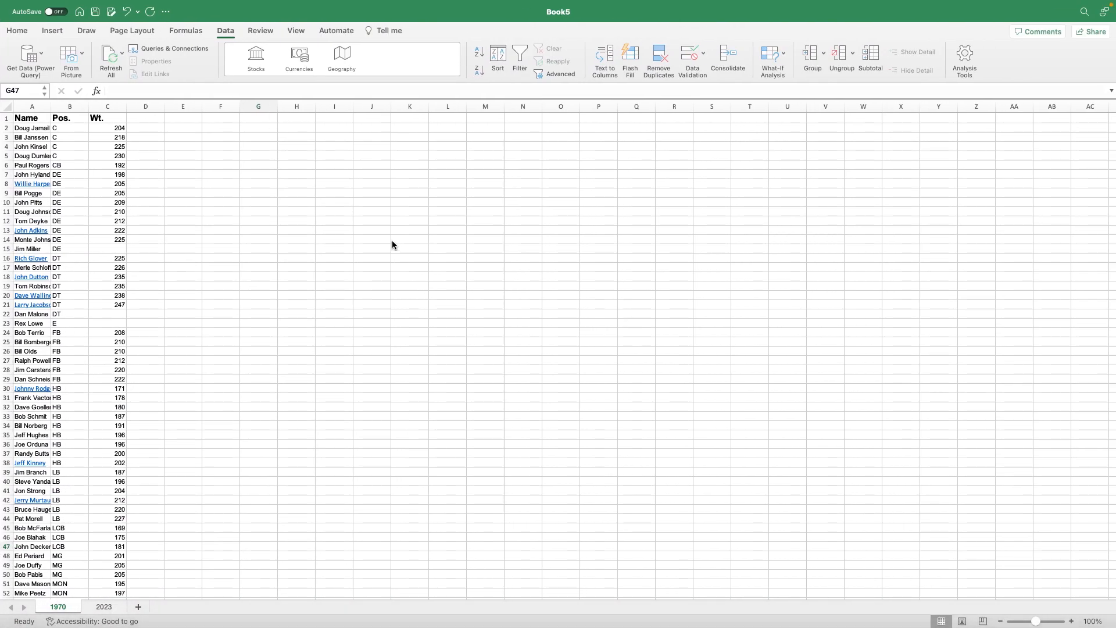
left_click(276, 324)
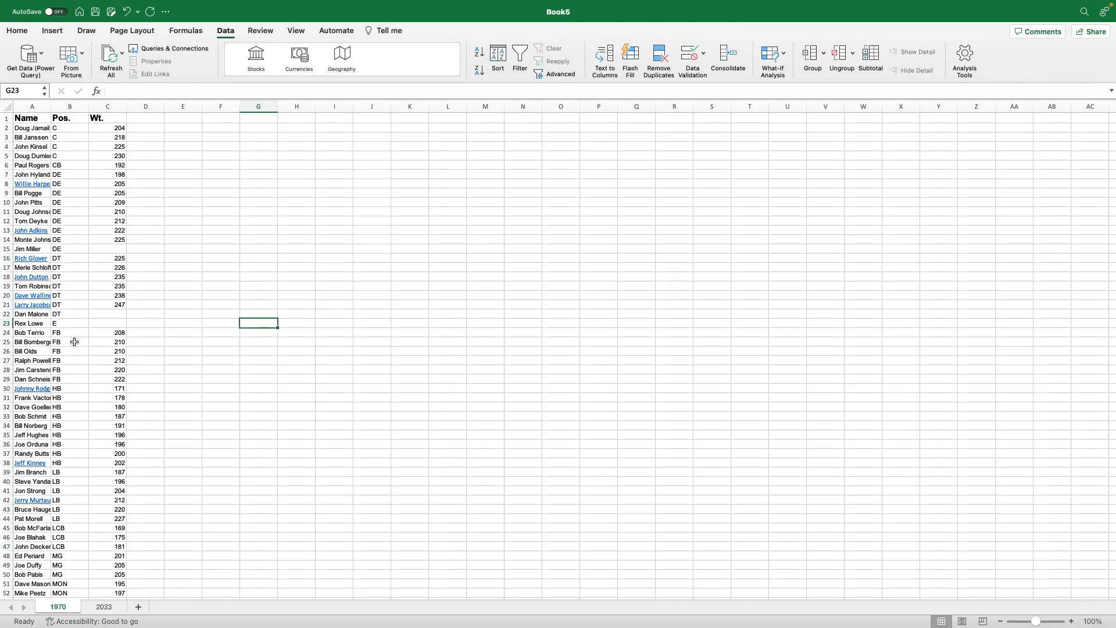
left_click_drag(31, 334, 120, 378)
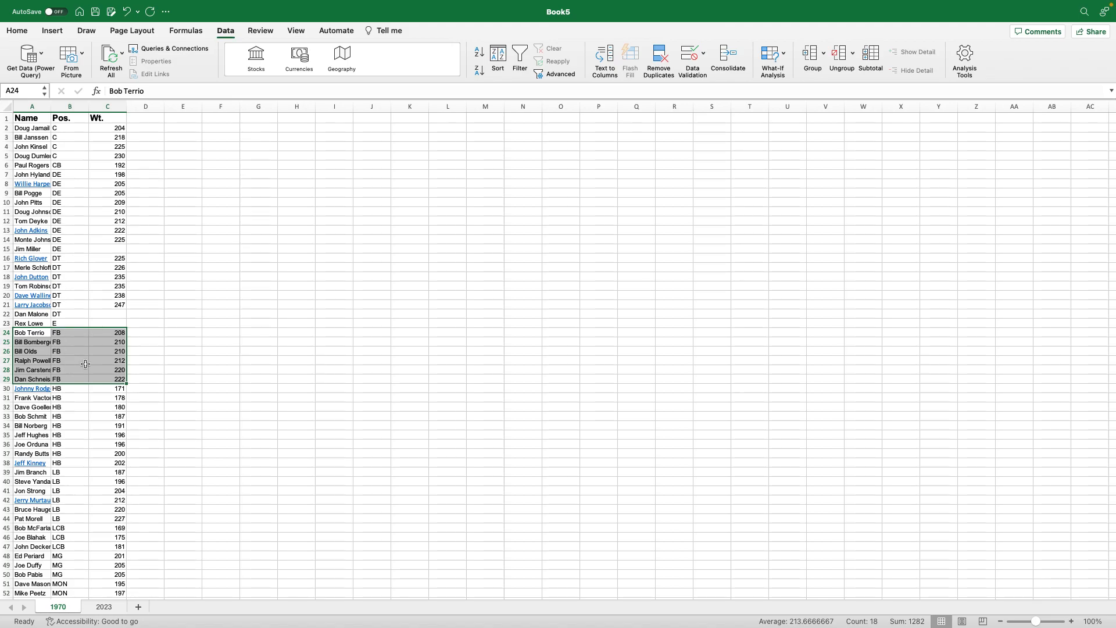
scroll(85, 364, "down", 7)
scroll(86, 364, "up", 8)
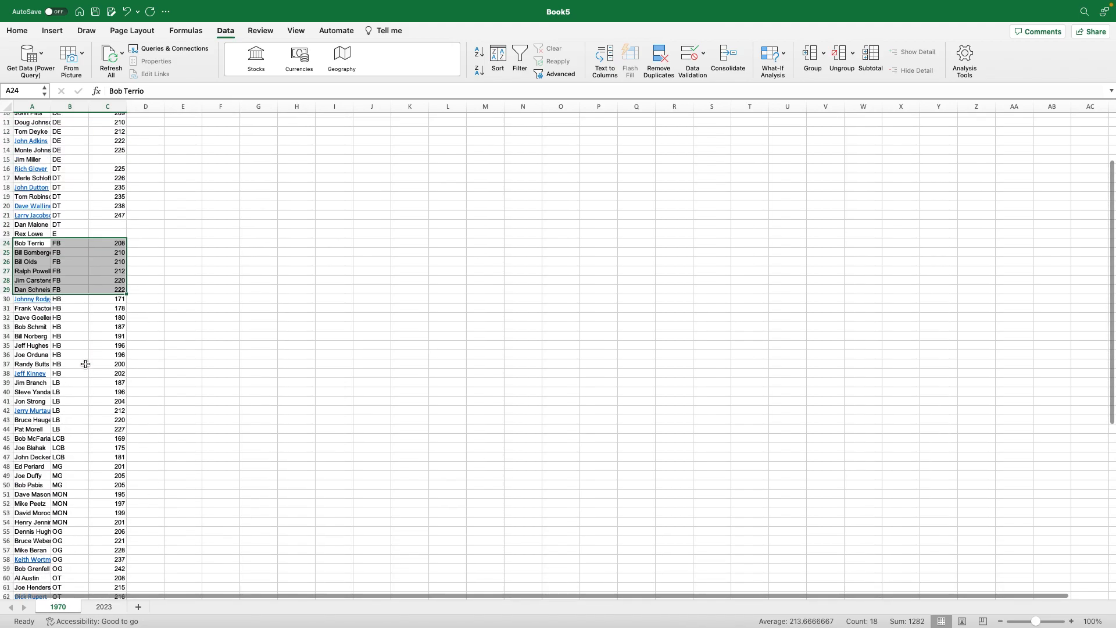
key("ctrl+Left")
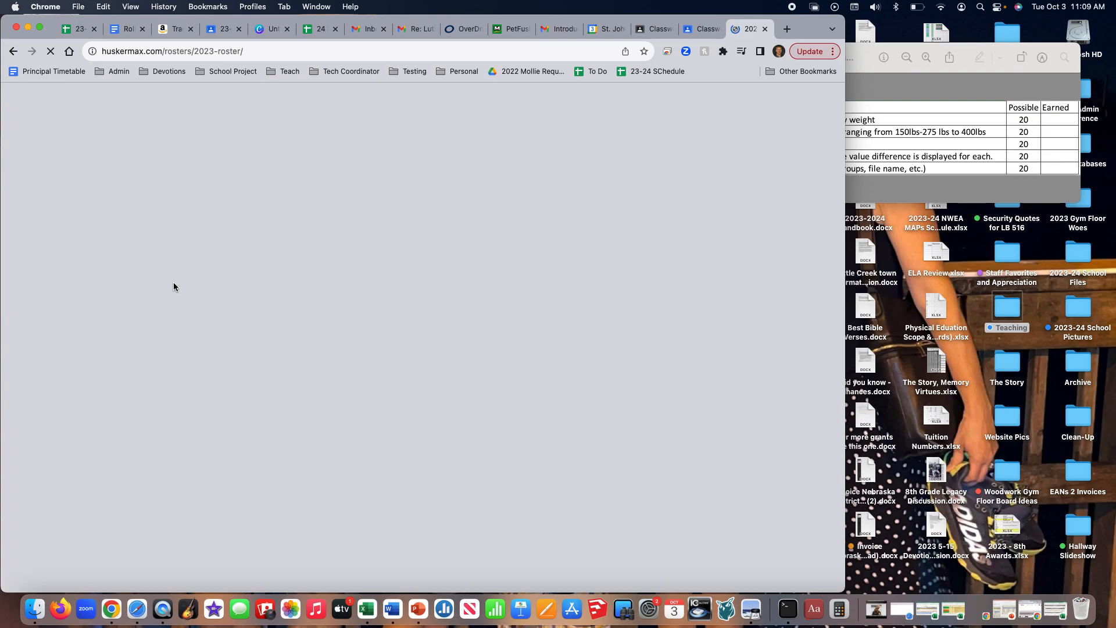
key("ctrl+Right")
Switch to Excel, select roster range A1:C86 on the 1970 sheet, and start a new conditional formatting rule for it
left_click(267, 331)
scroll(267, 333, "down", 5)
scroll(266, 334, "down", 8)
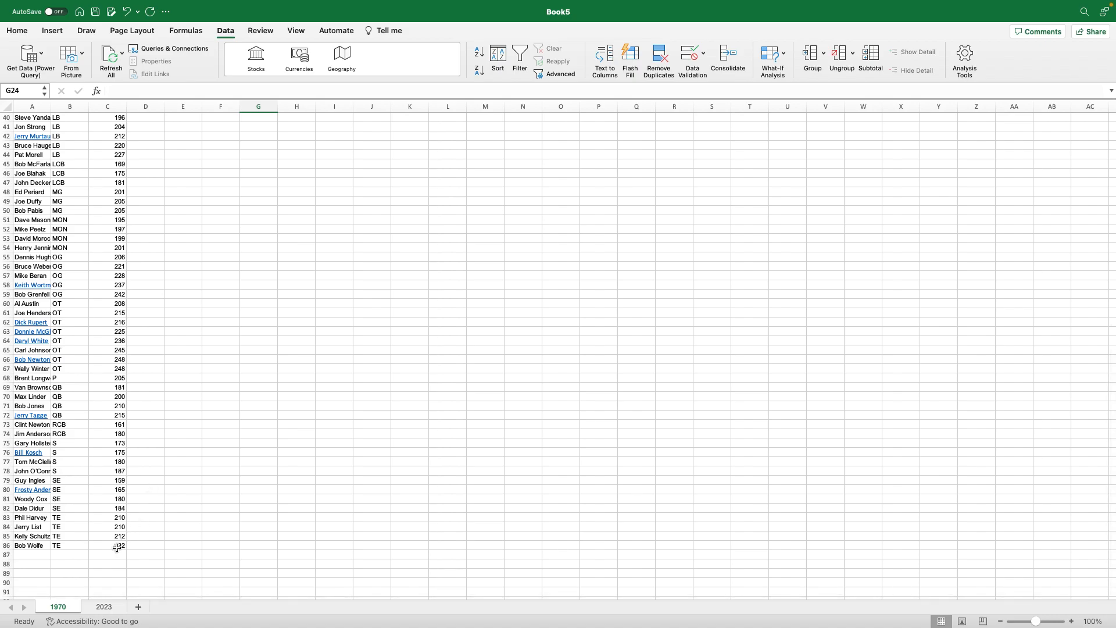
left_click_drag(116, 547, 2, 4)
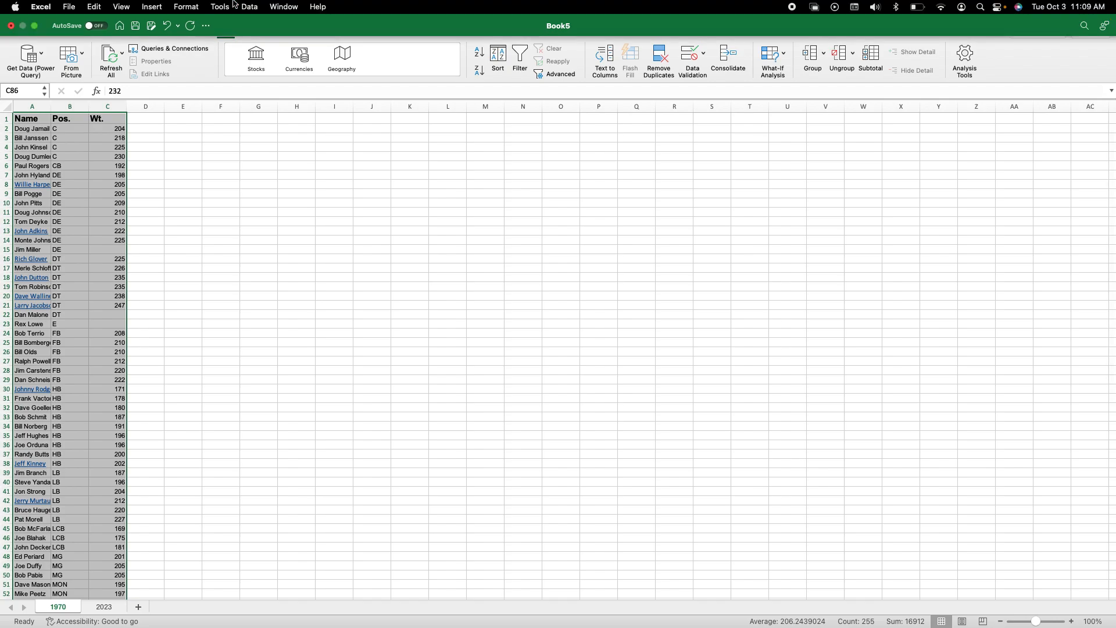
left_click(223, 6)
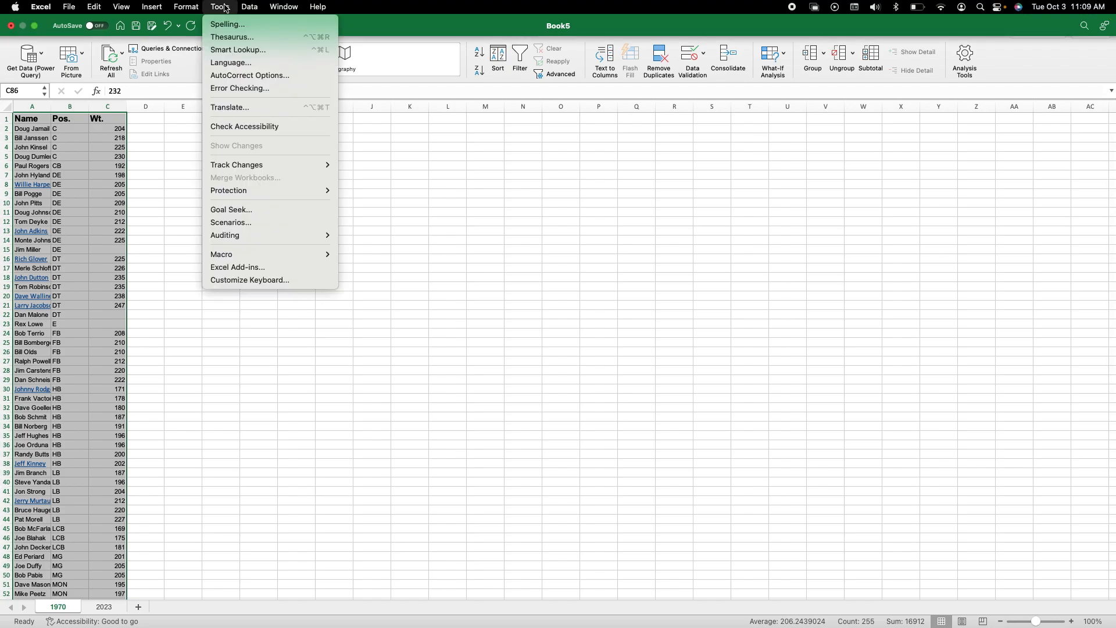
mouse_move(201, 13)
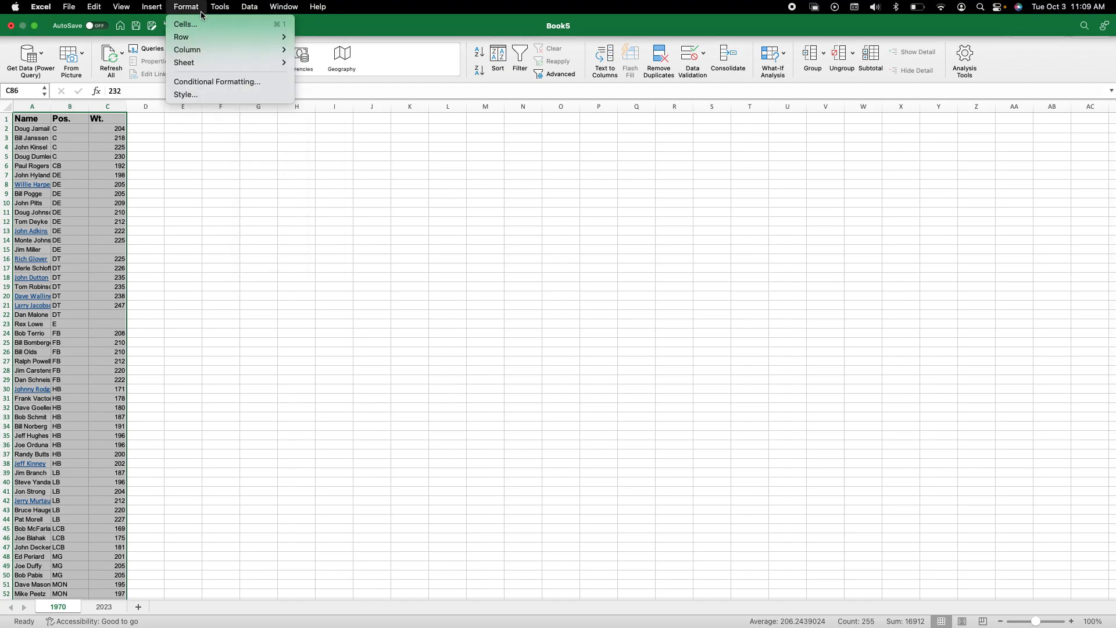
left_click(215, 81)
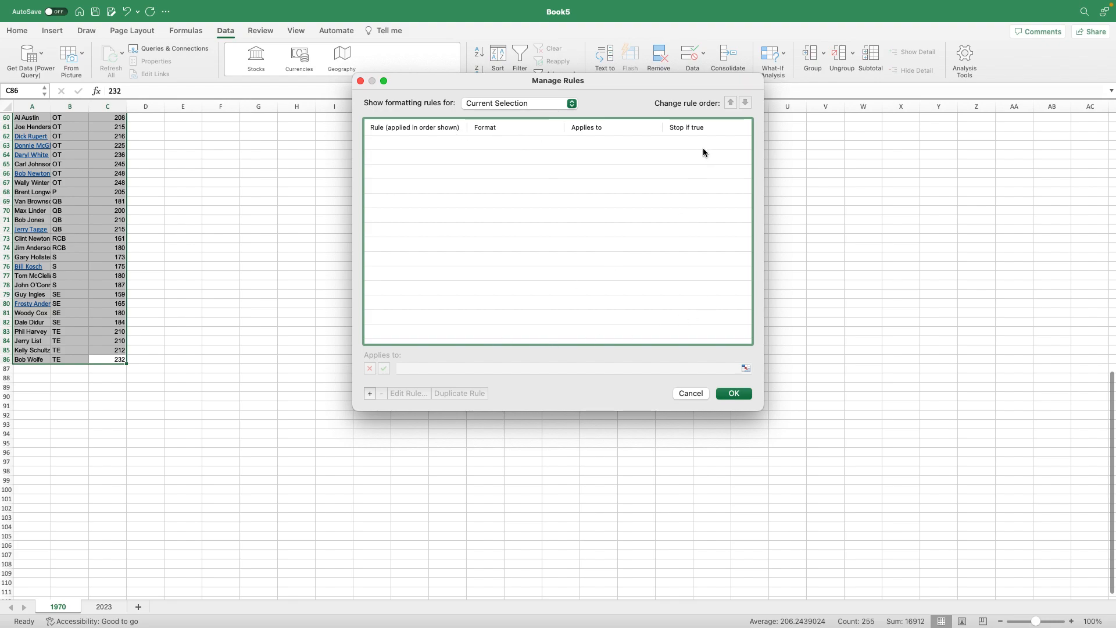
left_click(569, 104)
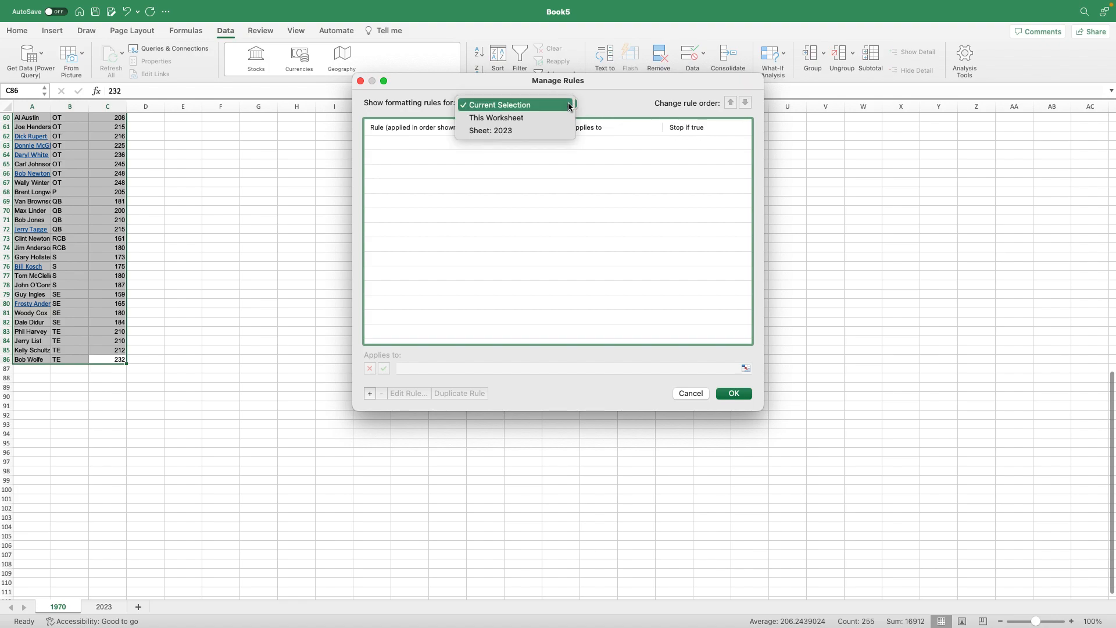
left_click(549, 195)
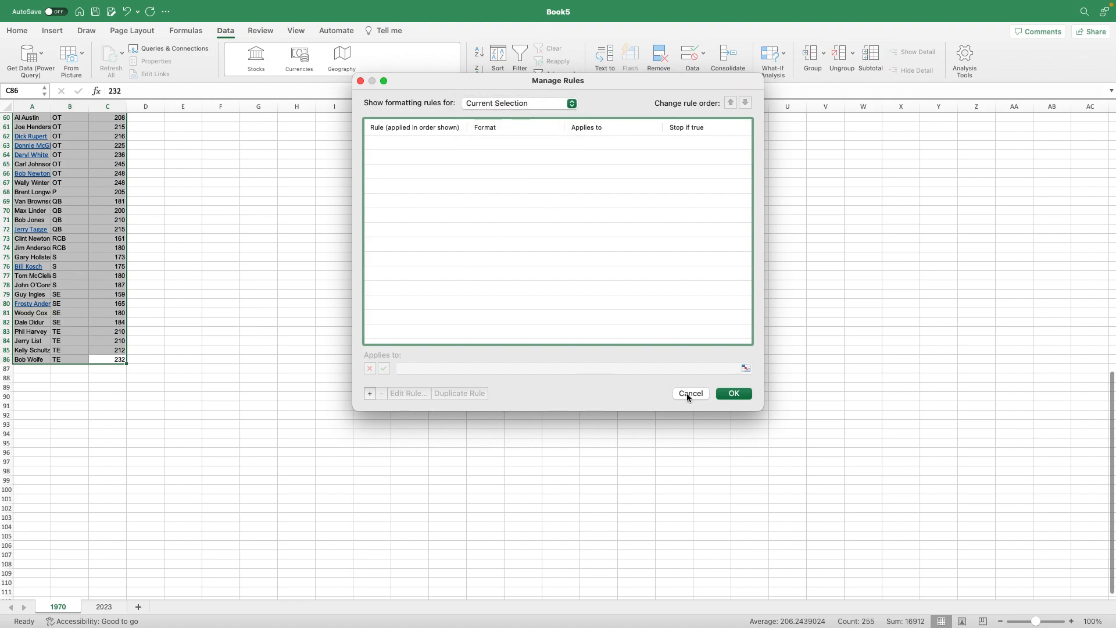
left_click(369, 394)
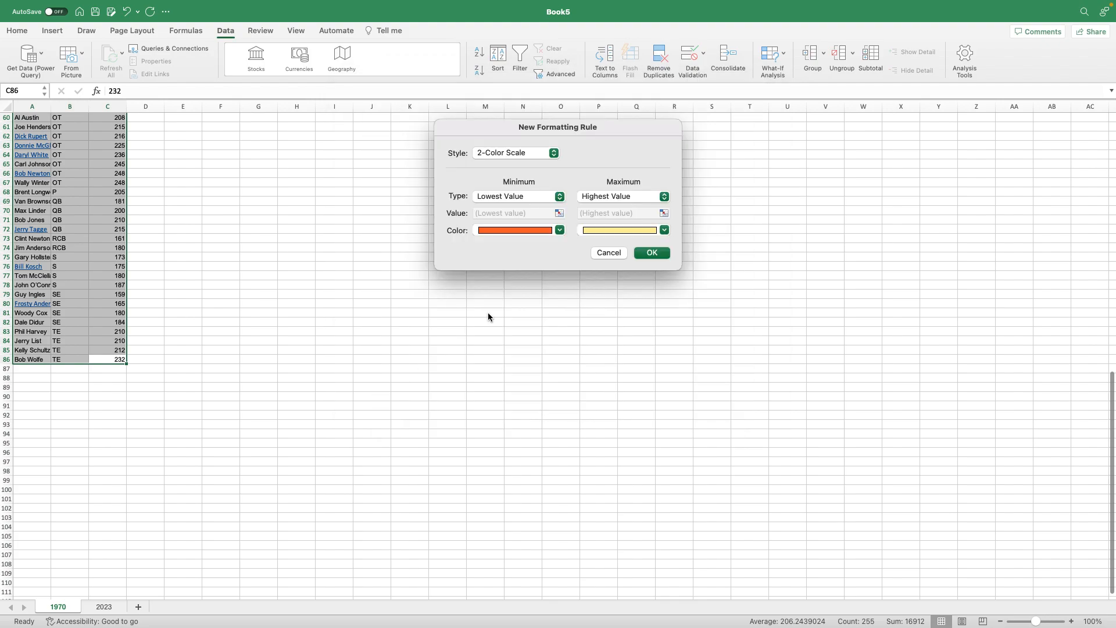
Make the new rule a 3-Color Scale with a Number-type minimum of 150
left_click(554, 153)
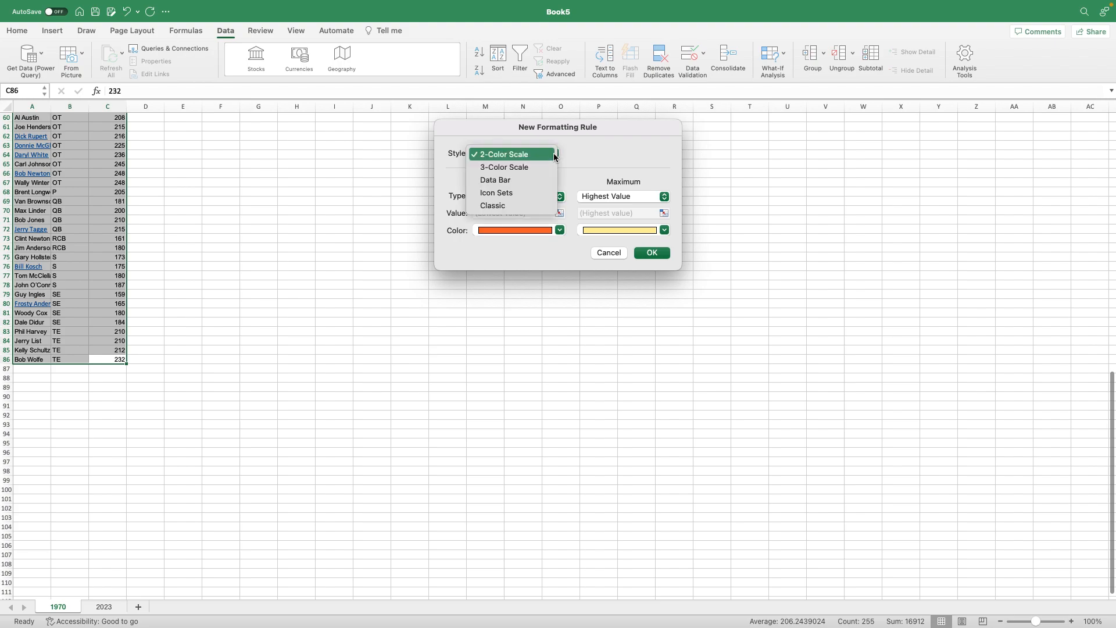
left_click(547, 167)
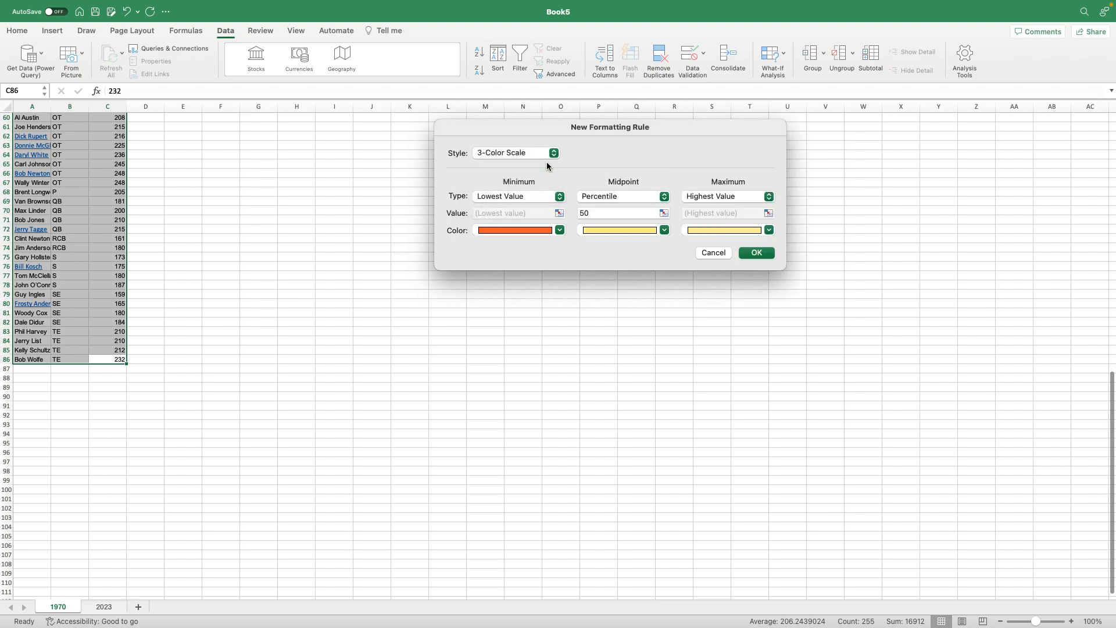
left_click(559, 198)
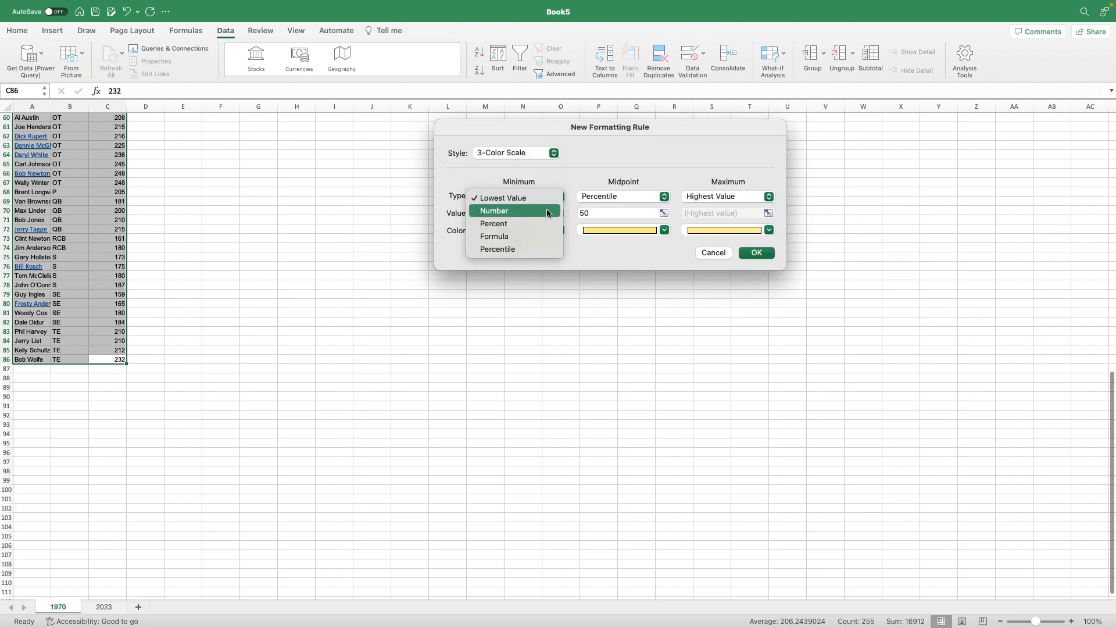
left_click(546, 211)
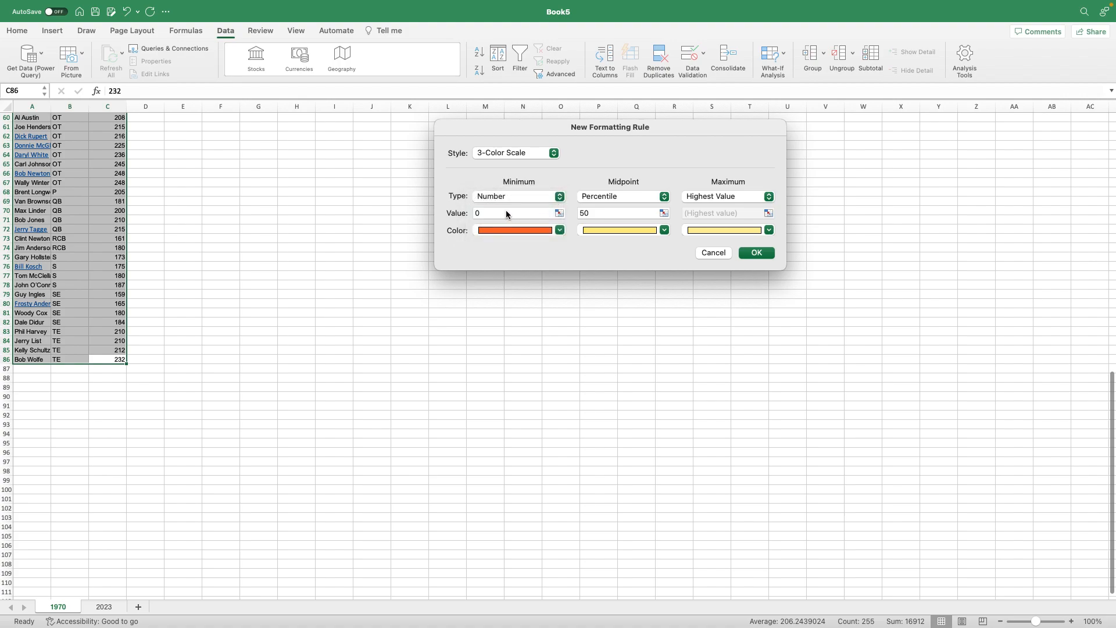
left_click(506, 212)
left_click_drag(488, 214, 450, 215)
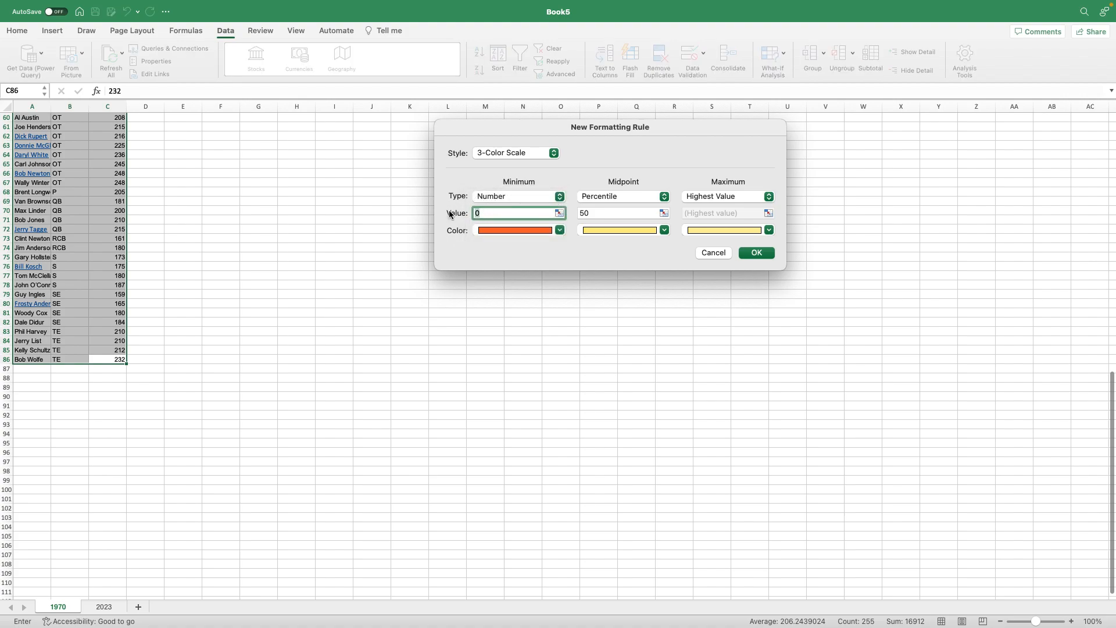
Set the color scale's midpoint to the number 215 and its maximum to the number 275
left_click(599, 198)
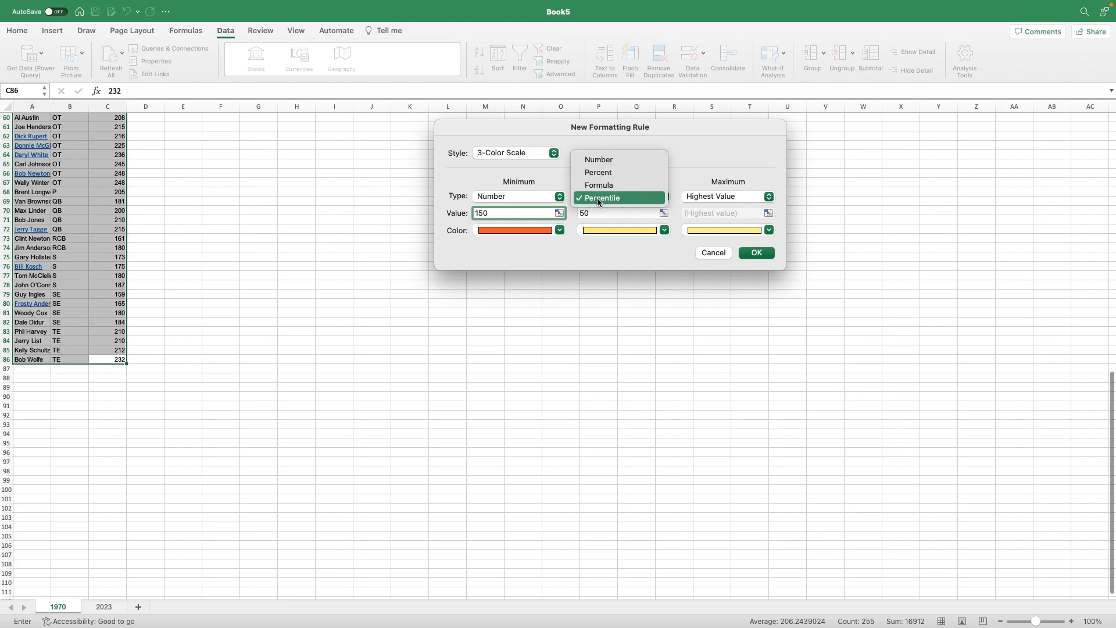
left_click(598, 159)
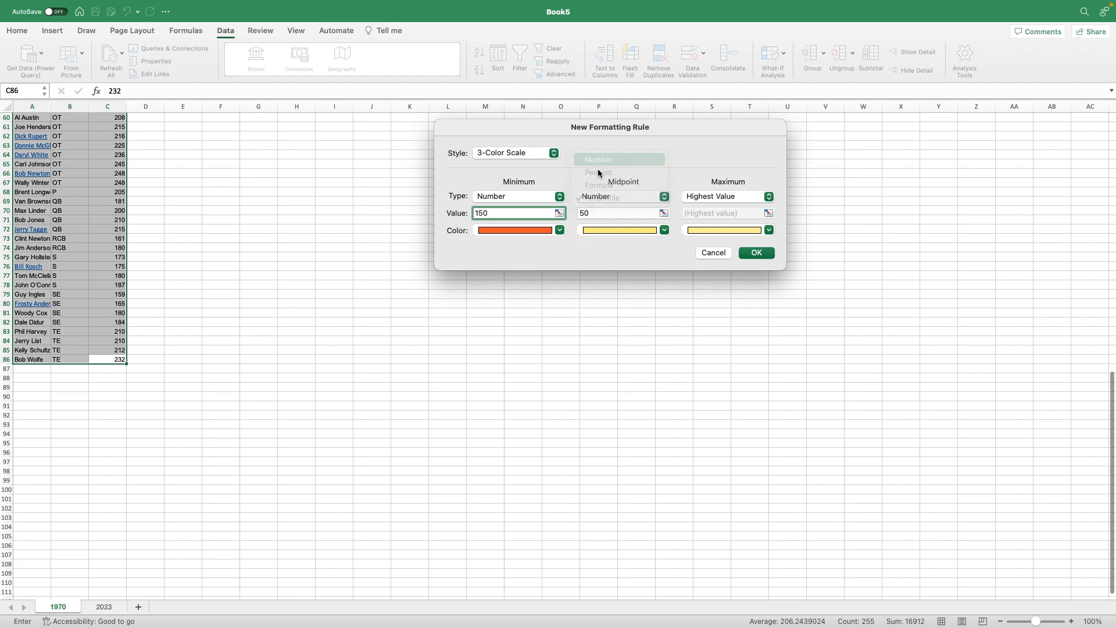
left_click(585, 215)
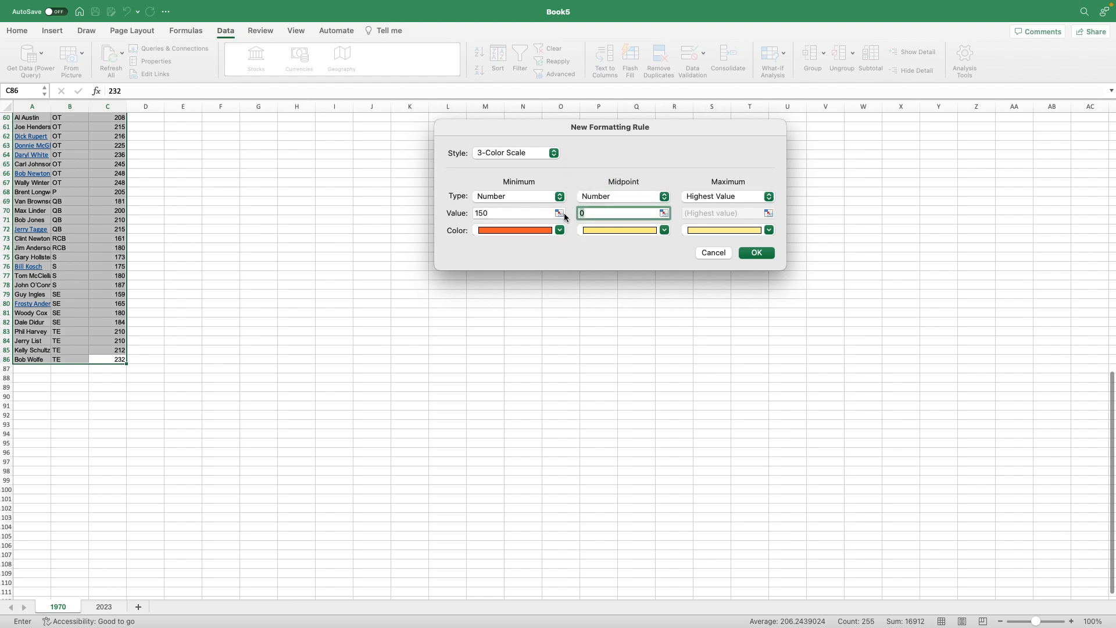
type("215")
left_click(708, 196)
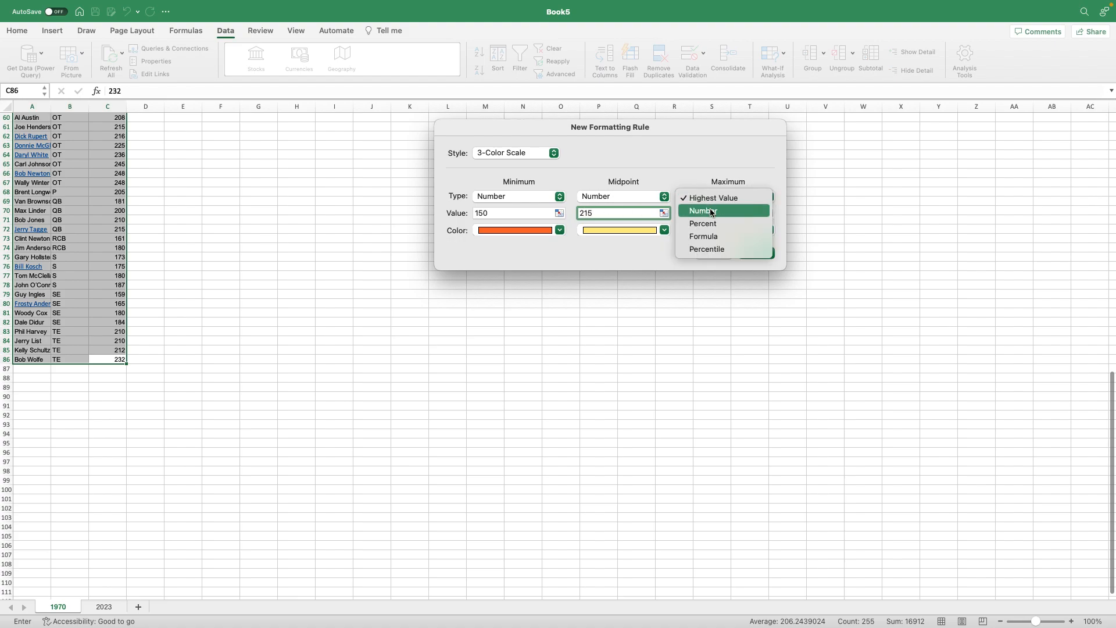
left_click(711, 211)
left_click(717, 209)
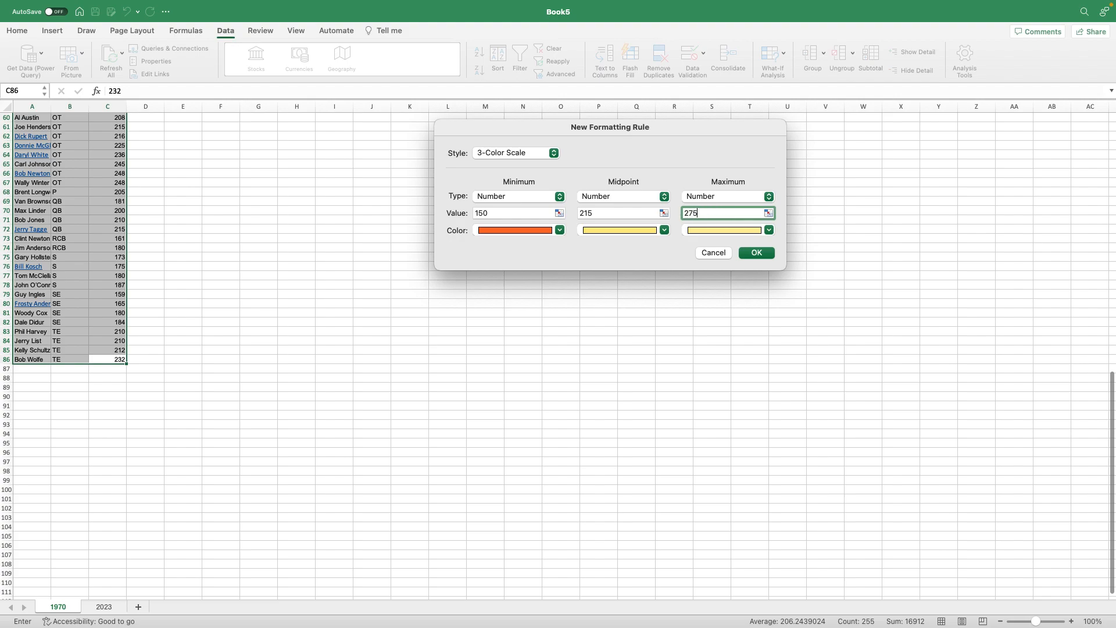
Color the scale's minimum green and its maximum red, and apply the rule to the selected roster
left_click(548, 232)
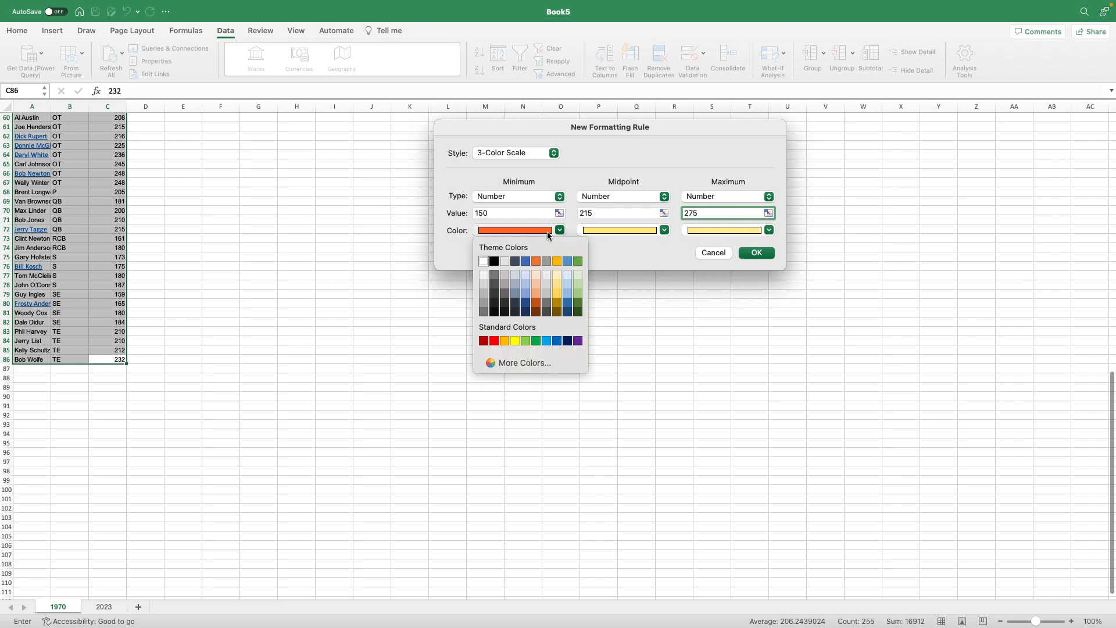
left_click(536, 340)
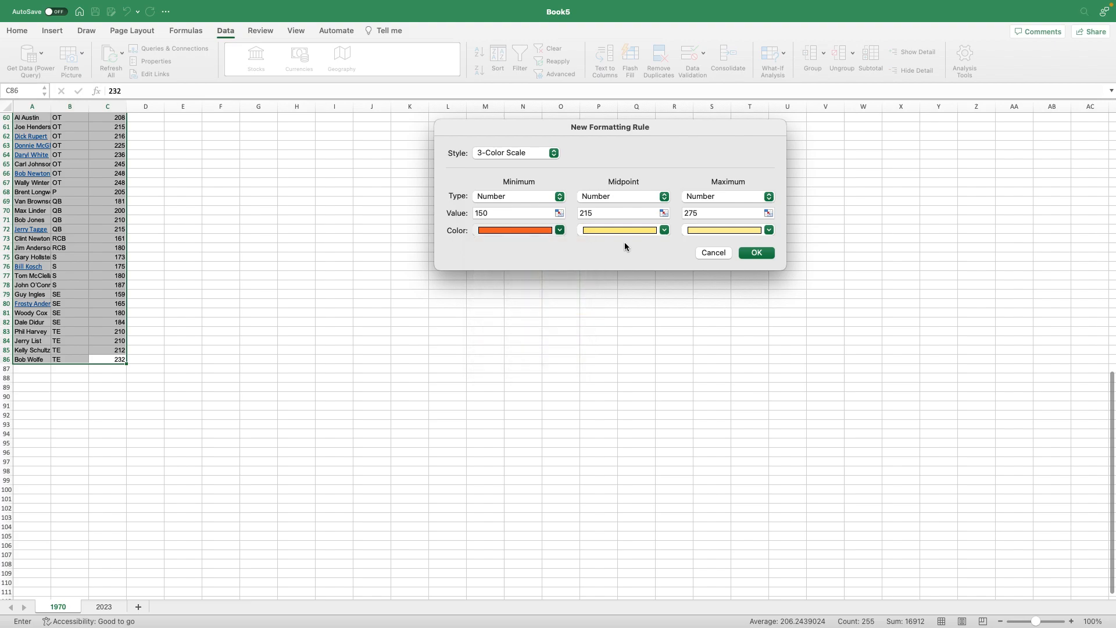
left_click(704, 231)
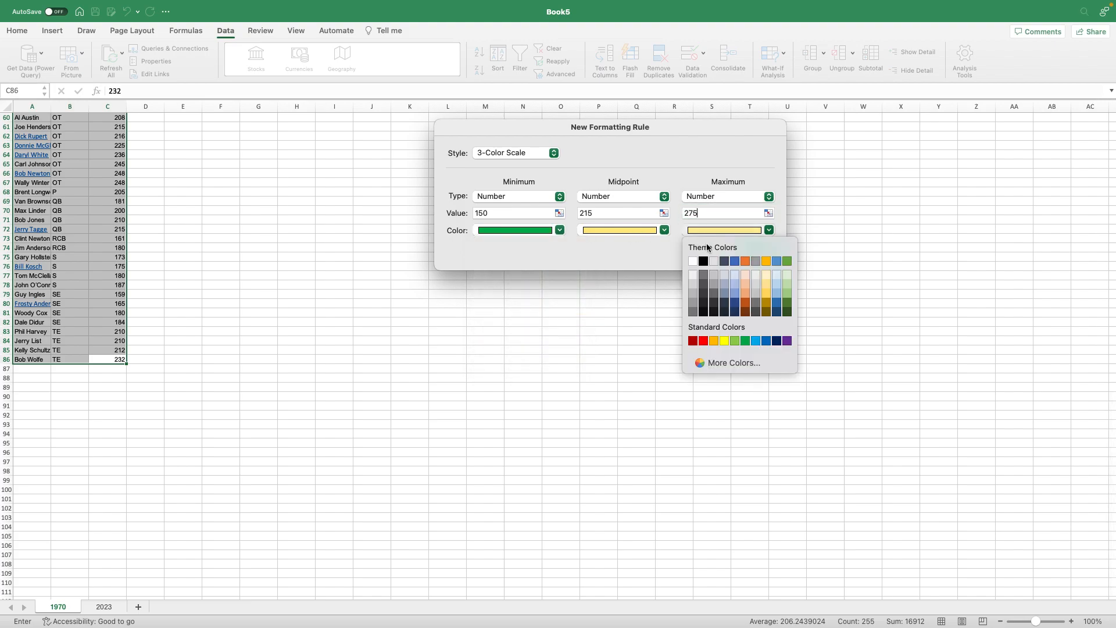
left_click(703, 342)
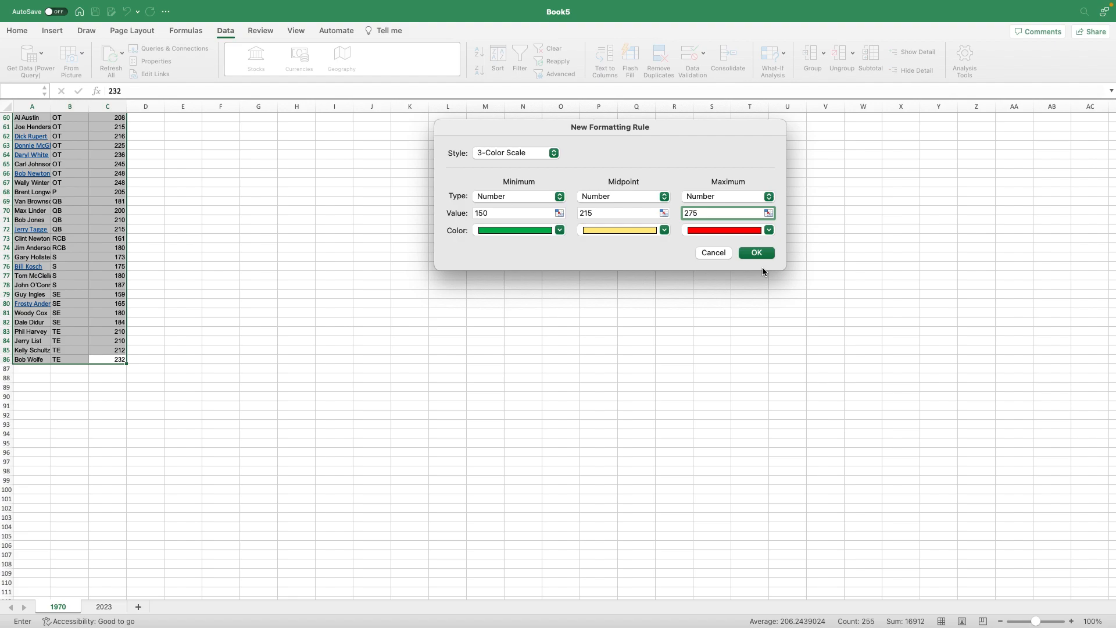
left_click(760, 256)
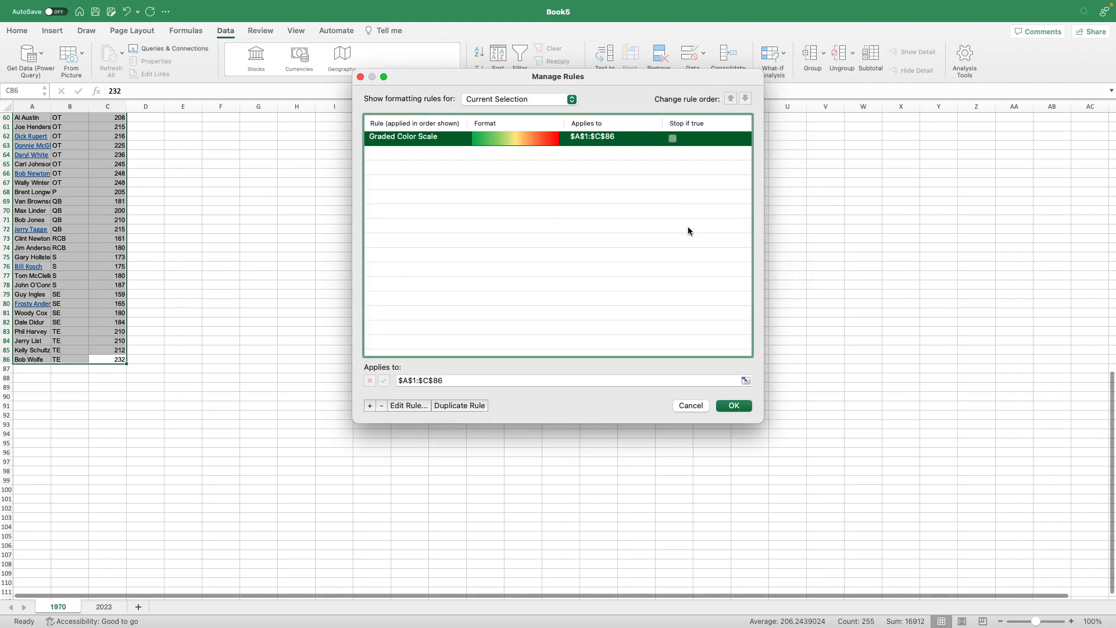
left_click(734, 405)
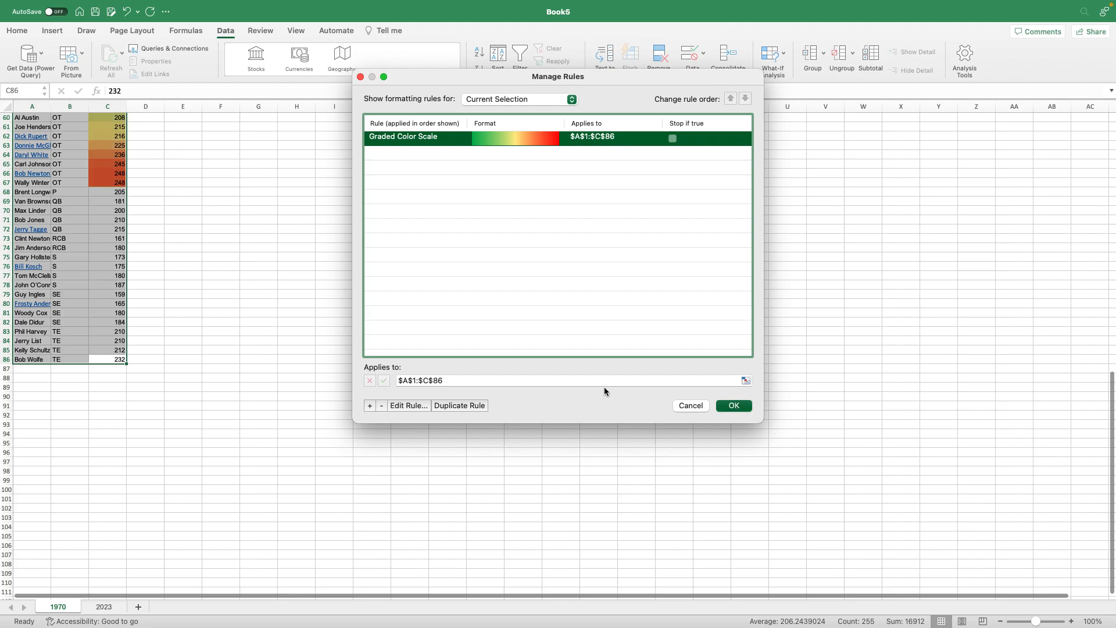
left_click(215, 349)
Check the weight colors on the 1970 sheet and delete row 15, the DE player without a weight
scroll(216, 349, "up", 15)
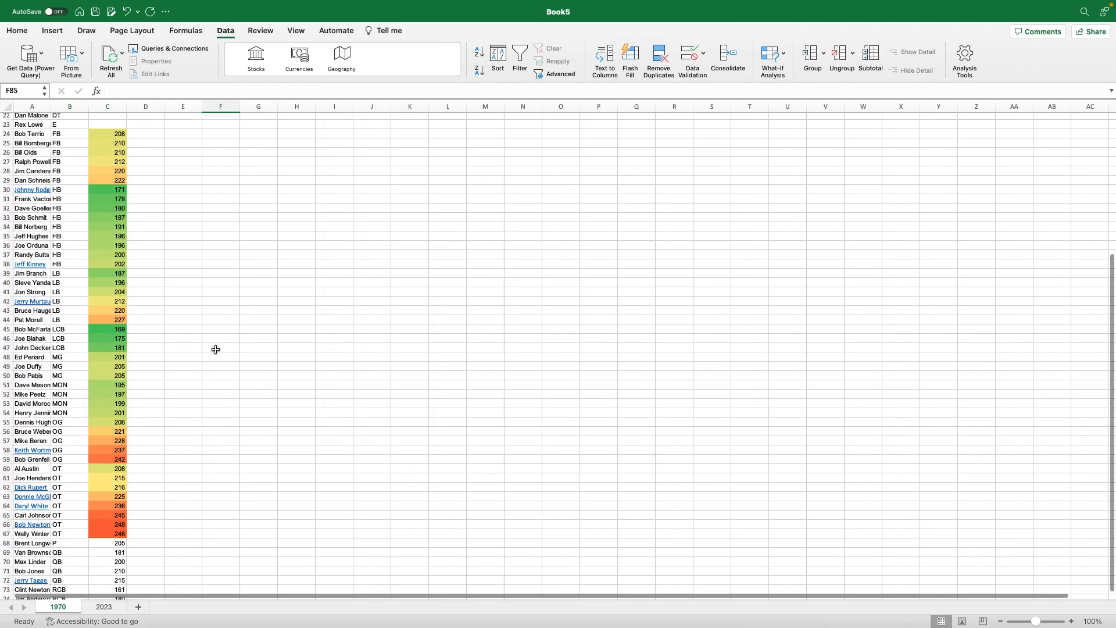
scroll(215, 349, "down", 15)
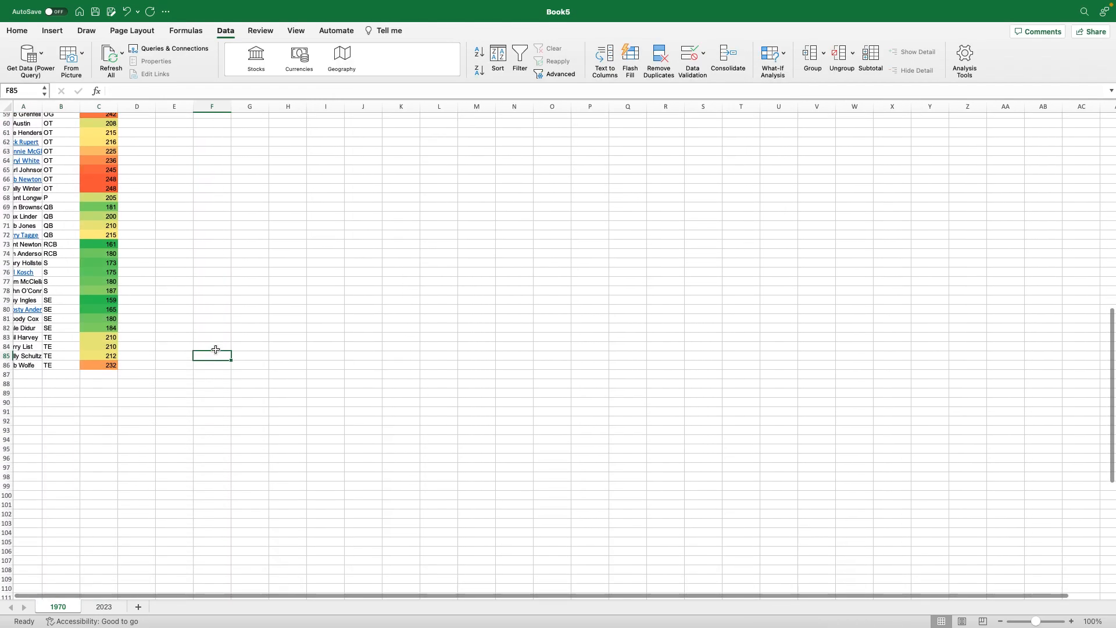
scroll(215, 349, "up", 9)
scroll(215, 349, "up", 1)
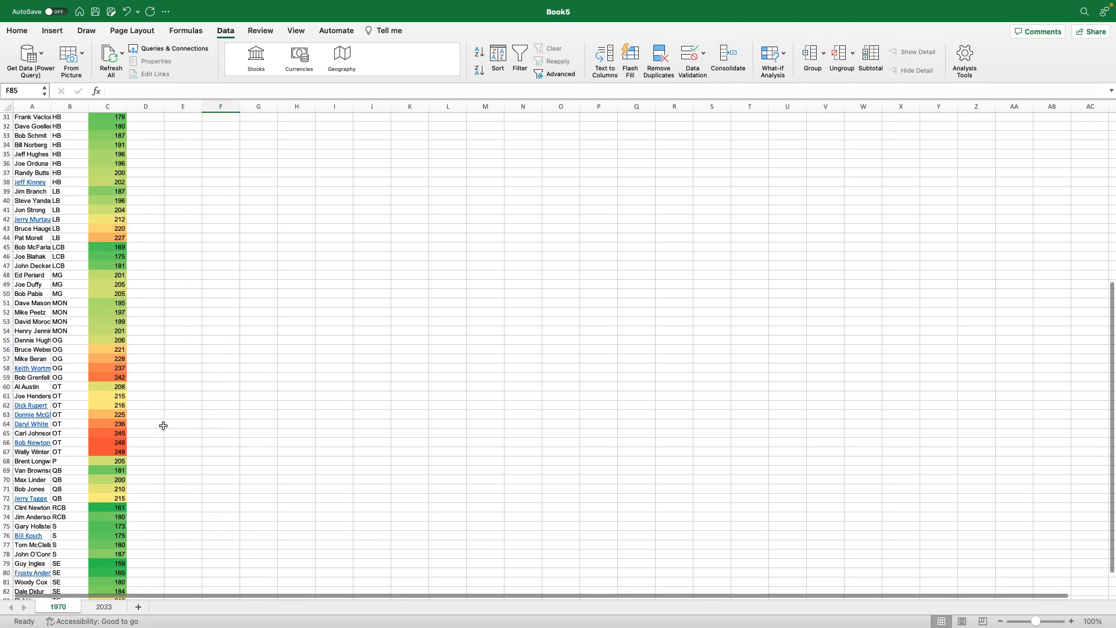
scroll(139, 504, "up", 10)
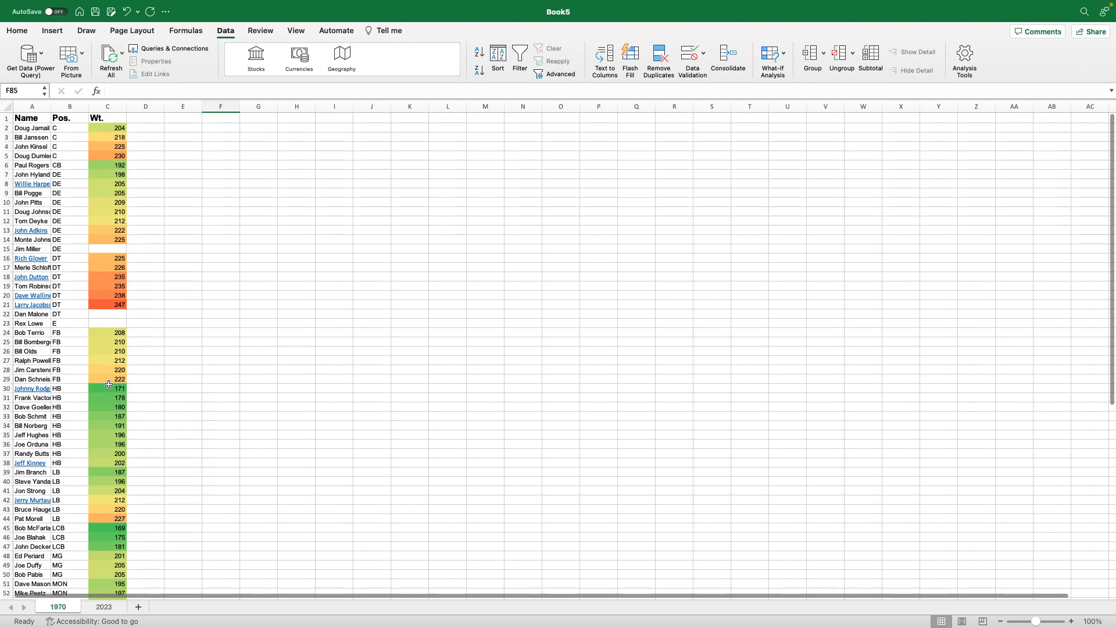
left_click(8, 248)
right_click(8, 249)
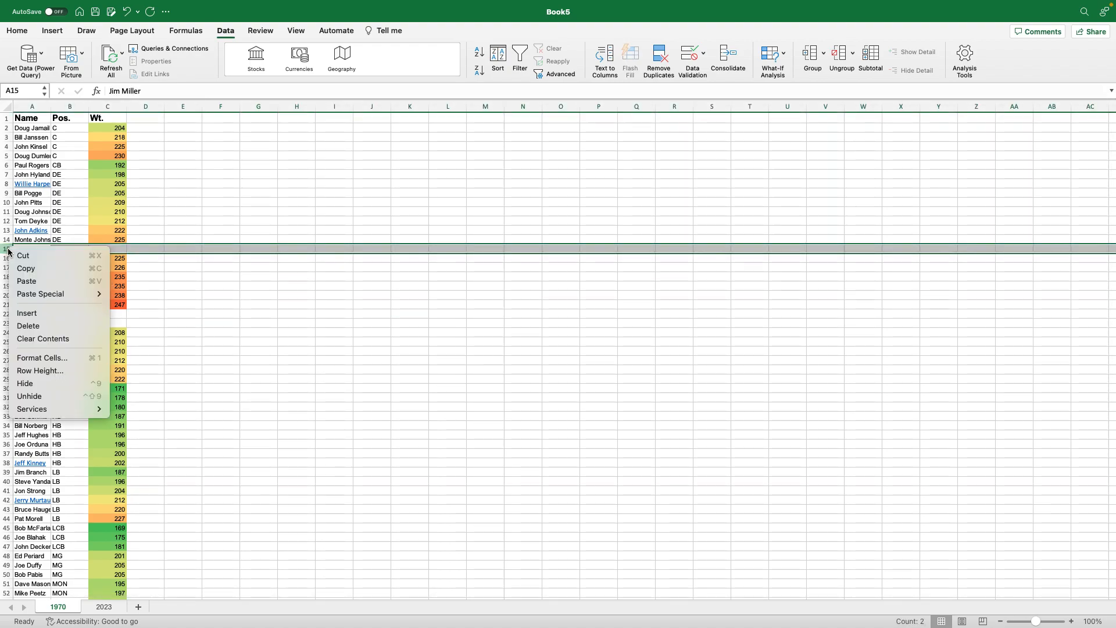
left_click(36, 326)
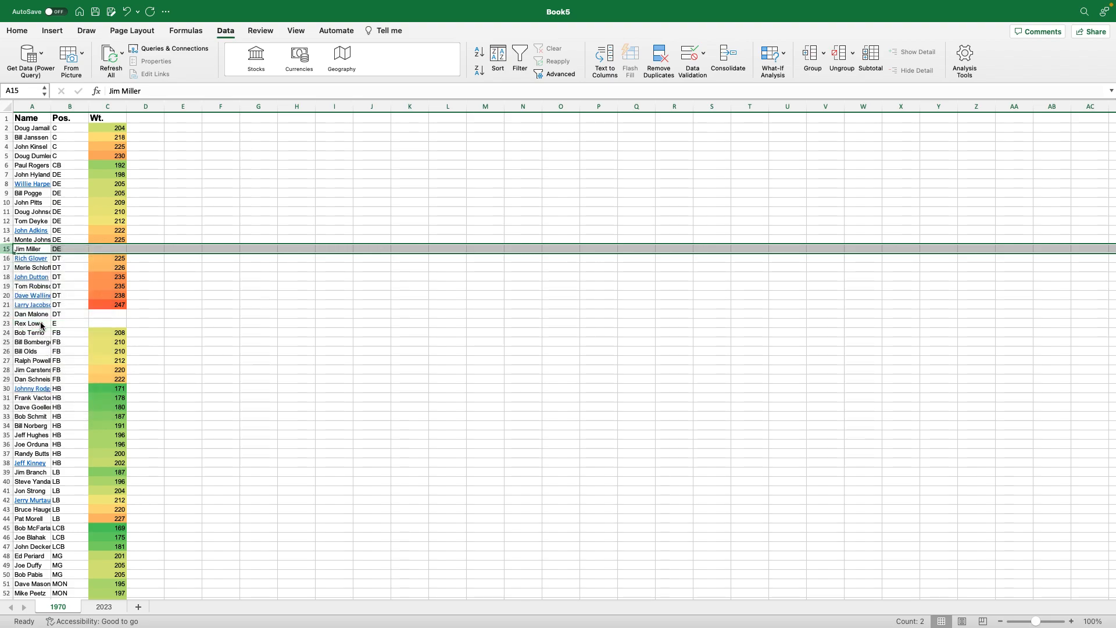
left_click(189, 309)
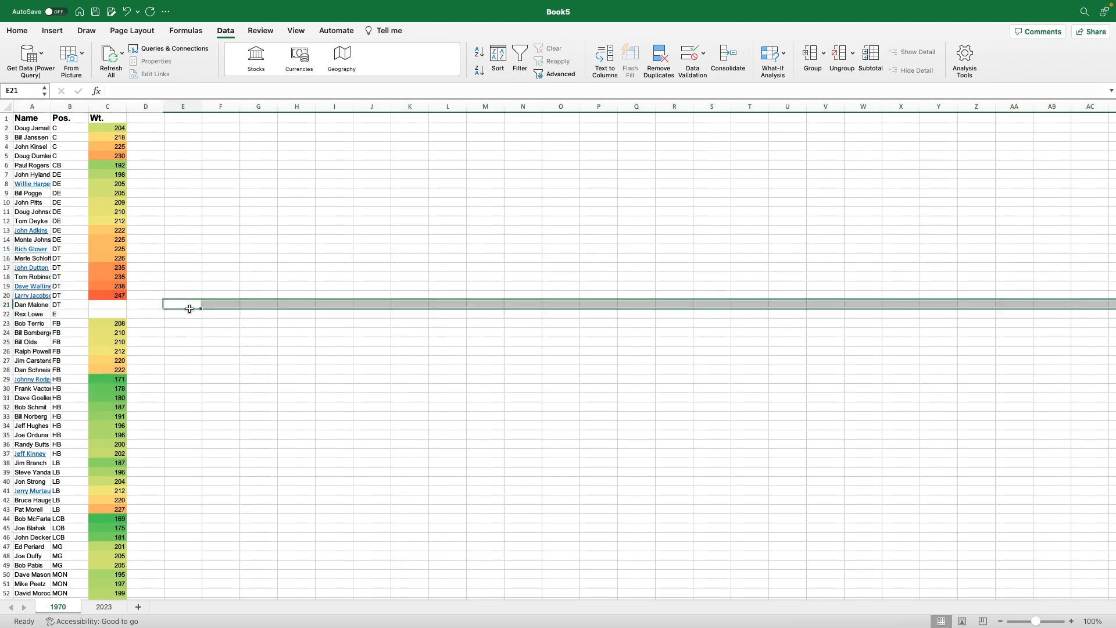
Delete rows 21 and 22, the DT and E players without weights
left_click_drag(8, 307, 9, 314)
right_click(8, 311)
left_click(54, 387)
left_click(345, 351)
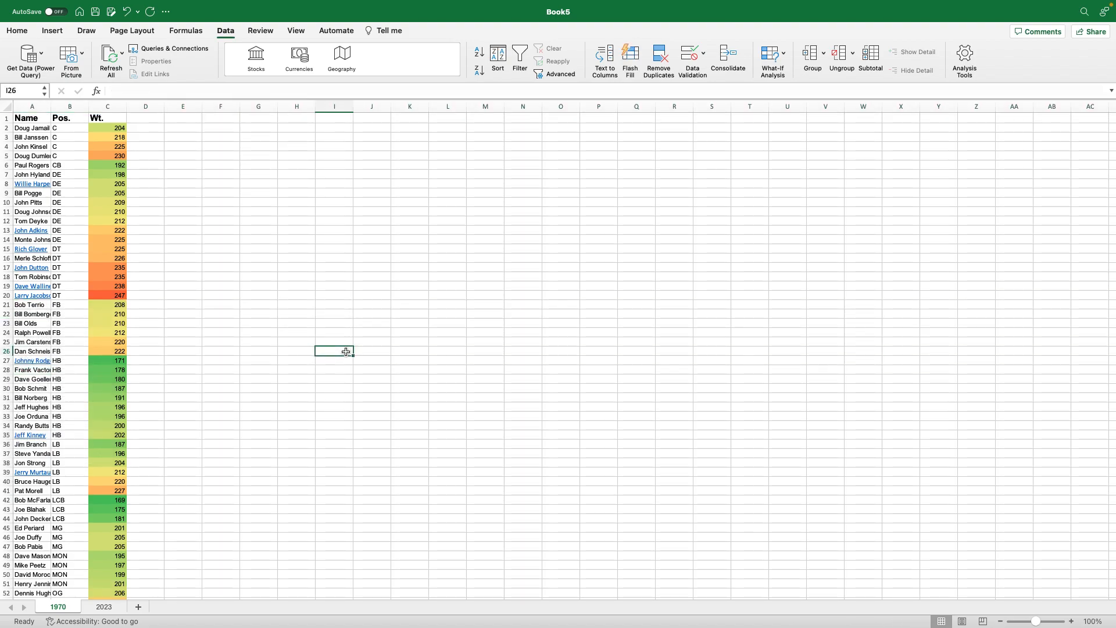
Switch to Chrome and copy the whole 2023 Nebraska football roster table from the HuskerMax page, including its header row
key("ctrl+Left")
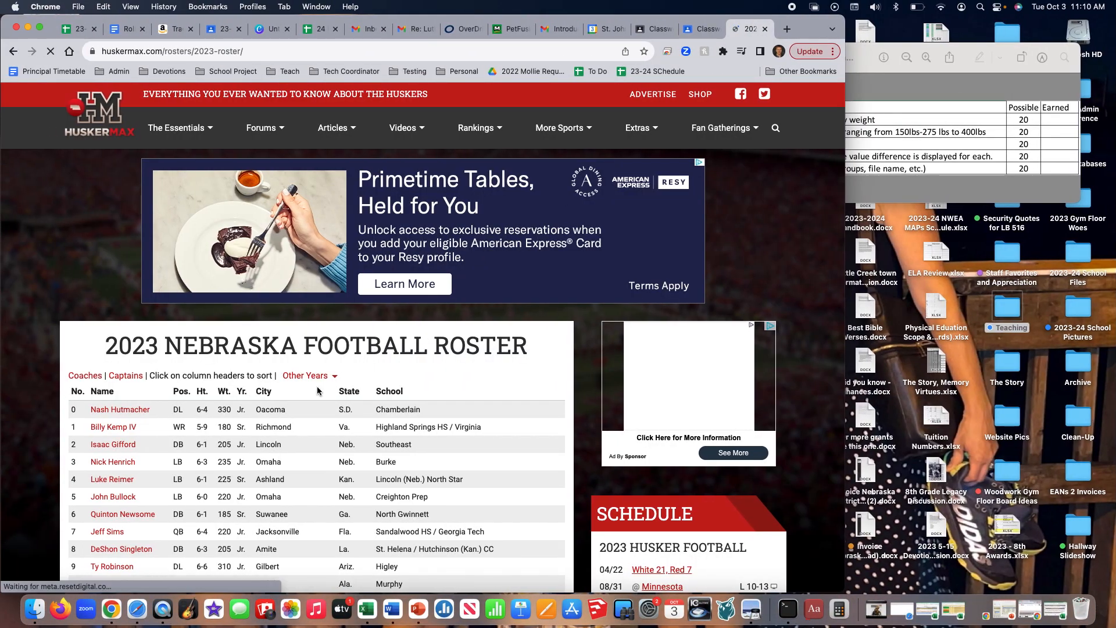
scroll(310, 393, "down", 3)
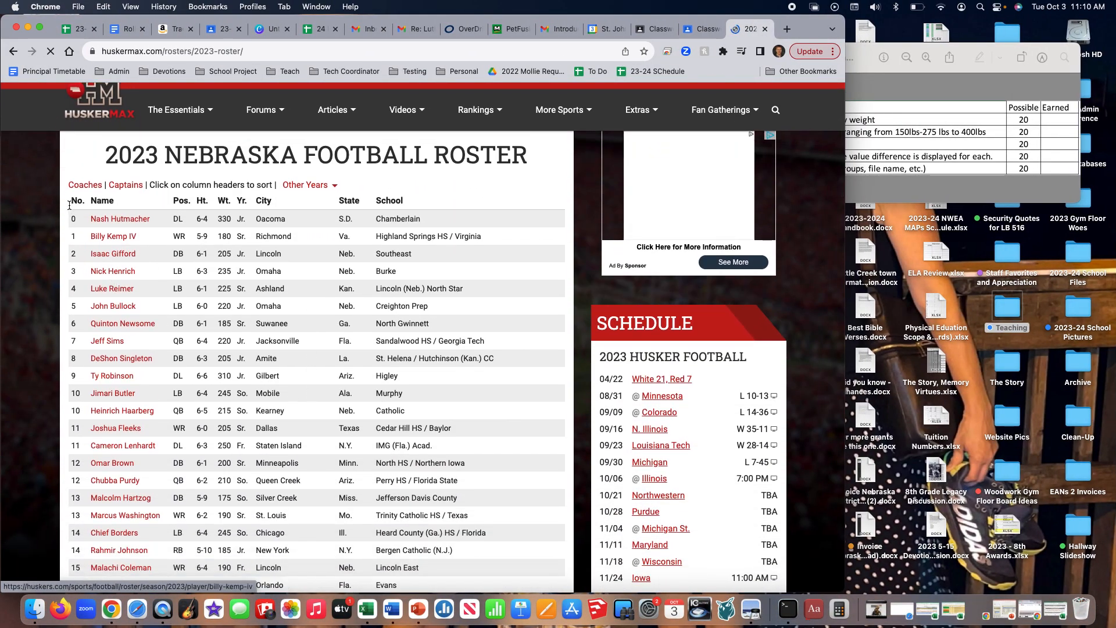
scroll(306, 456, "down", 10)
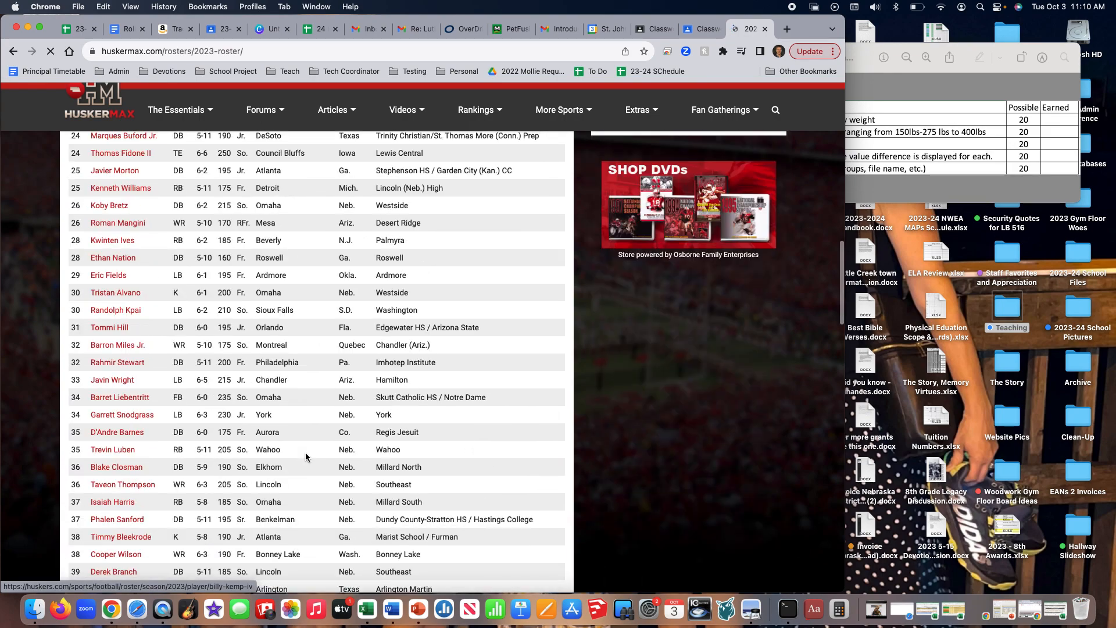
scroll(342, 433, "down", 15)
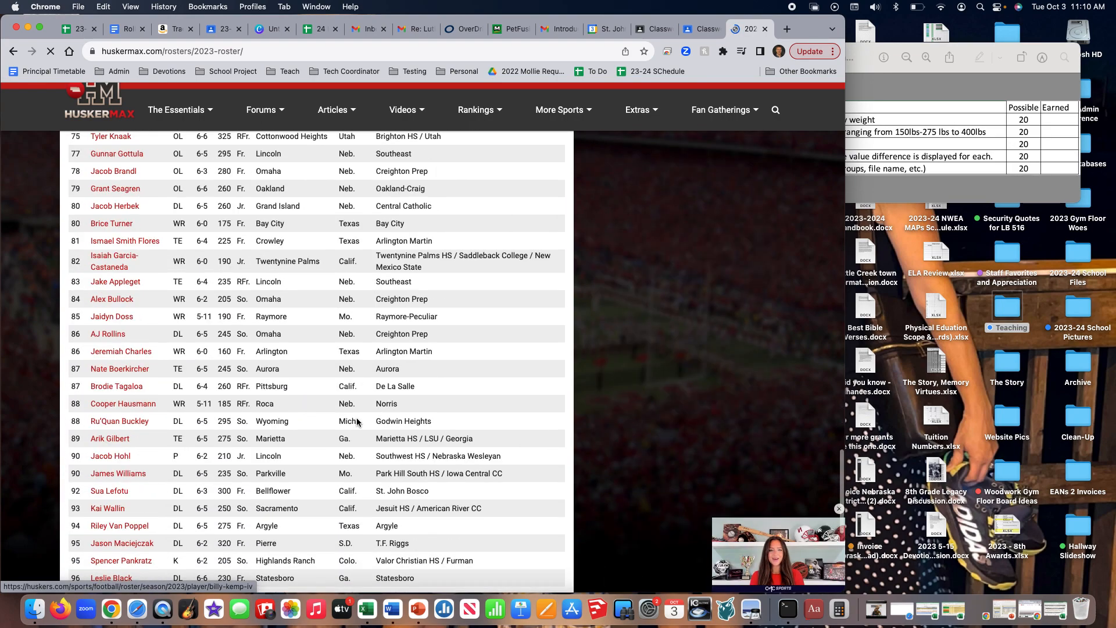
left_click_drag(486, 368, 72, 400)
Return to the Excel workbook and paste the copied roster into the 2023 sheet starting at cell A1
key("ctrl+Right")
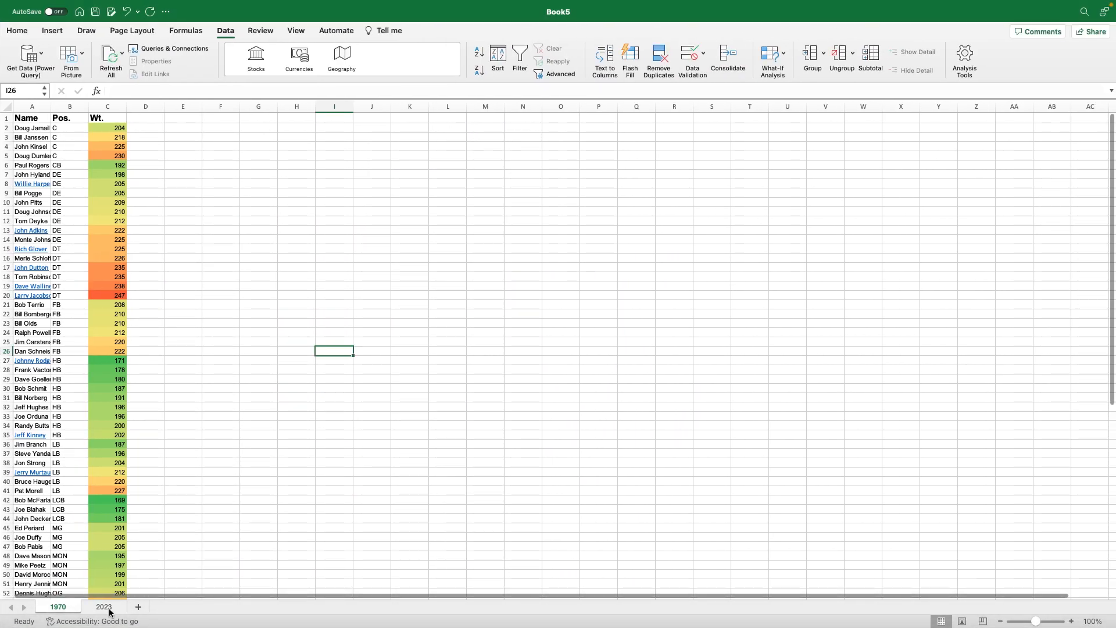
left_click(103, 607)
left_click(40, 119)
key("super+v")
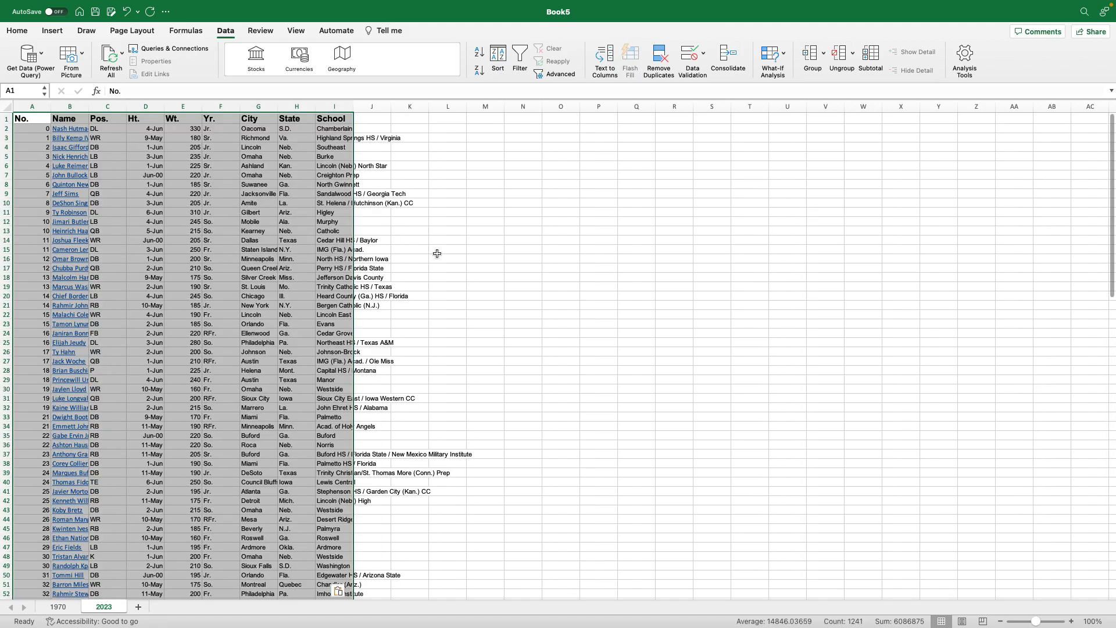
left_click(436, 252)
Delete the No., Ht., Yr., City, State and School columns from the 2023 sheet
left_click(35, 107)
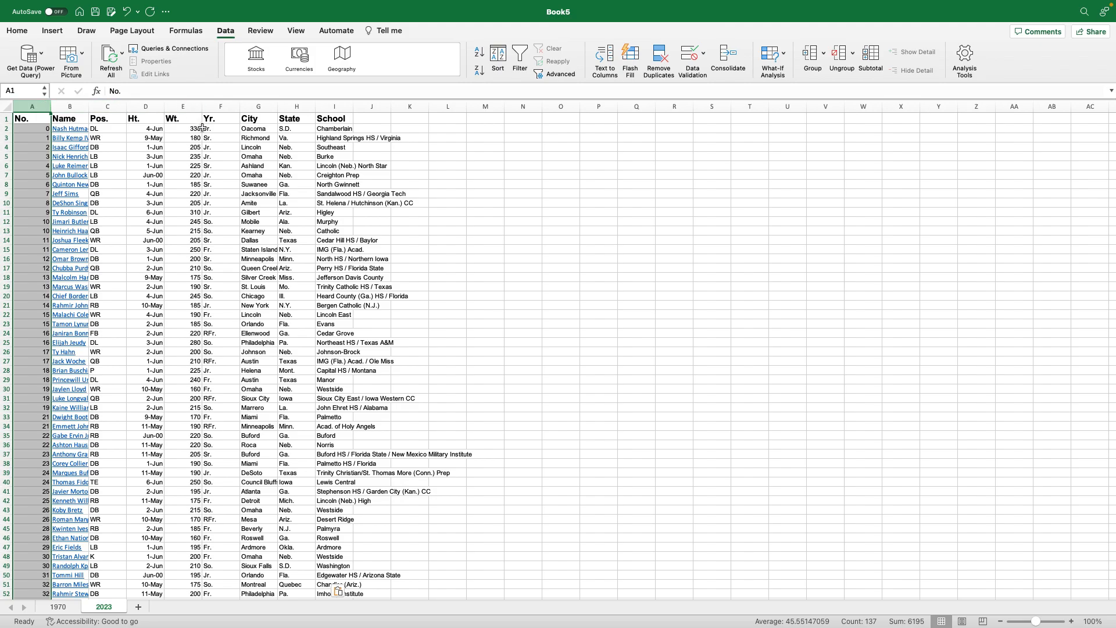
left_click(153, 105, "super")
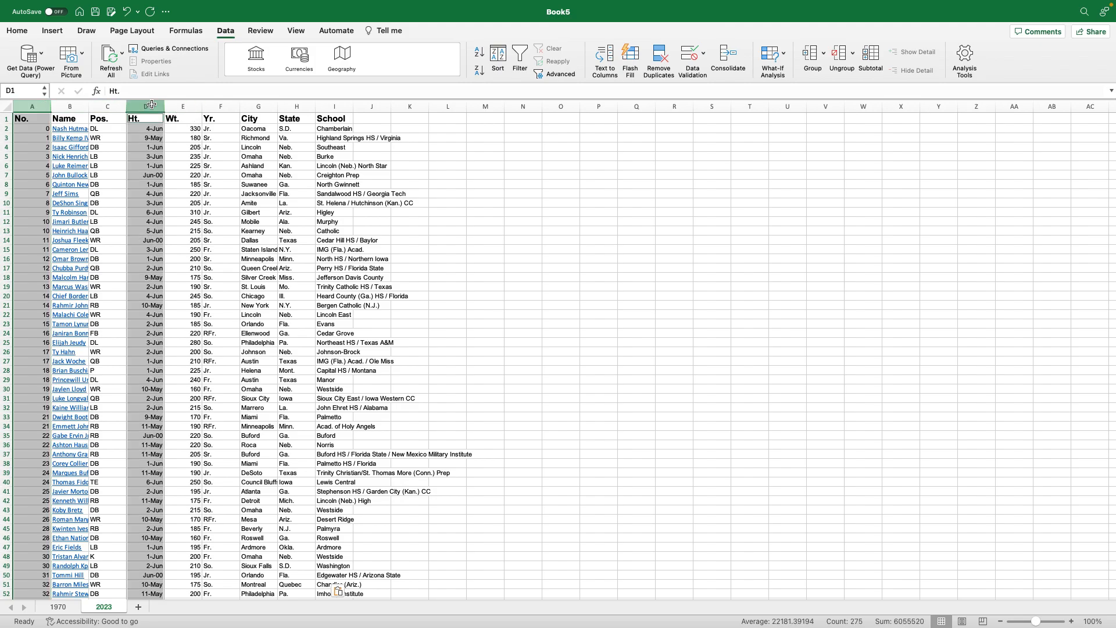
left_click(222, 105, "super")
left_click(258, 105, "super")
left_click(296, 105, "super")
left_click(334, 105, "super")
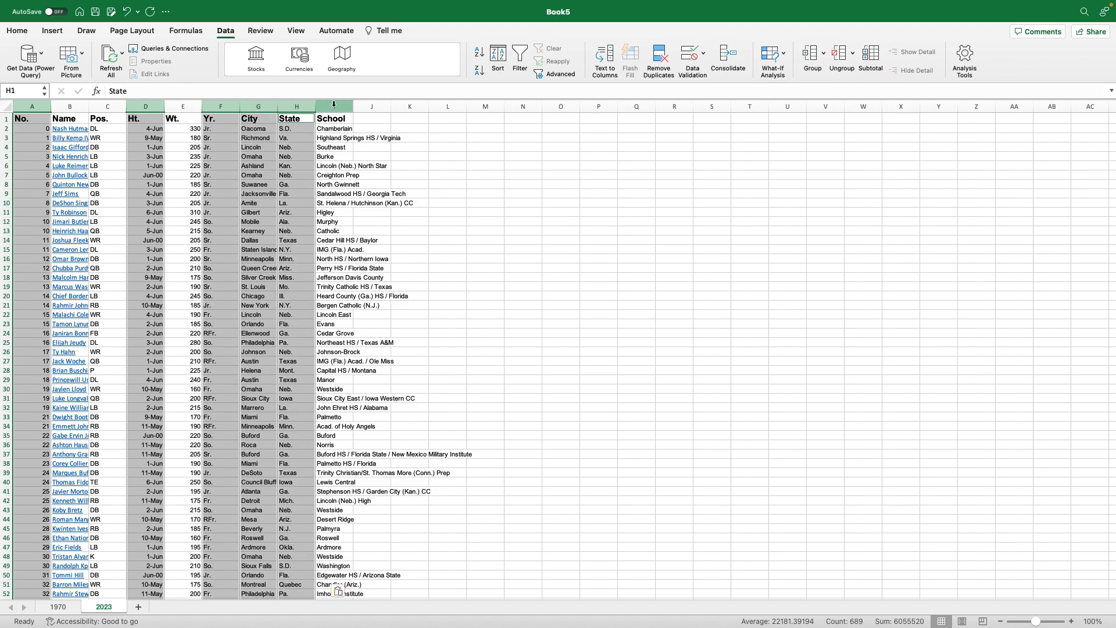
right_click(334, 104)
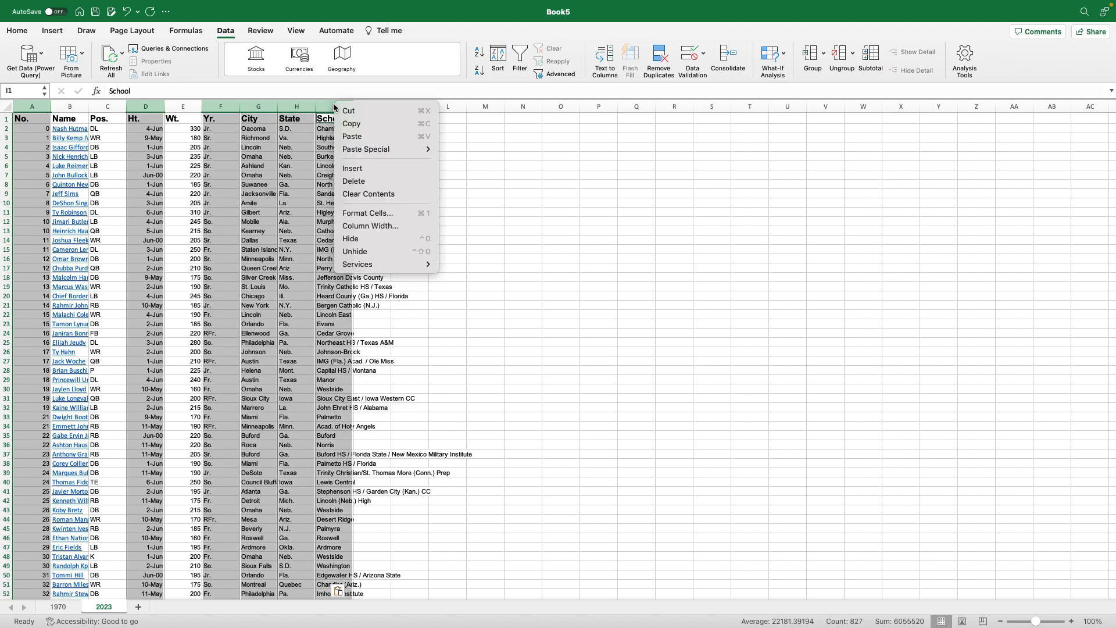
left_click(362, 181)
Fit the Name column's width to its contents and narrow the Pos. column on the 2023 sheet
left_click(447, 249)
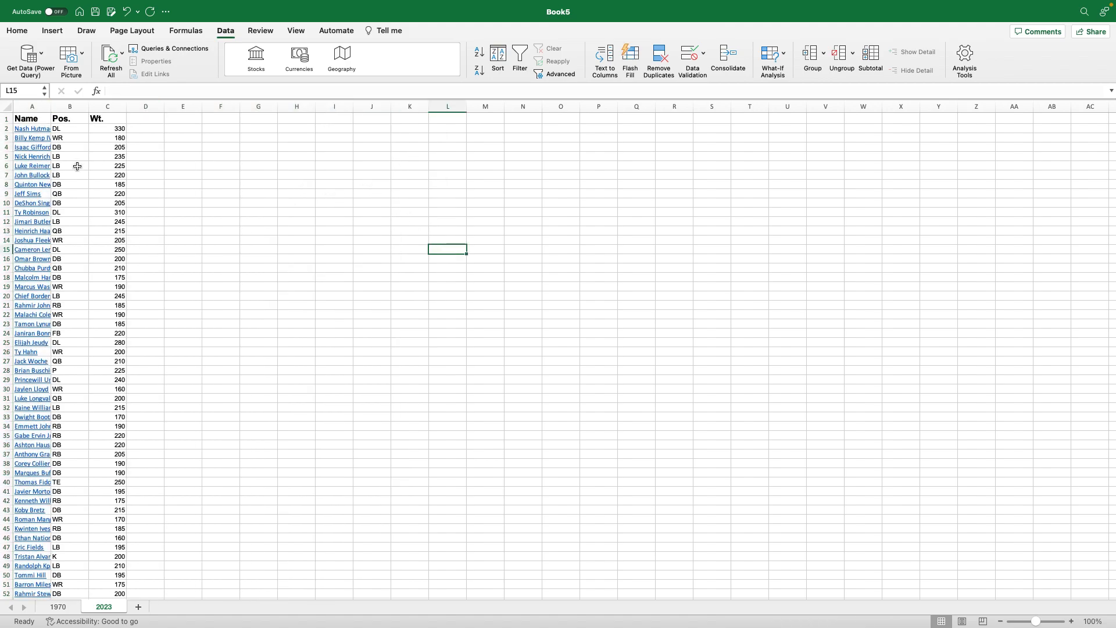
double_click(51, 106)
left_click_drag(123, 105, 109, 104)
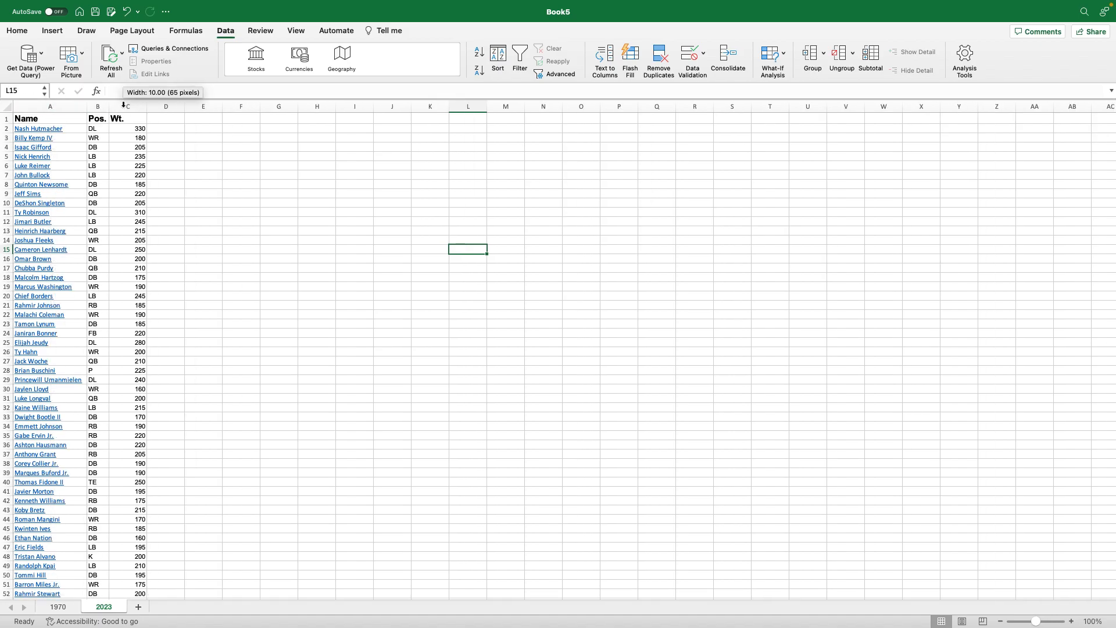
Sort the 2023 players in A2:C138 by Pos. from A to Z, then by Wt. from smallest to largest
left_click_drag(123, 129, 40, 289)
mouse_move(227, 3)
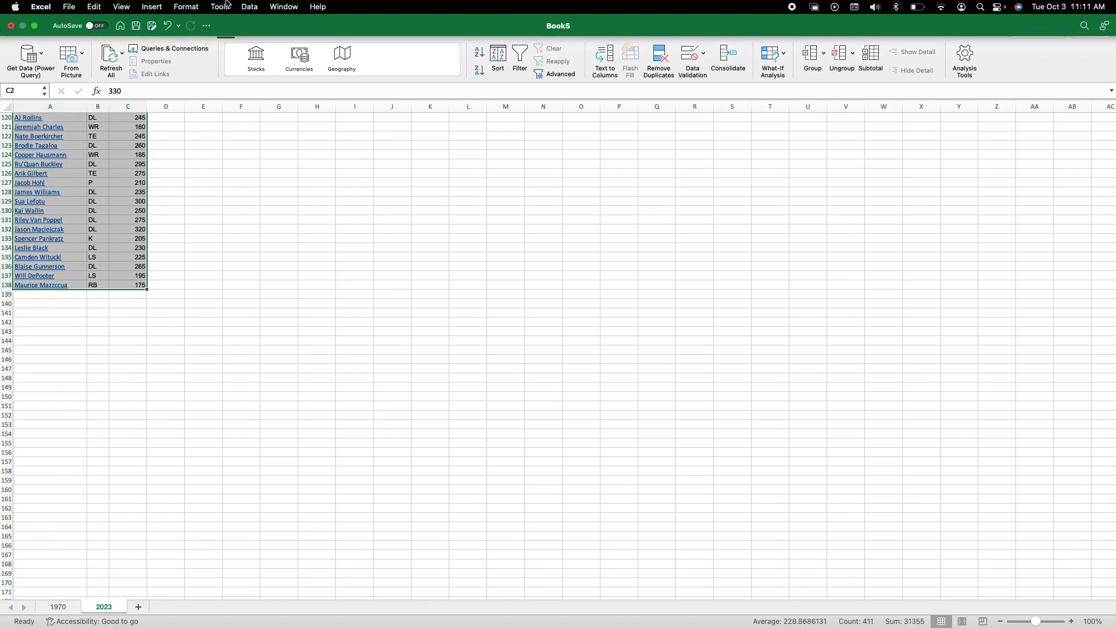
left_click(249, 6)
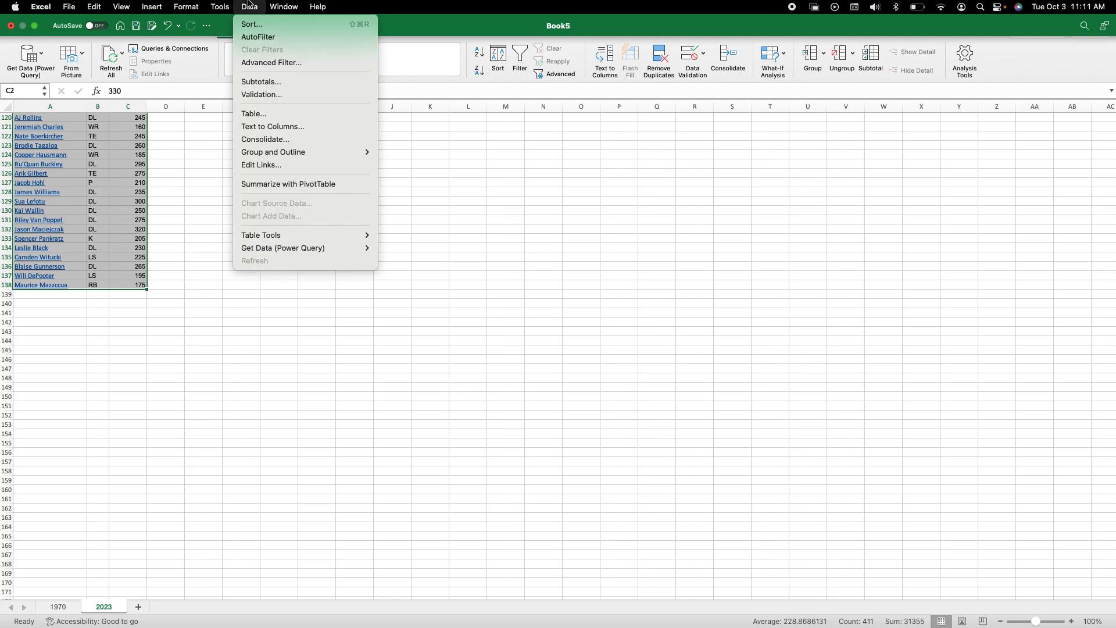
left_click(252, 25)
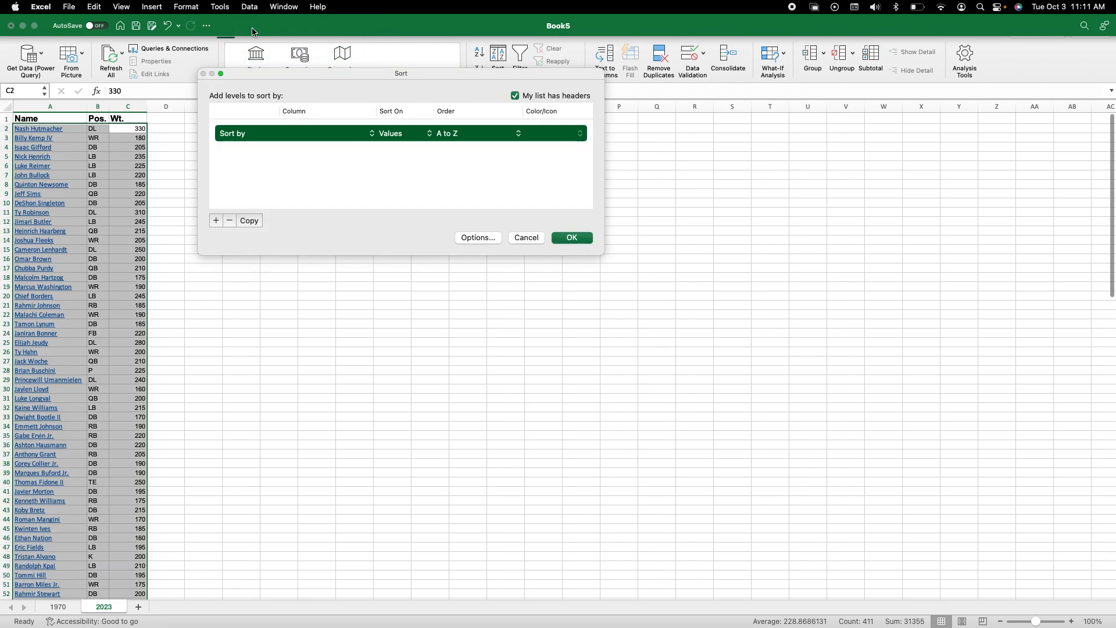
left_click(318, 134)
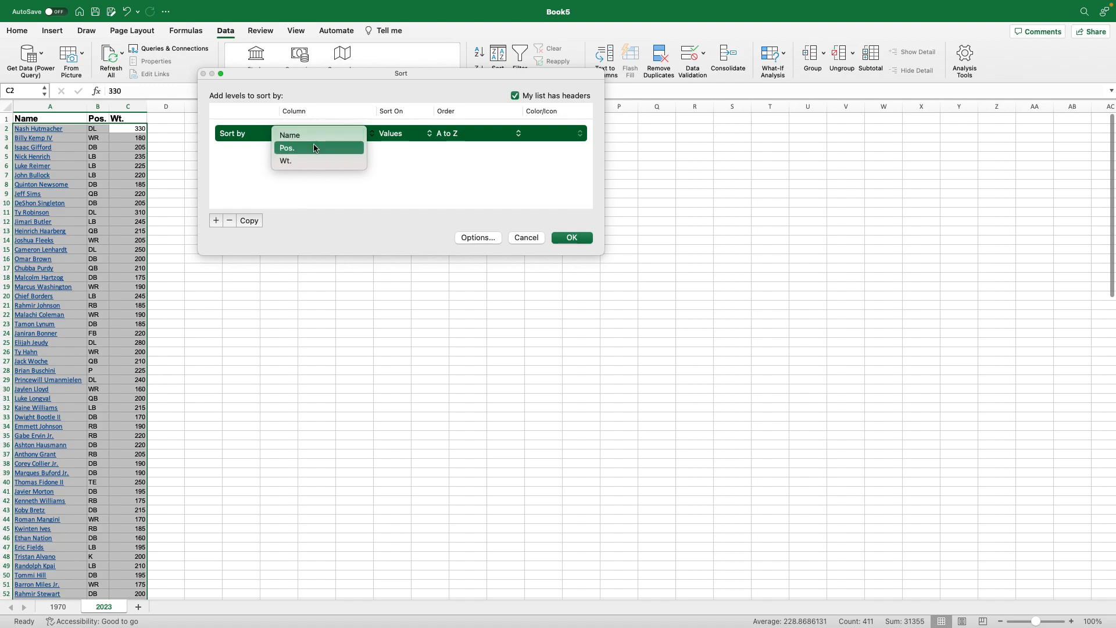
left_click(313, 150)
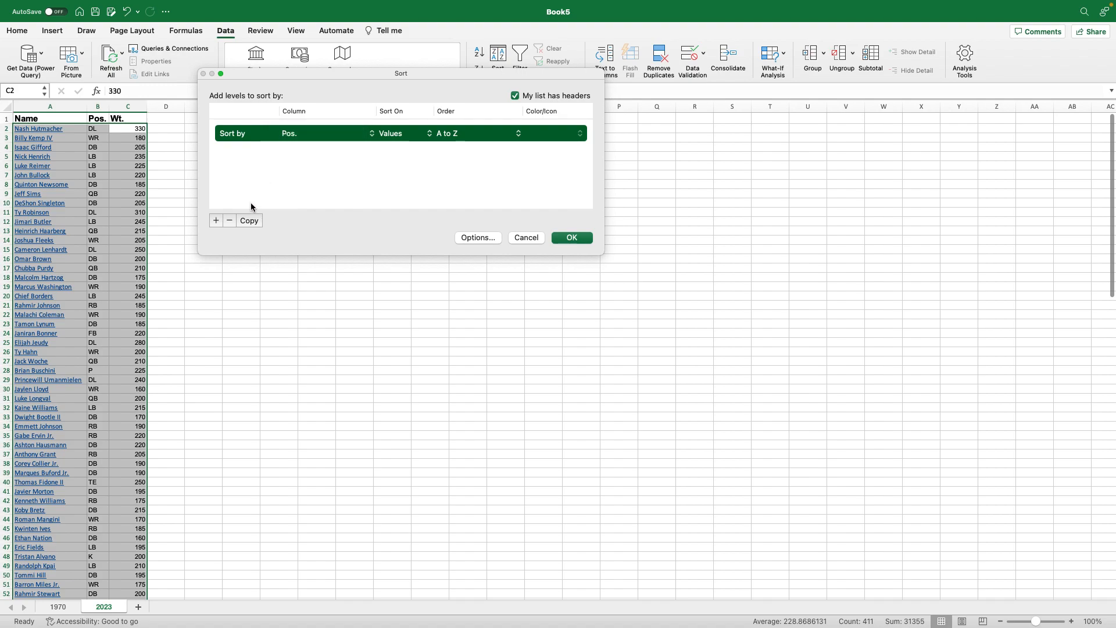
left_click(217, 222)
left_click(288, 154)
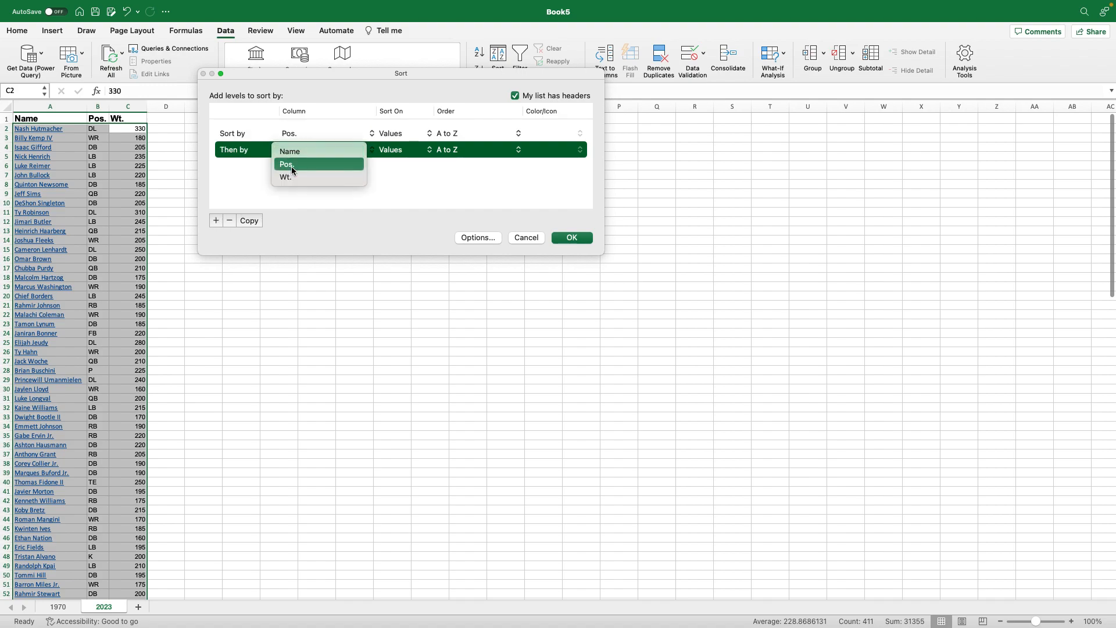
left_click(291, 176)
left_click(569, 238)
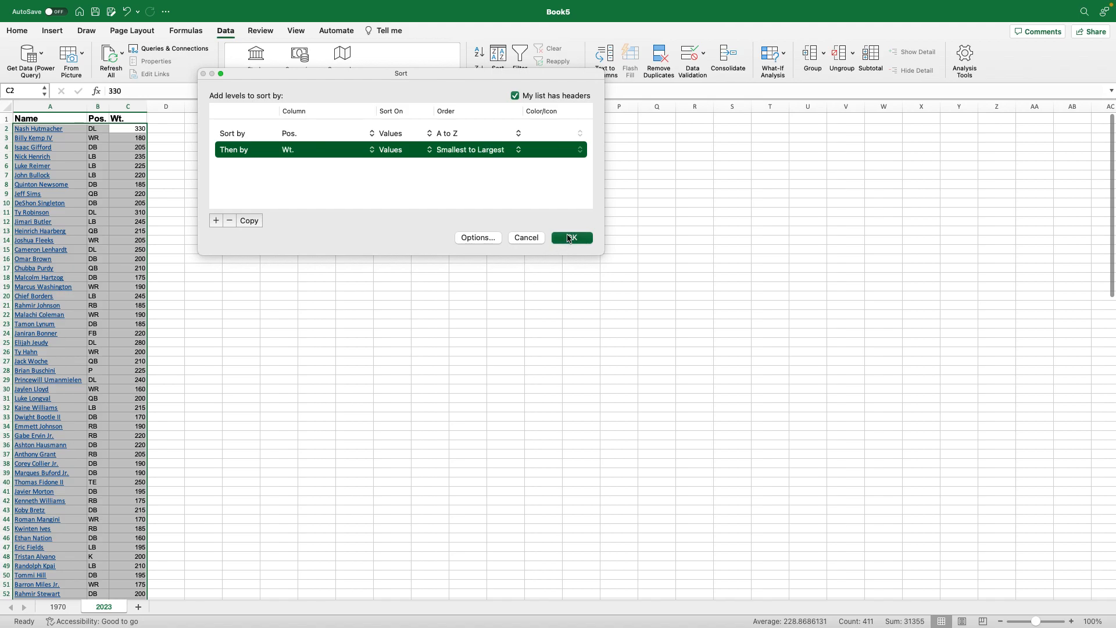
Start a 3-Color Scale conditional formatting rule for the selected 2023 roster with its minimum set to the number 150
mouse_move(246, 4)
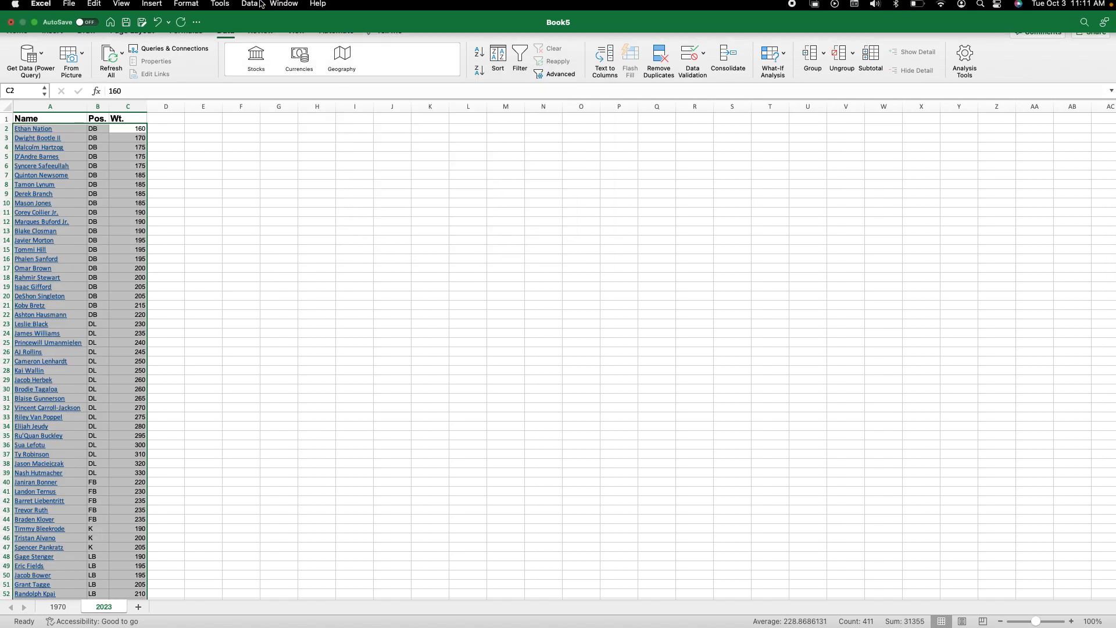
left_click(189, 6)
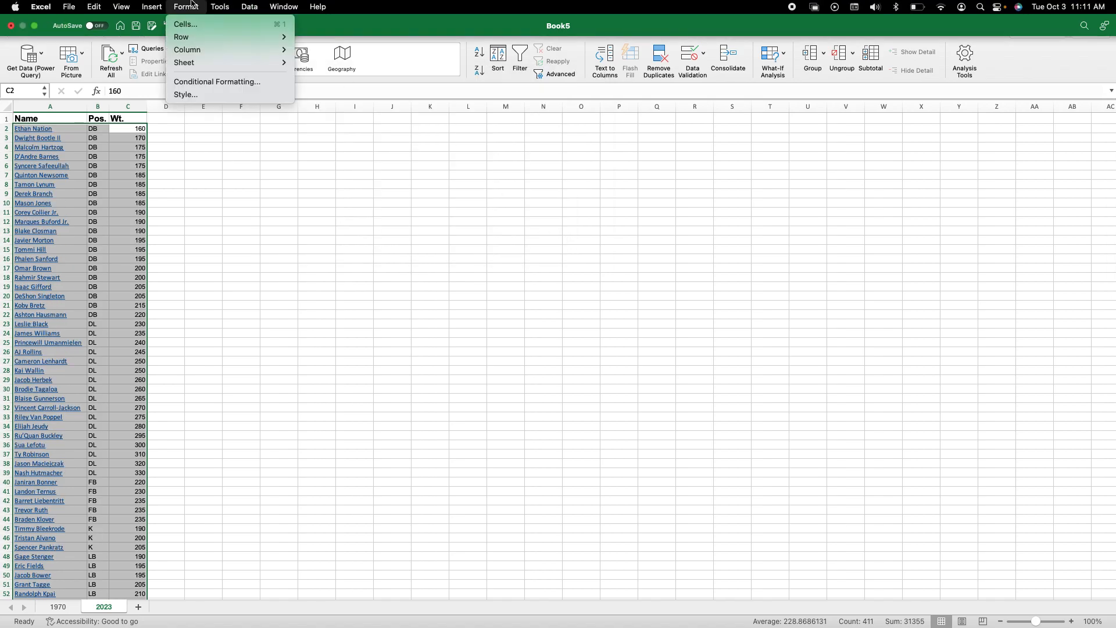
left_click(207, 82)
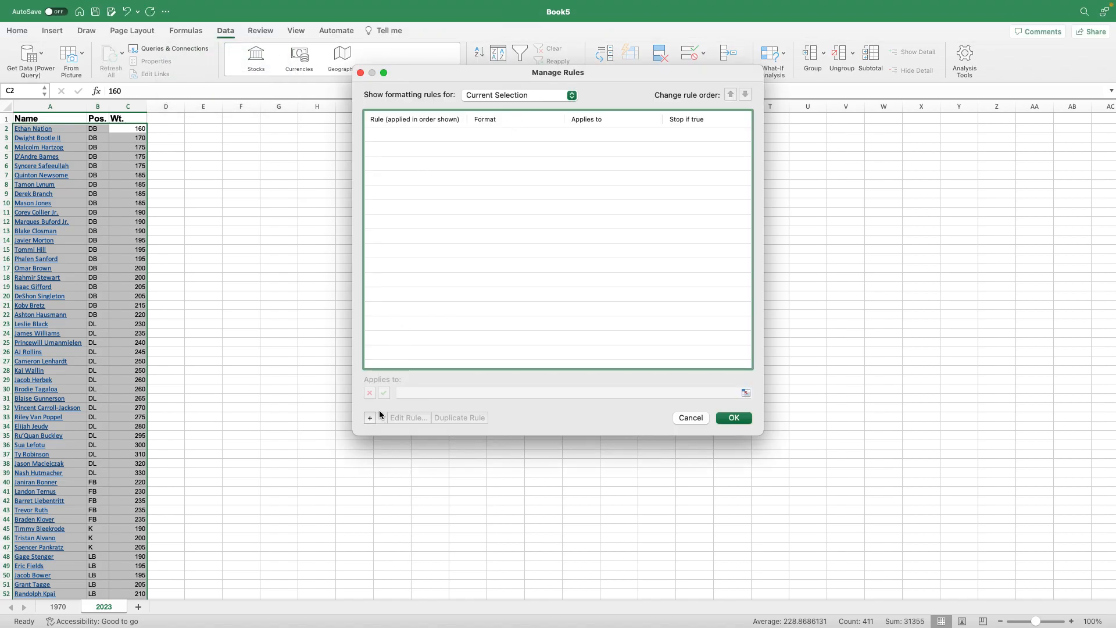
left_click(370, 418)
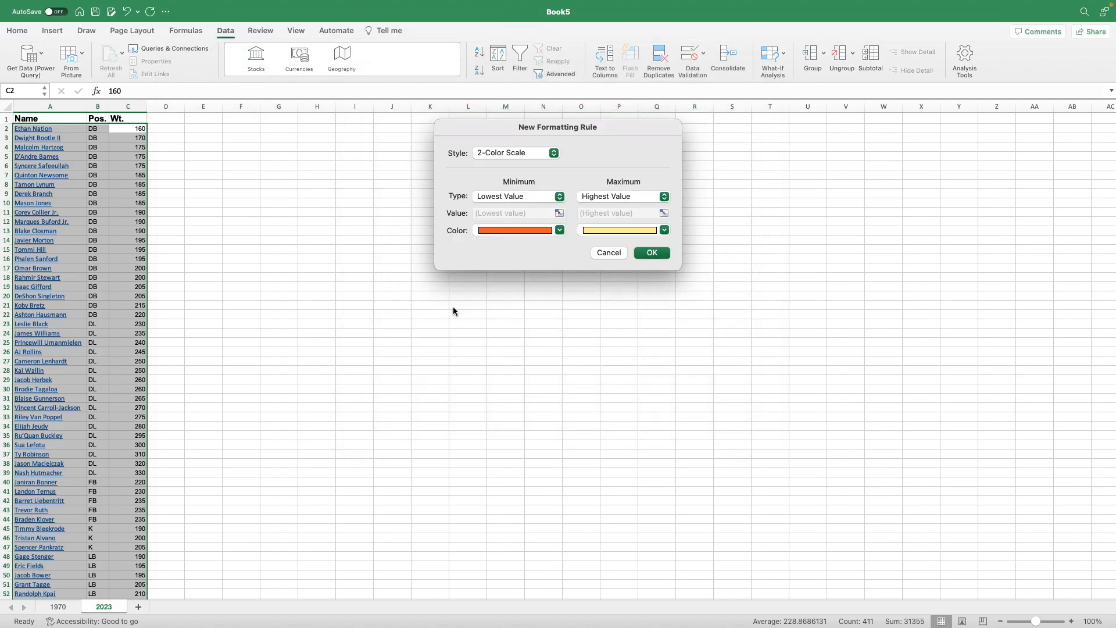
left_click(520, 152)
left_click(520, 161)
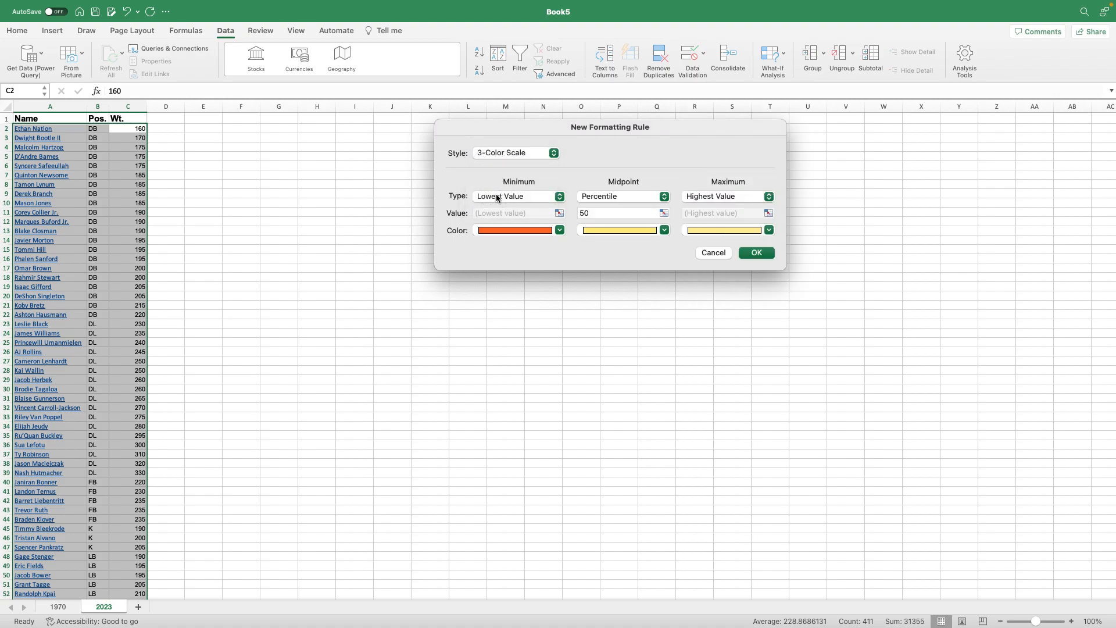
left_click(498, 197)
left_click(508, 208)
left_click(514, 211)
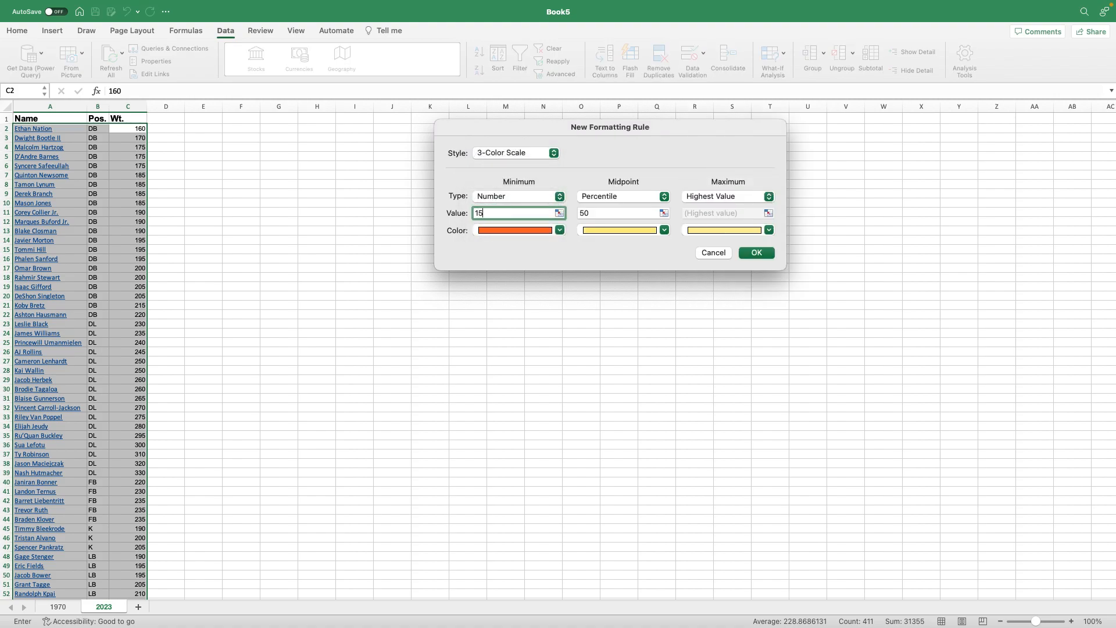
Set the 2023 color scale's midpoint to the number 215 and its maximum to the number 300
left_click(632, 196)
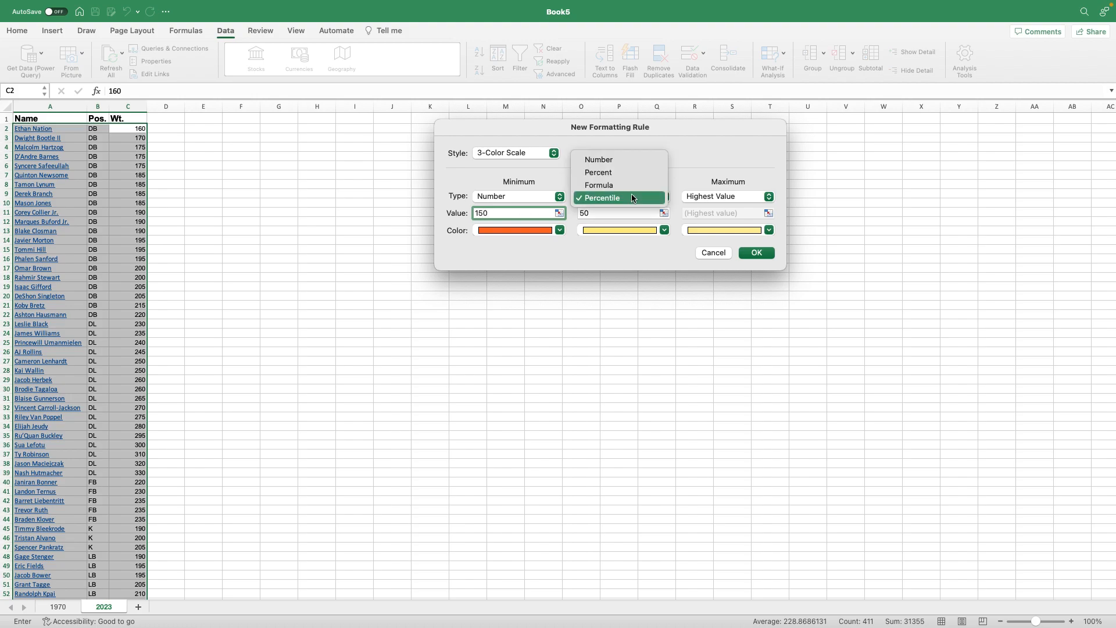
left_click(605, 158)
left_click(598, 212)
key("BackSpace")
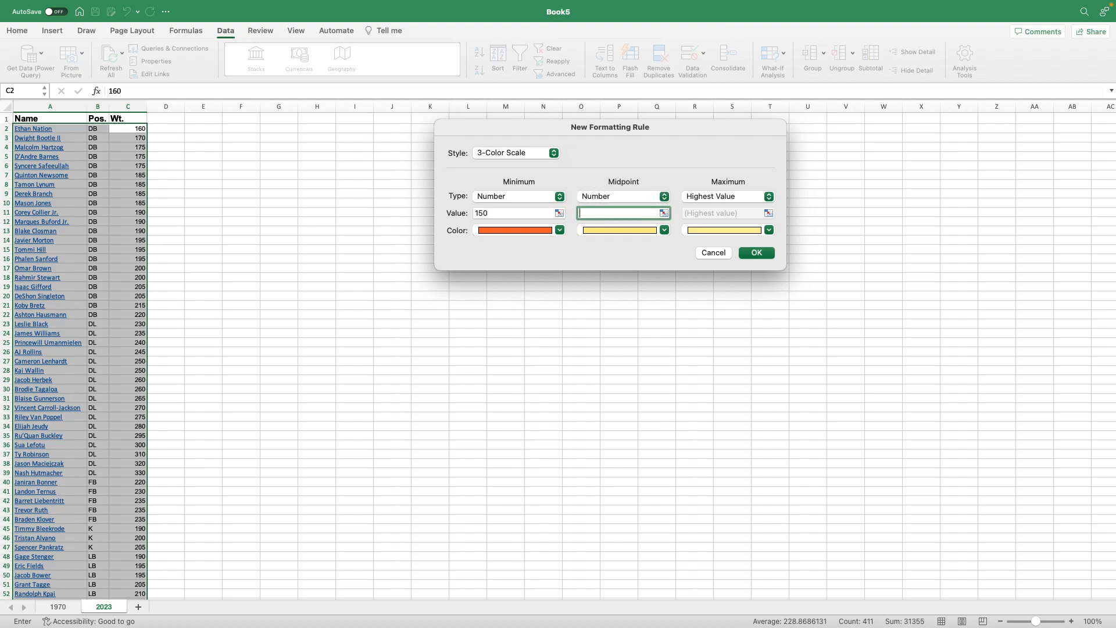
left_click(705, 196)
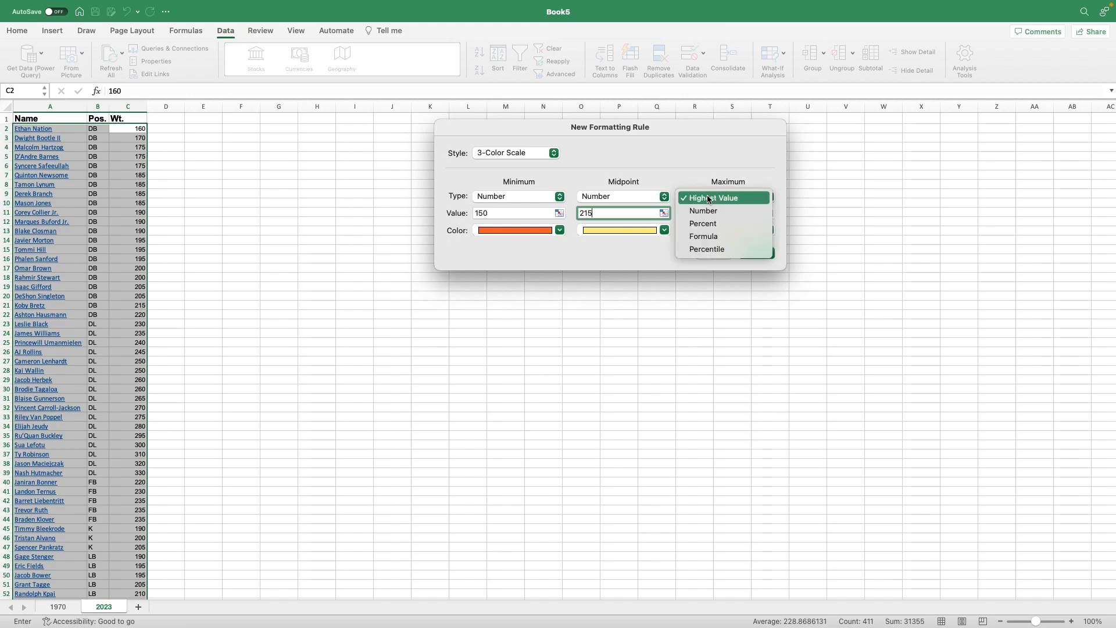
left_click(706, 210)
left_click(701, 214)
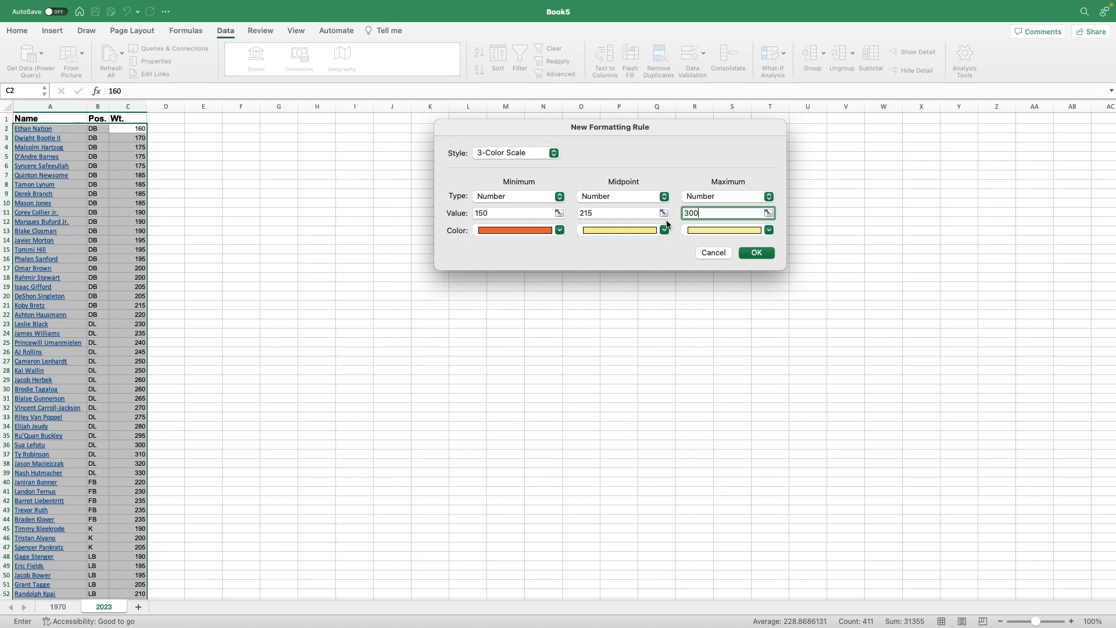
Color the 2023 scale's maximum red and its minimum green, and confirm the new formatting rule
left_click(701, 232)
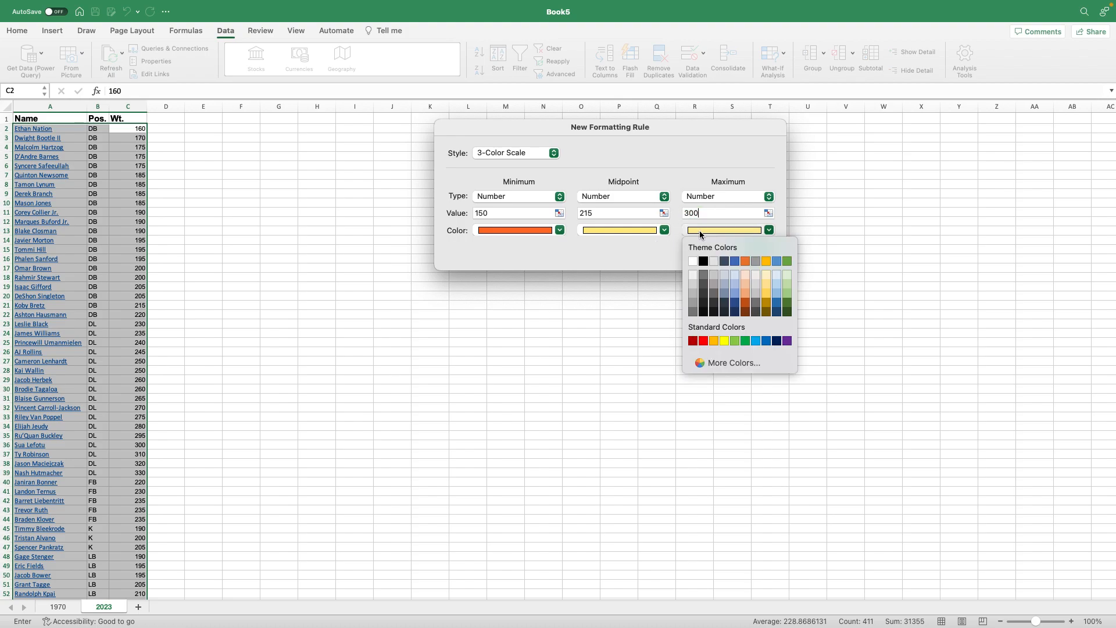
left_click(704, 341)
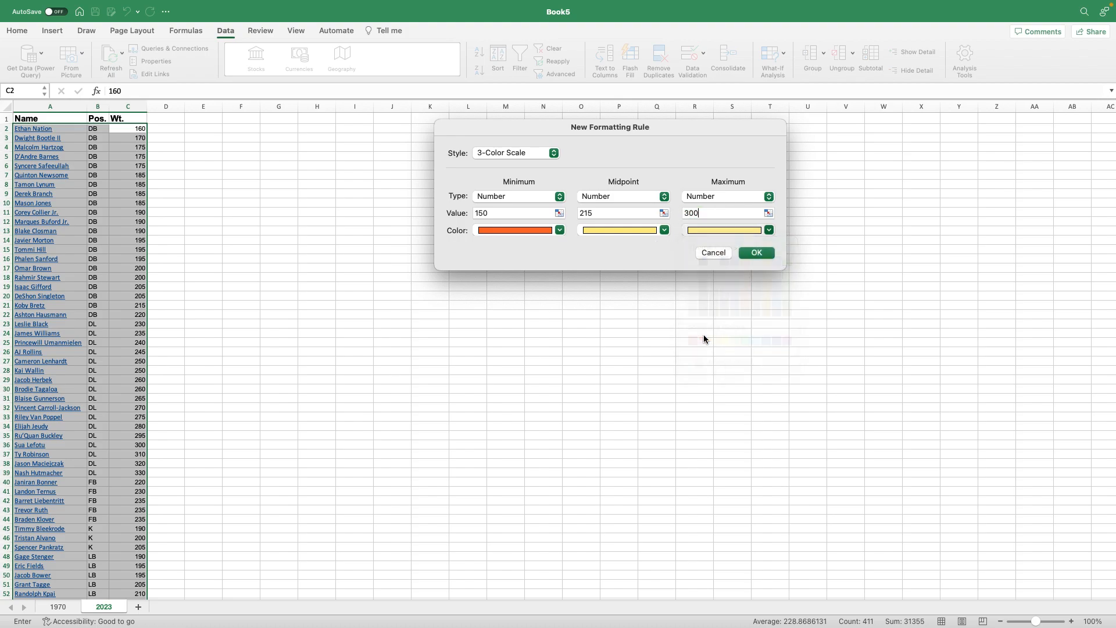
left_click(645, 230)
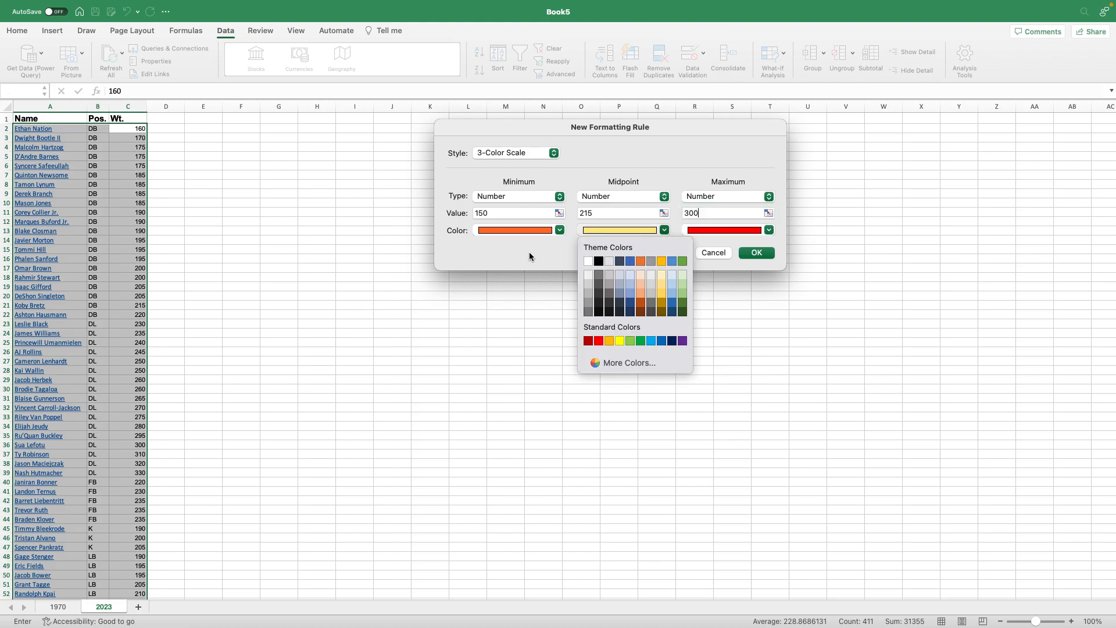
left_click(531, 229)
left_click(531, 229)
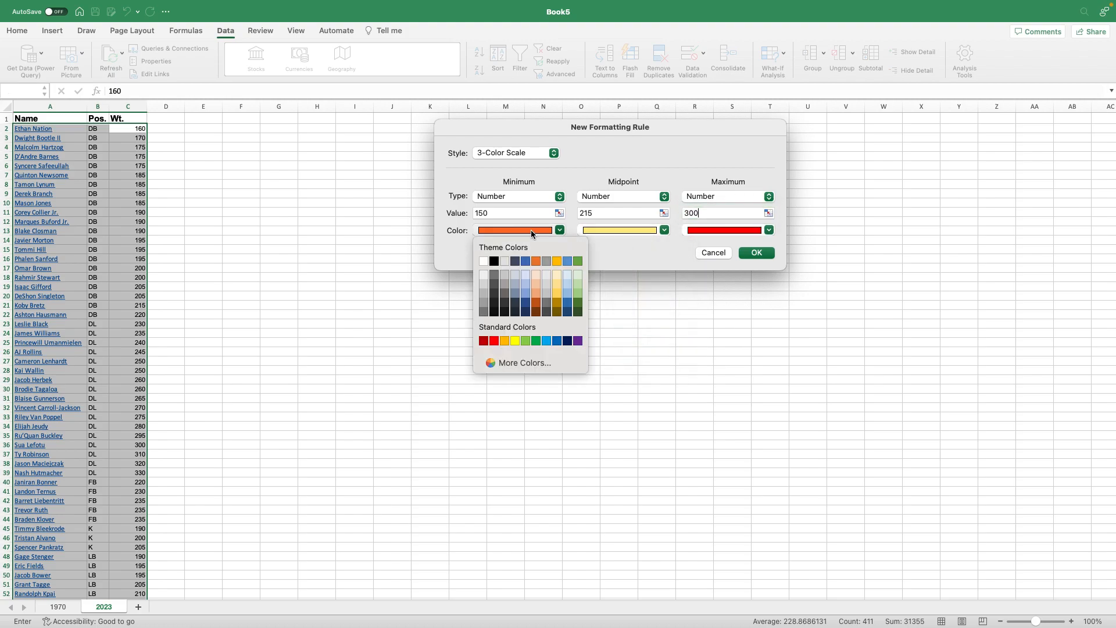
left_click(536, 340)
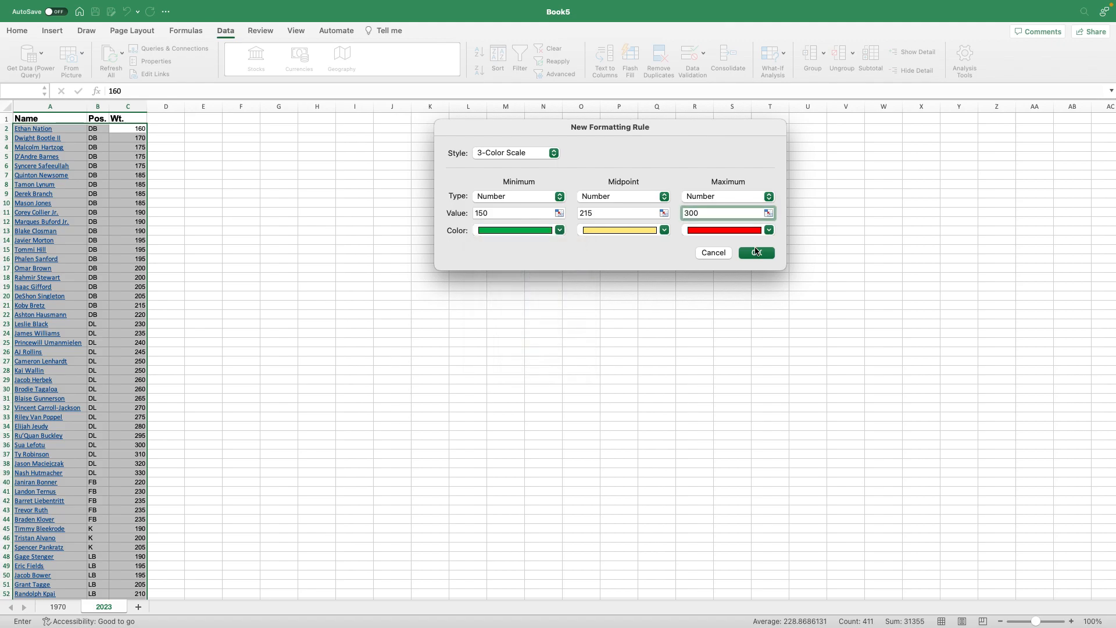
left_click(755, 255)
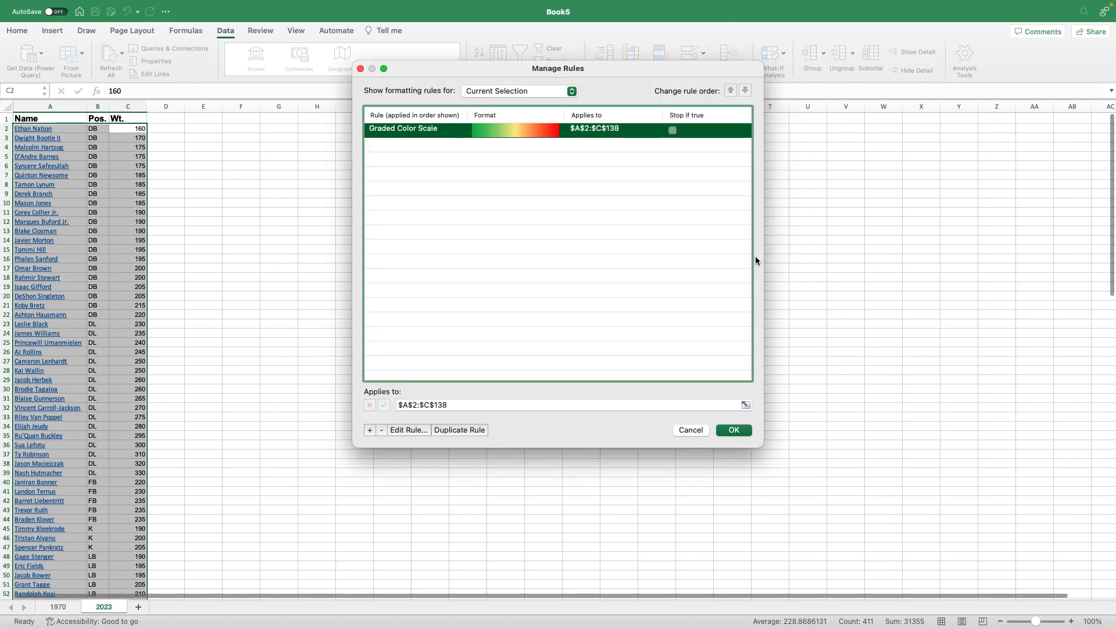
Apply the new color-scale rule to the 2023 roster in A2:C138 and clear the selection
left_click(734, 430)
left_click(364, 370)
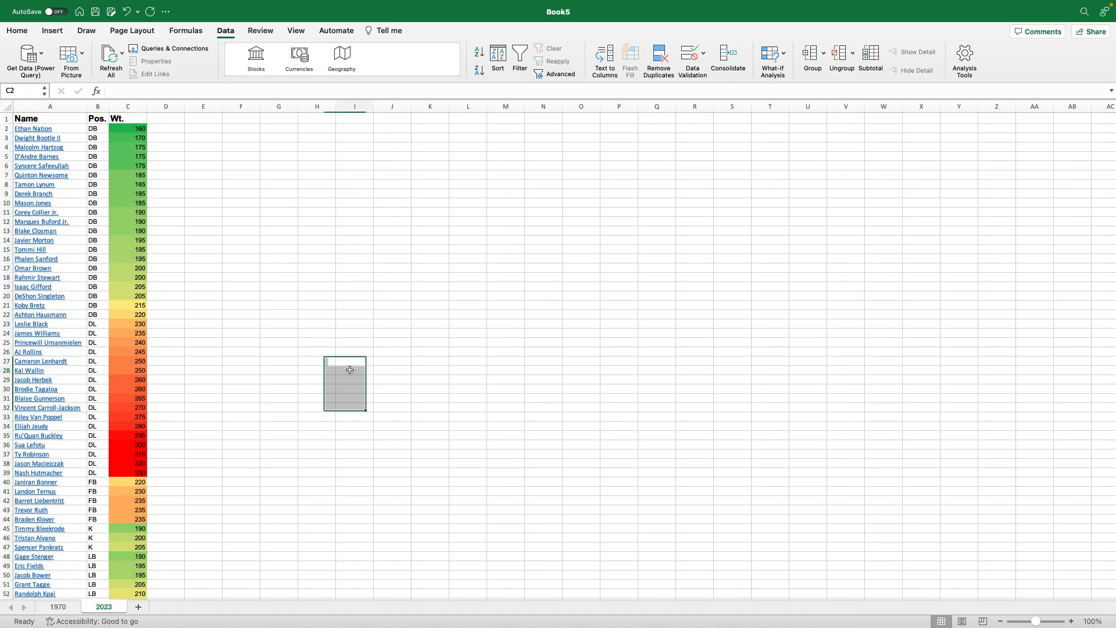
Edit the 1970 sheet's color-scale rule so its maximum is the number 300, and apply the change
left_click(59, 608)
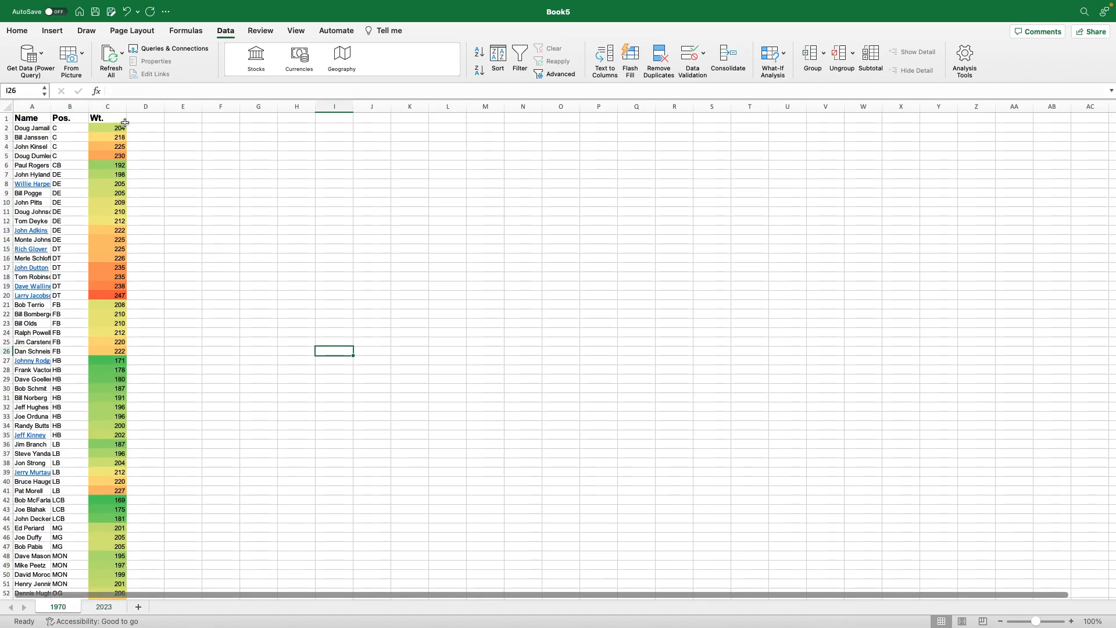
left_click_drag(113, 125, 98, 547)
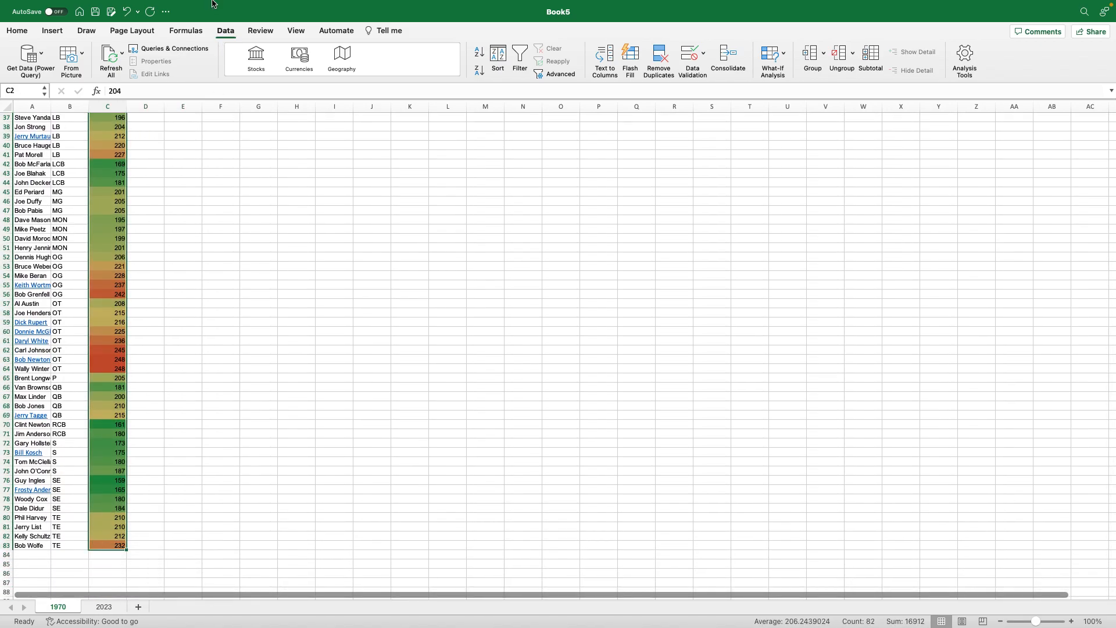
left_click(192, 6)
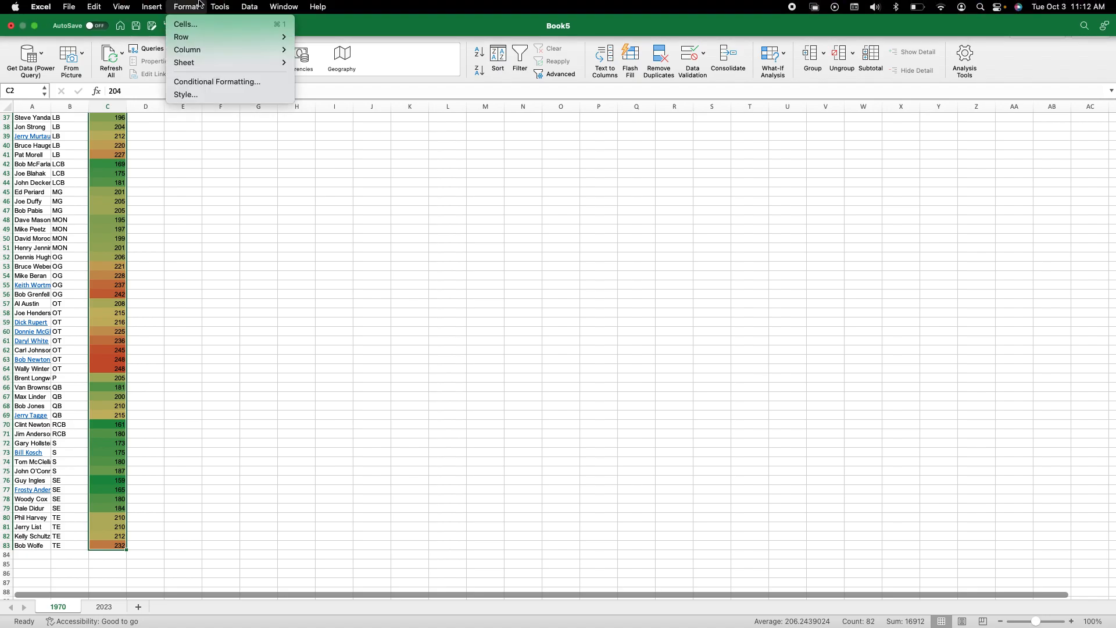
left_click(212, 76)
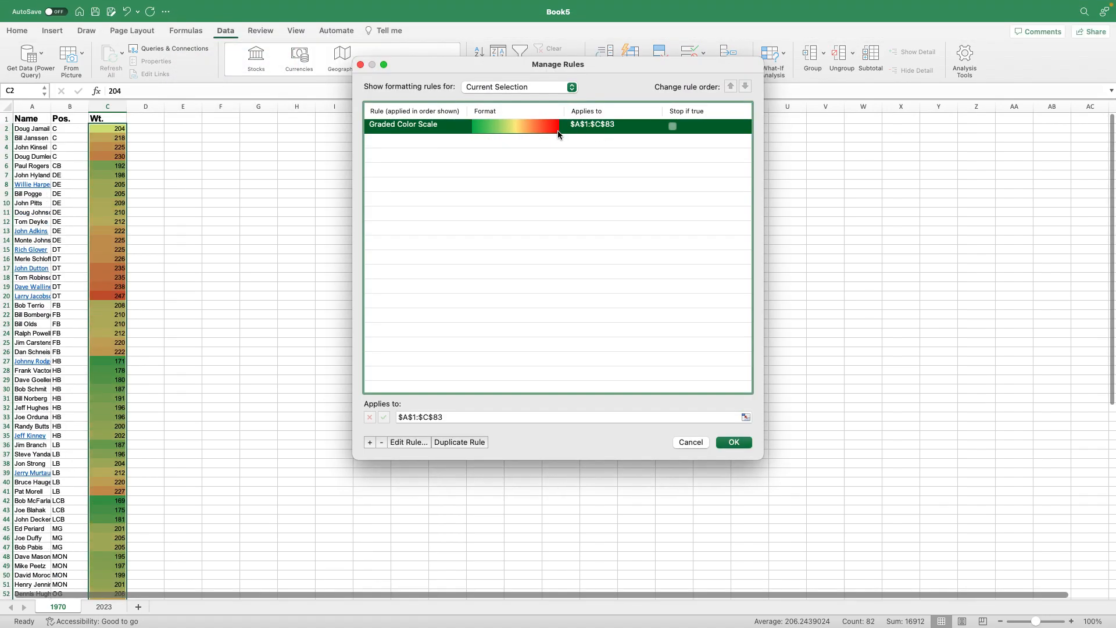
left_click(409, 442)
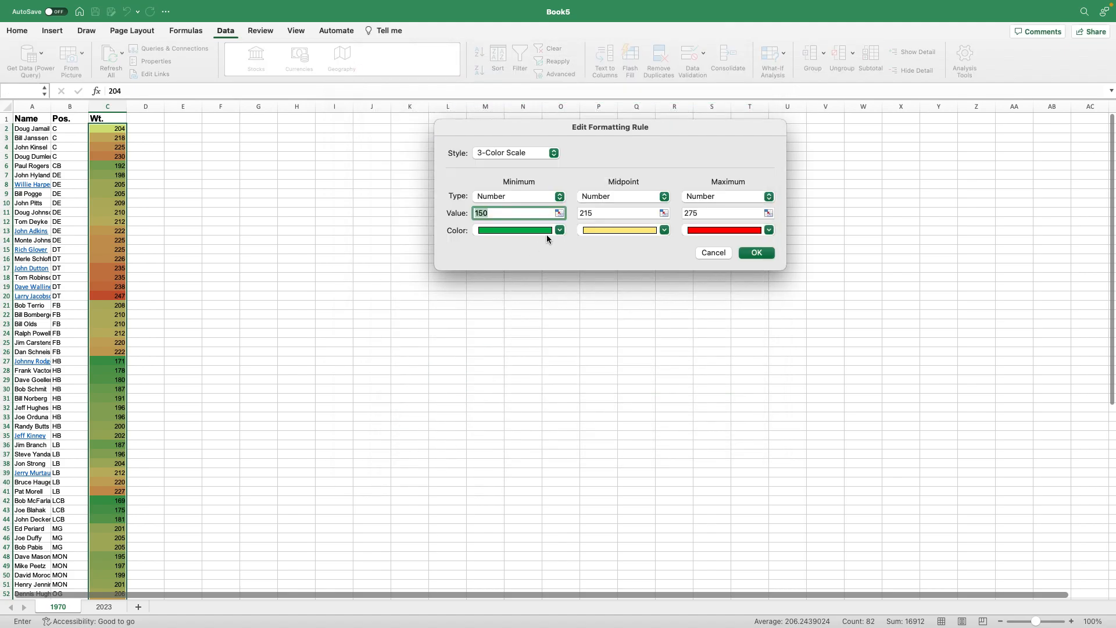
double_click(712, 213)
type("300")
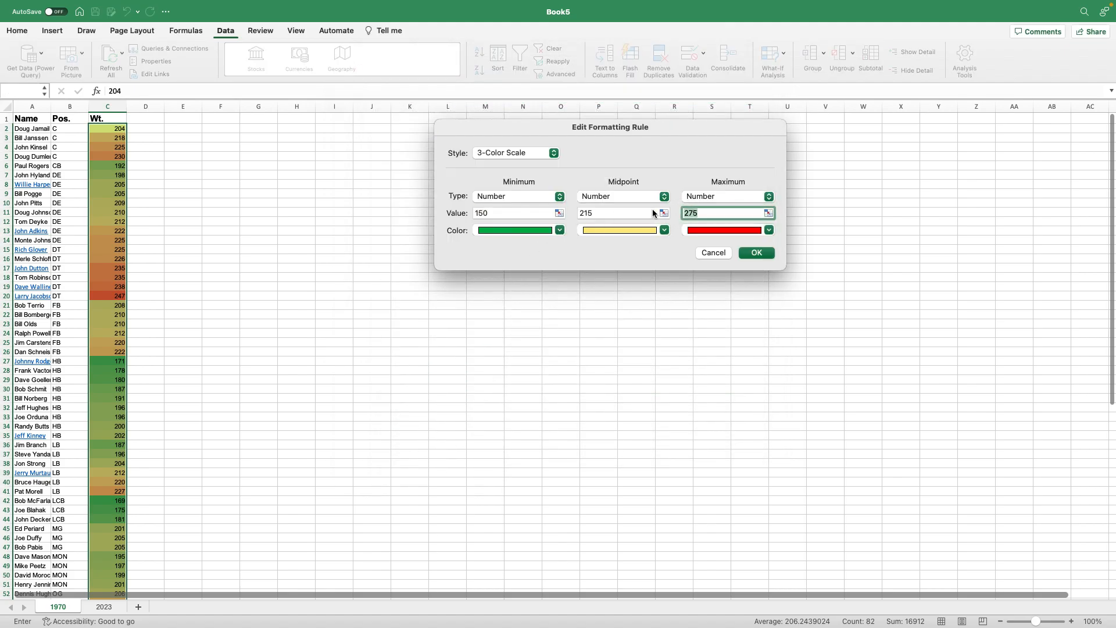
left_click(756, 253)
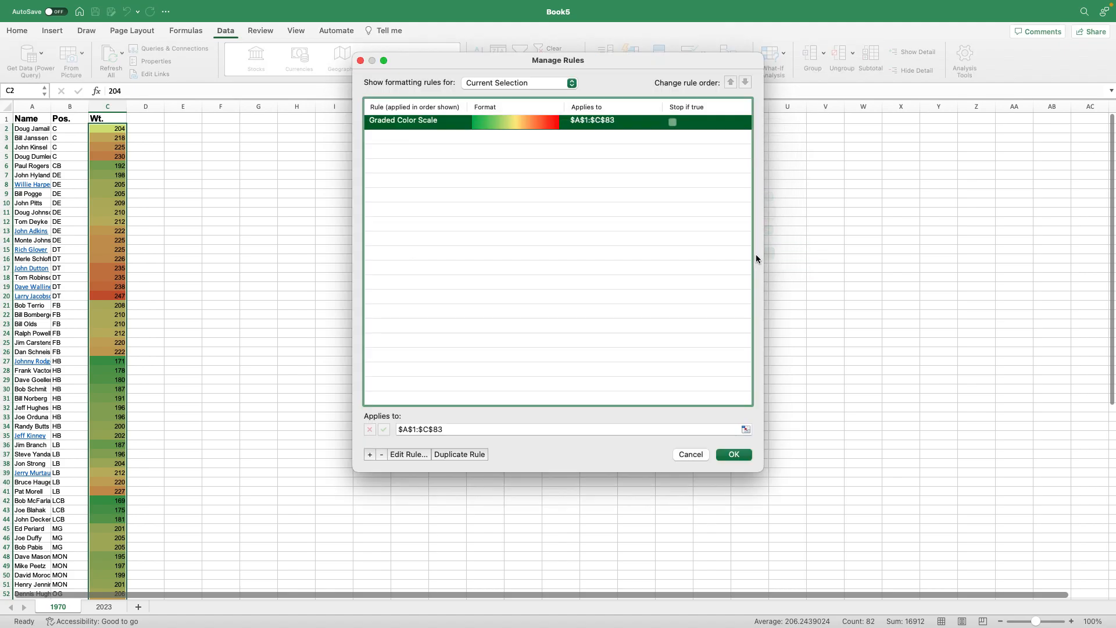
left_click(733, 455)
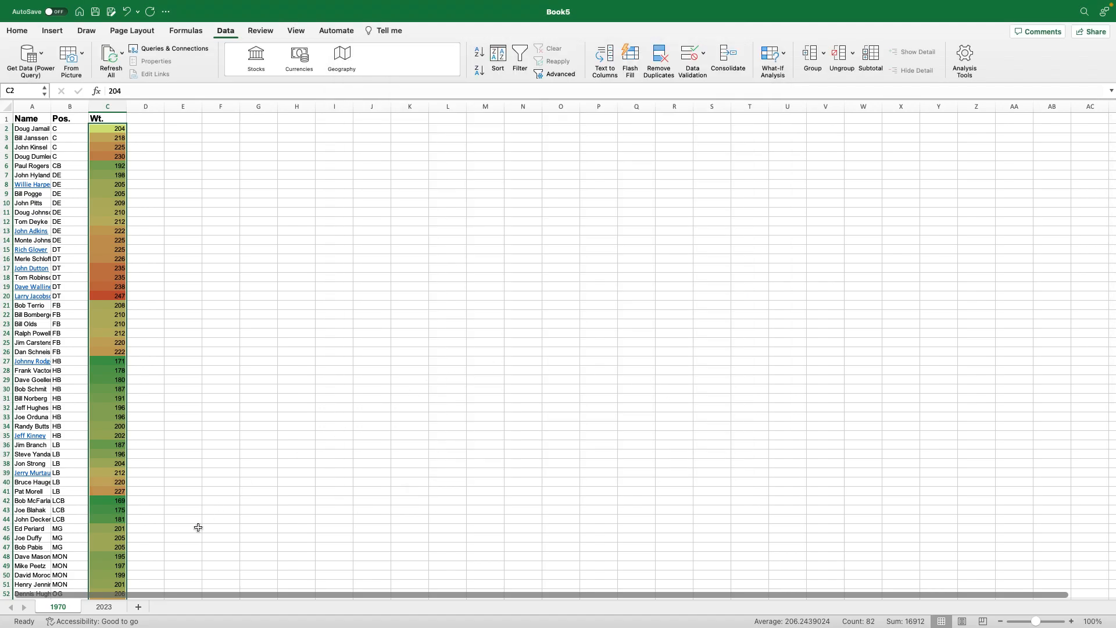
Add a new worksheet after the 2023 sheet and name it Comparative
left_click(103, 607)
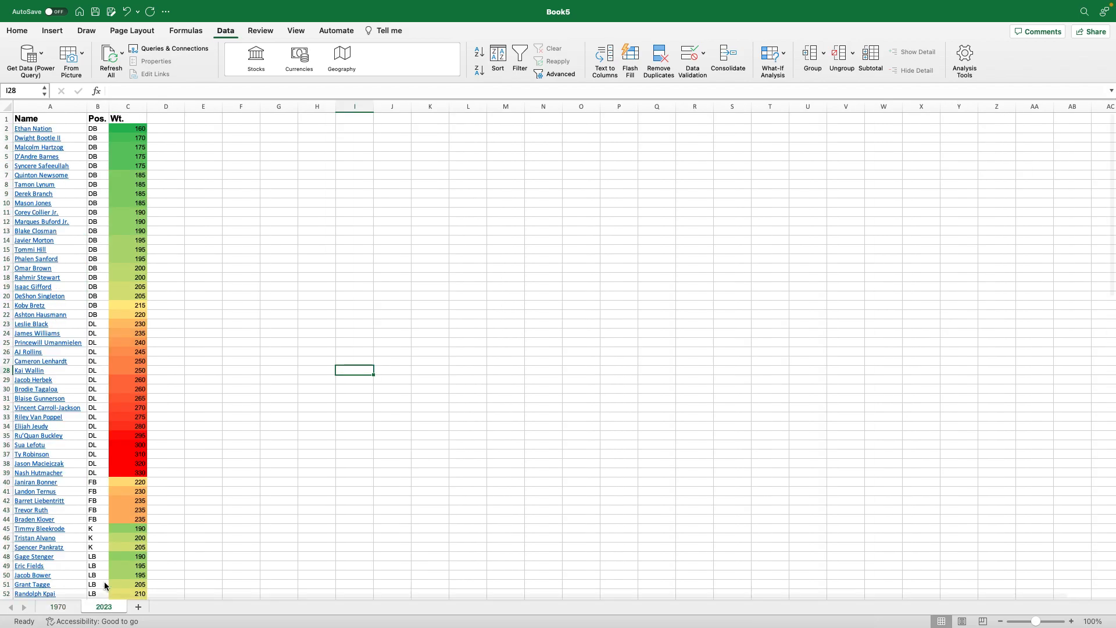
scroll(207, 350, "down", 5)
scroll(208, 349, "down", 12)
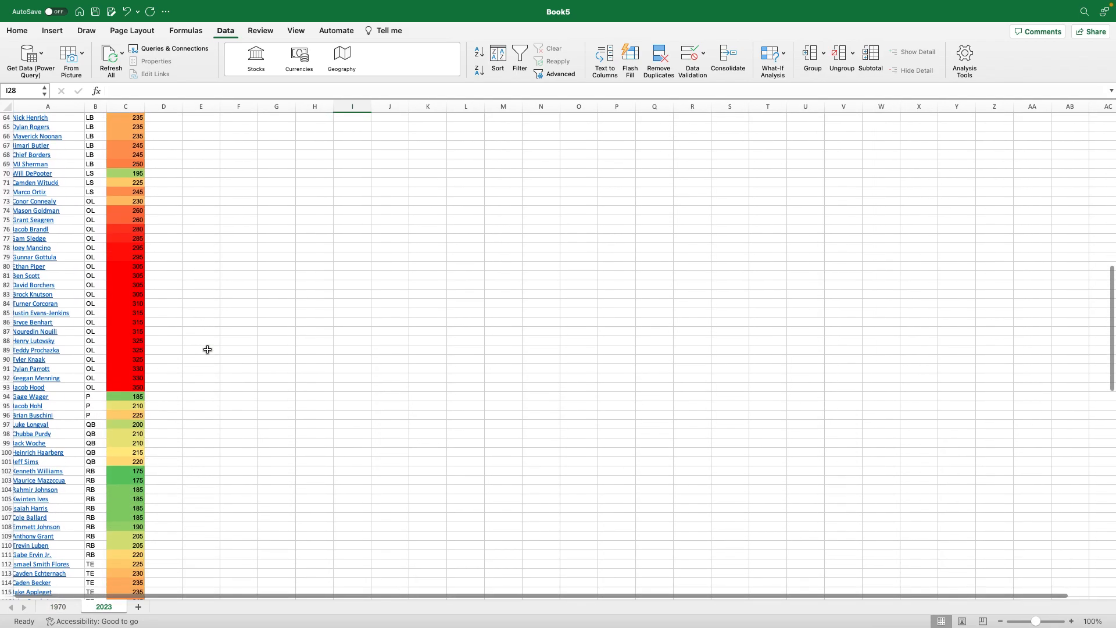
scroll(207, 351, "down", 8)
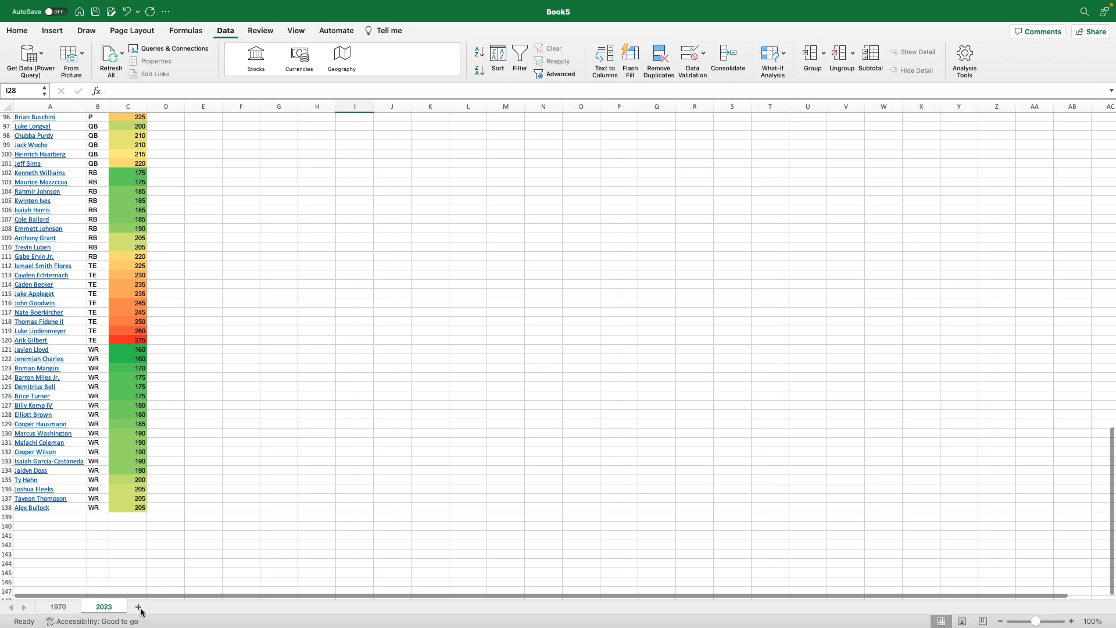
left_click(139, 608)
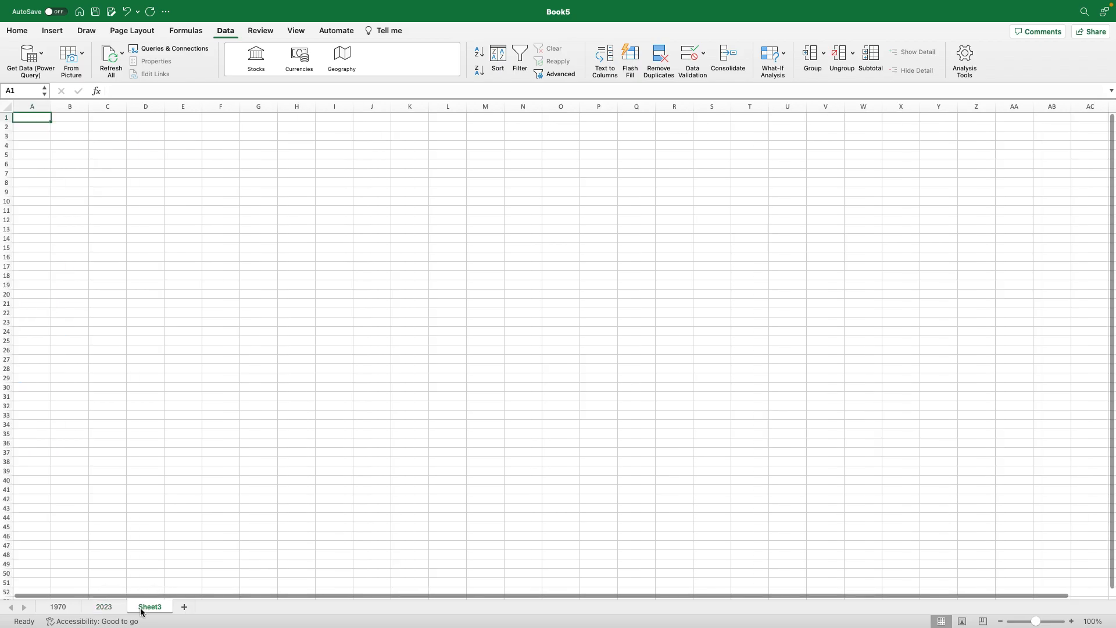
double_click(145, 608)
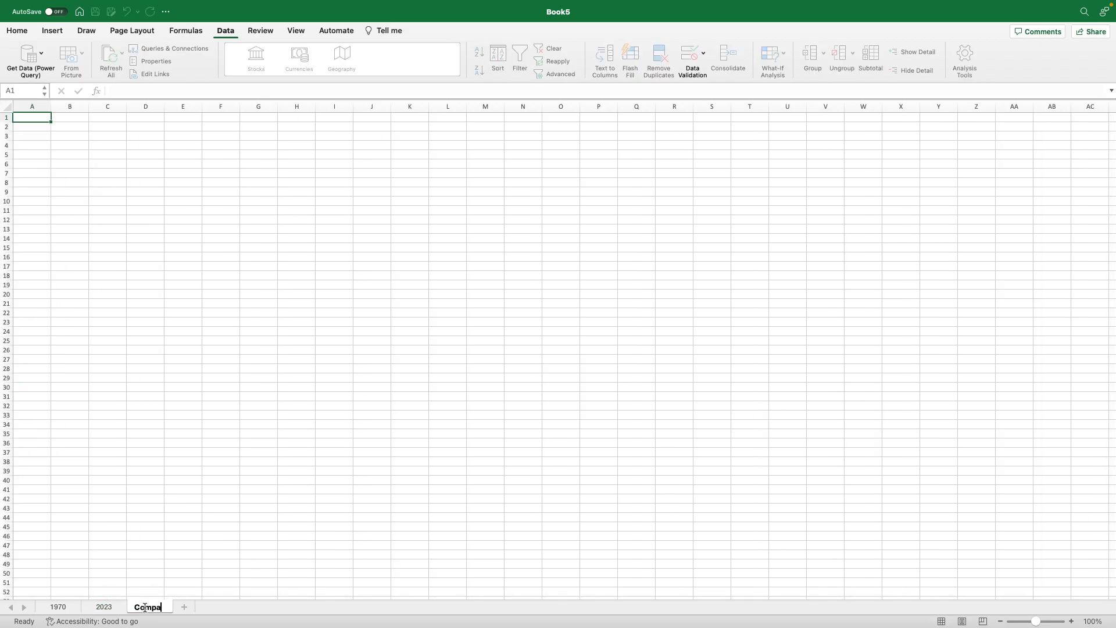
left_click(182, 507)
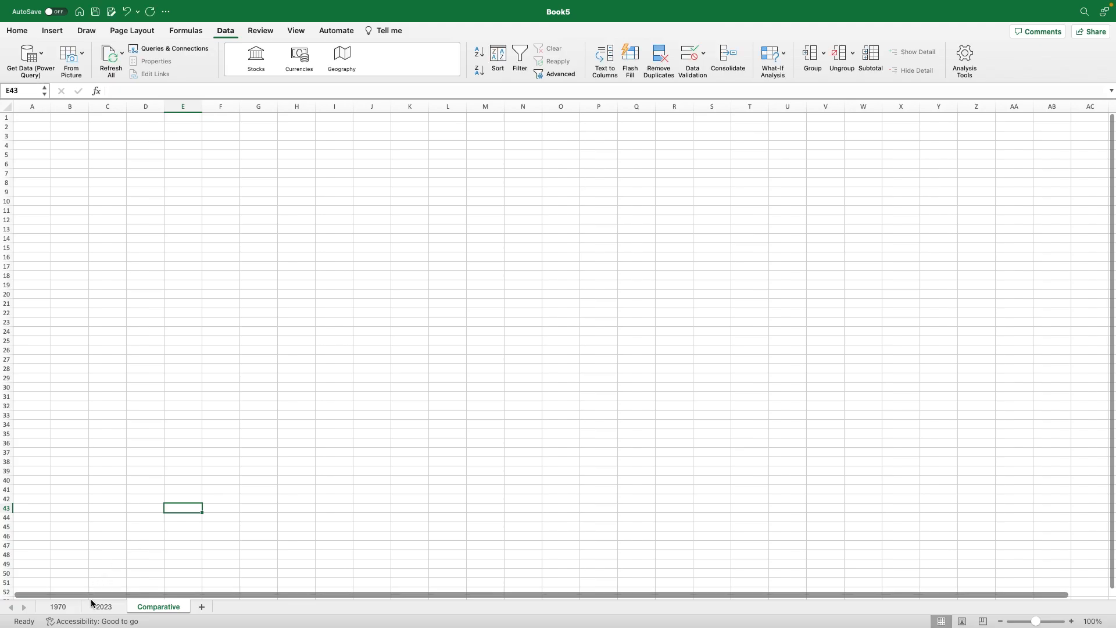
Examine the DB players' weights on the 2023 sheet and the CB row on the 1970 sheet
left_click(104, 607)
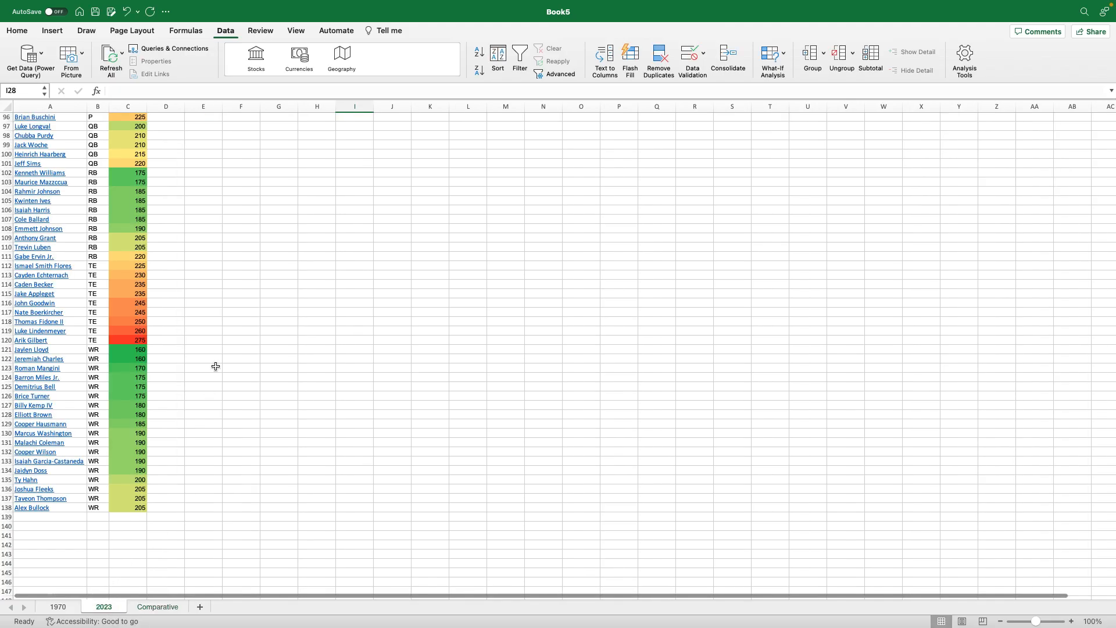
scroll(215, 367, "down", 5)
scroll(216, 366, "up", 15)
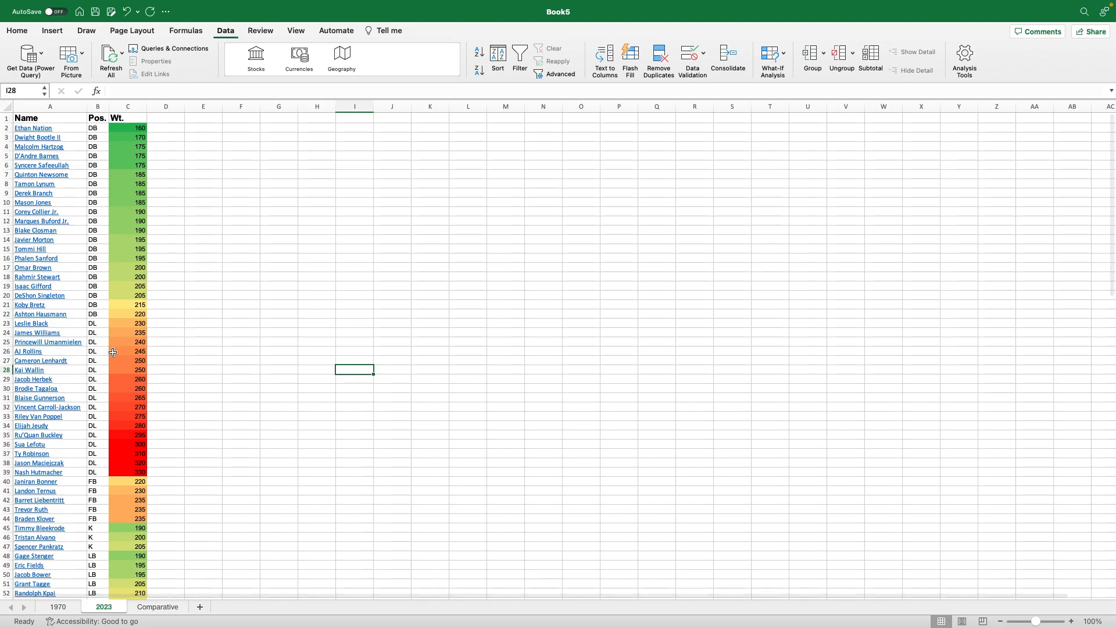
left_click_drag(133, 315, 36, 131)
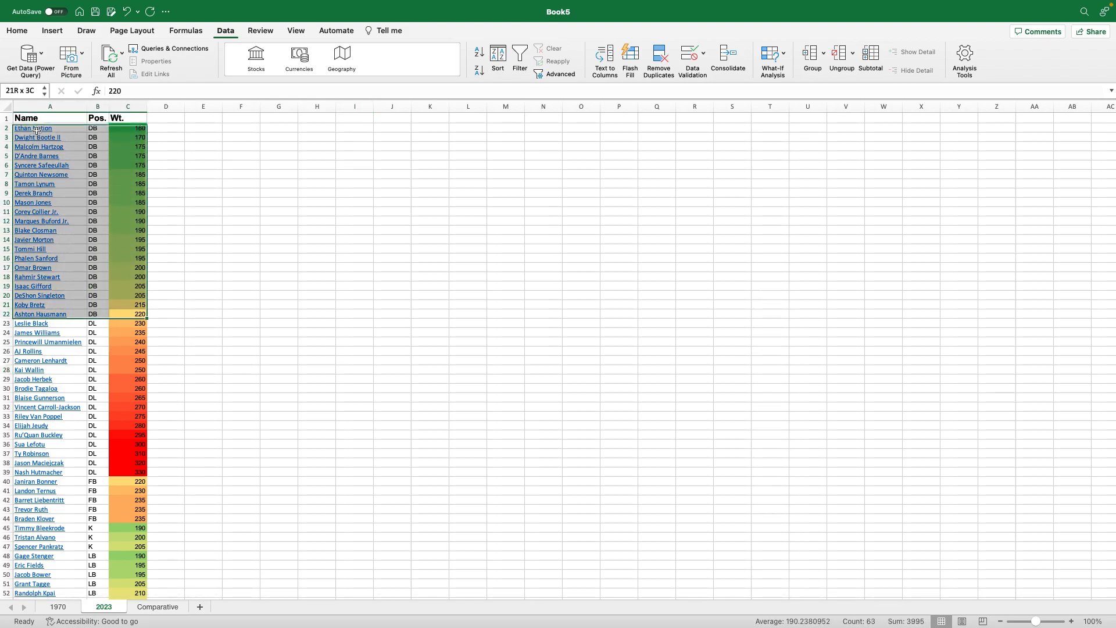
left_click(212, 287)
left_click(62, 607)
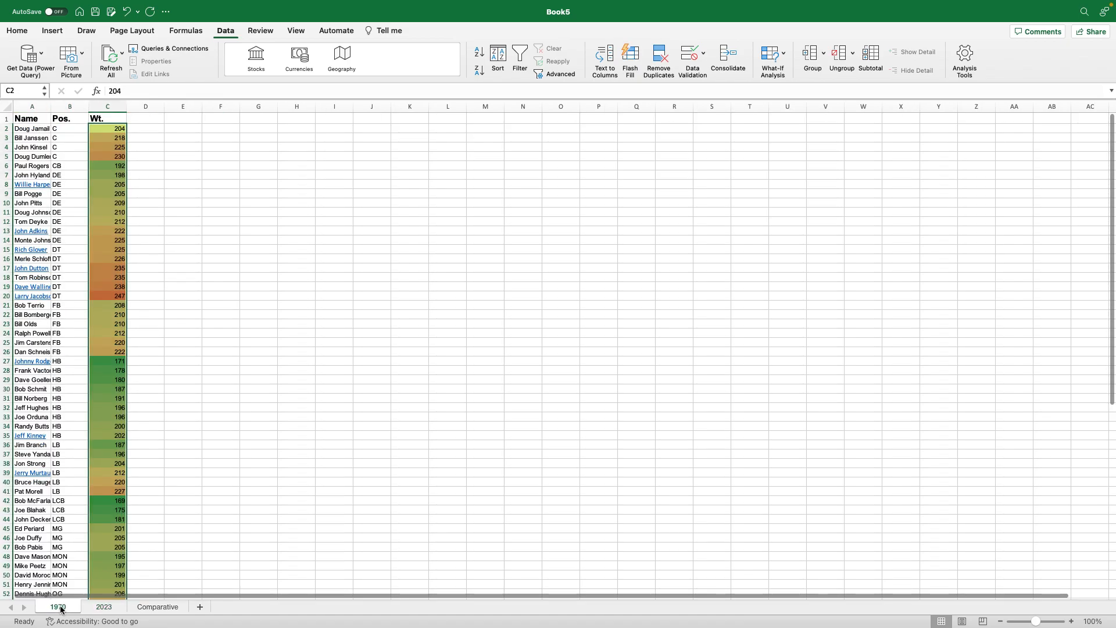
left_click(209, 331)
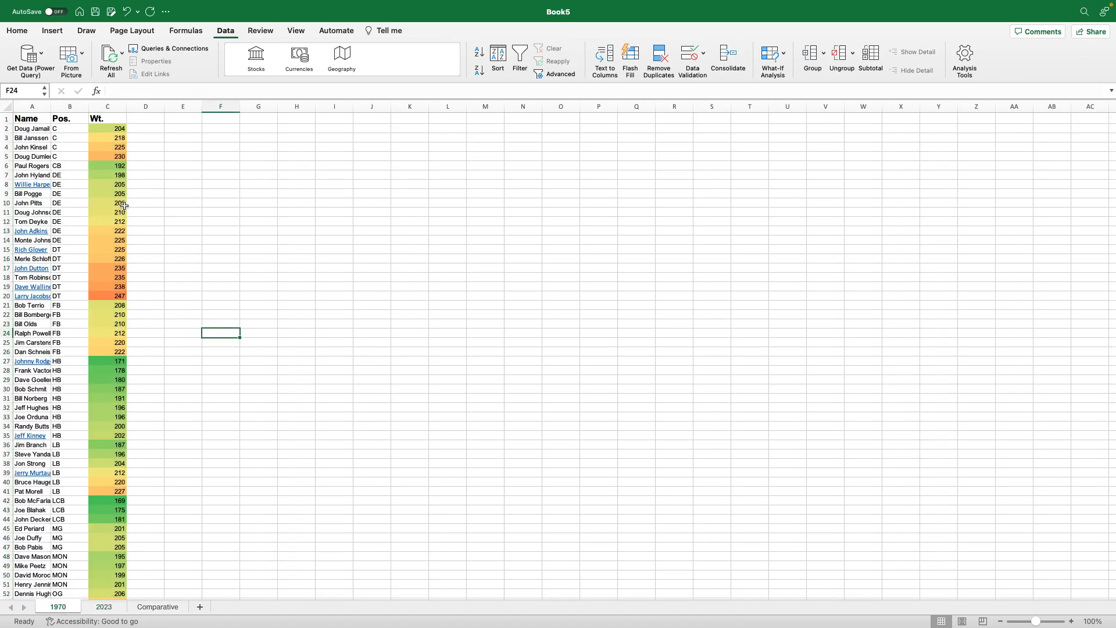
left_click_drag(34, 168, 93, 168)
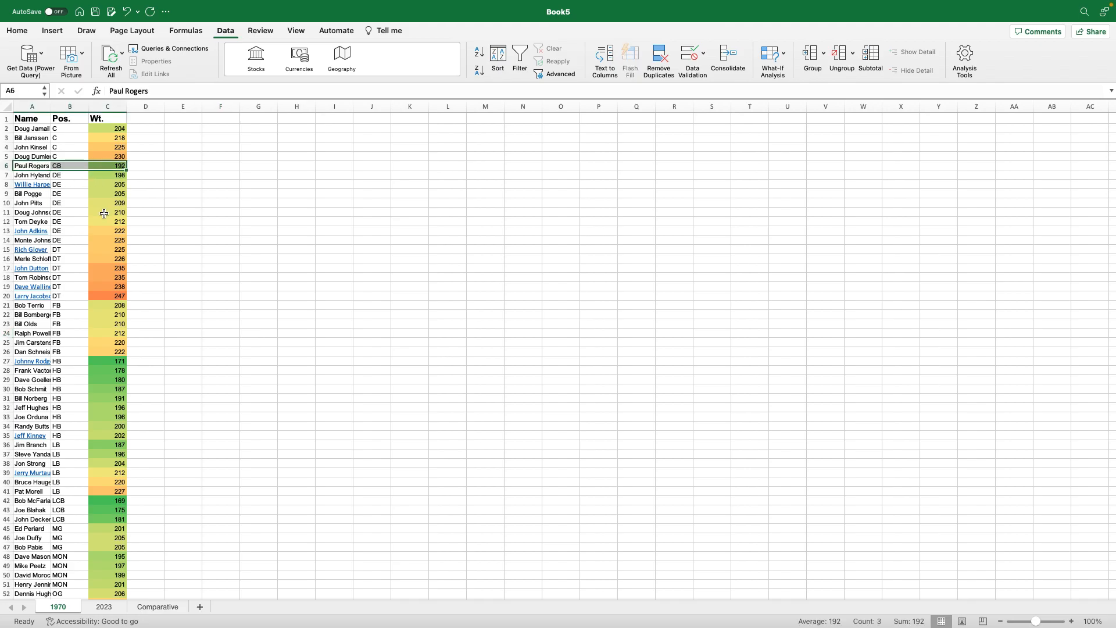
Copy the 1970 TE rows in A80:C83 to the Comparative sheet, starting at cell A2
scroll(179, 320, "down", 10)
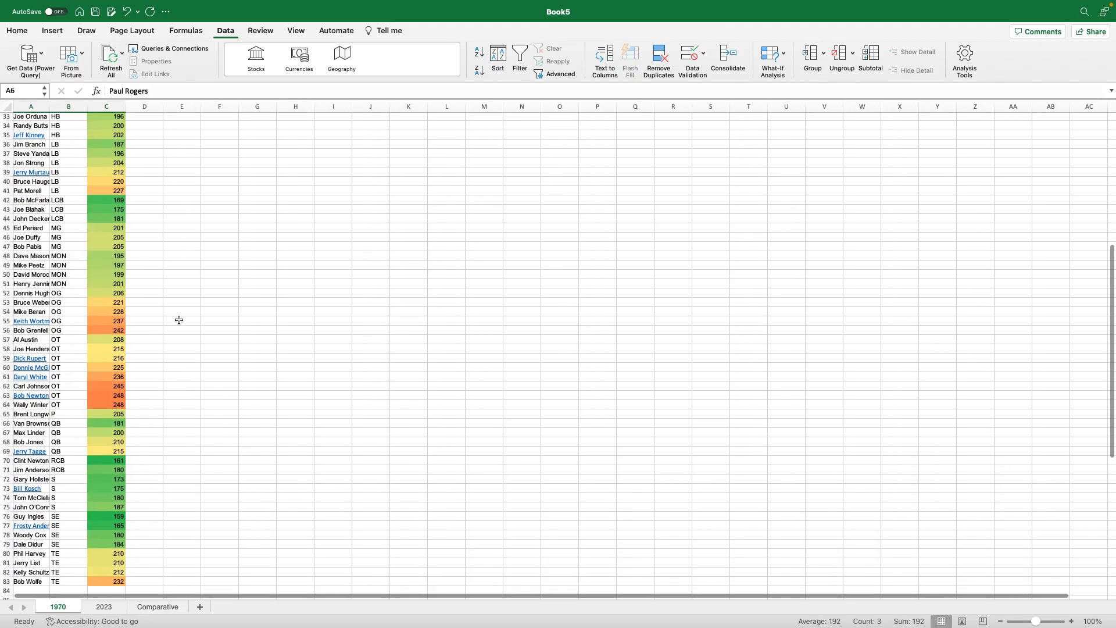
scroll(179, 319, "down", 3)
left_click_drag(116, 522, 12, 492)
key("super+c")
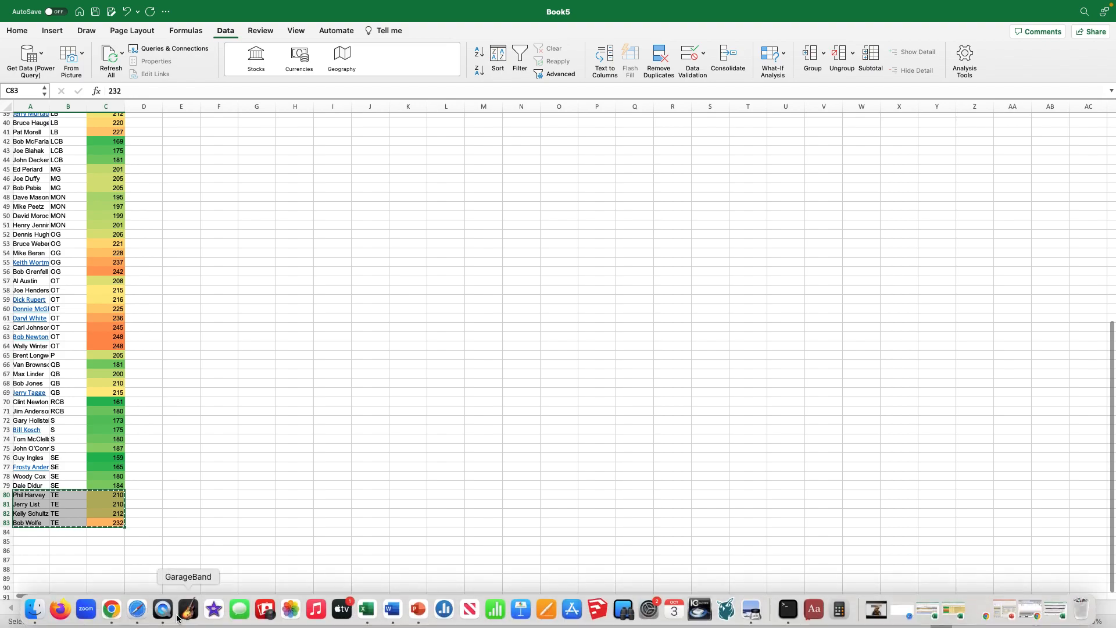
left_click(156, 606)
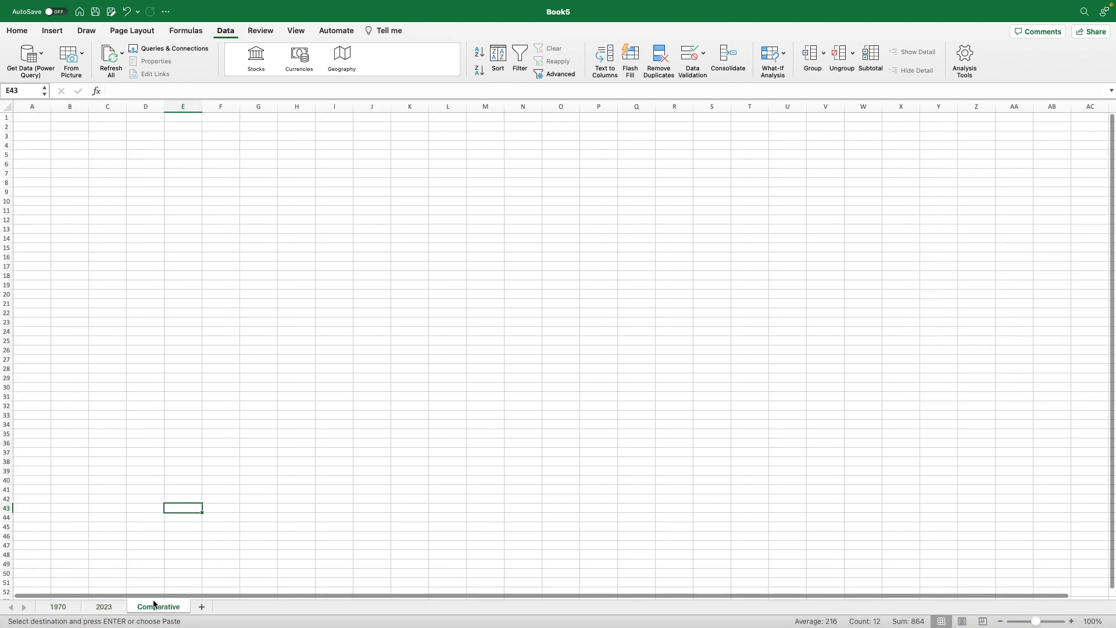
left_click(38, 125)
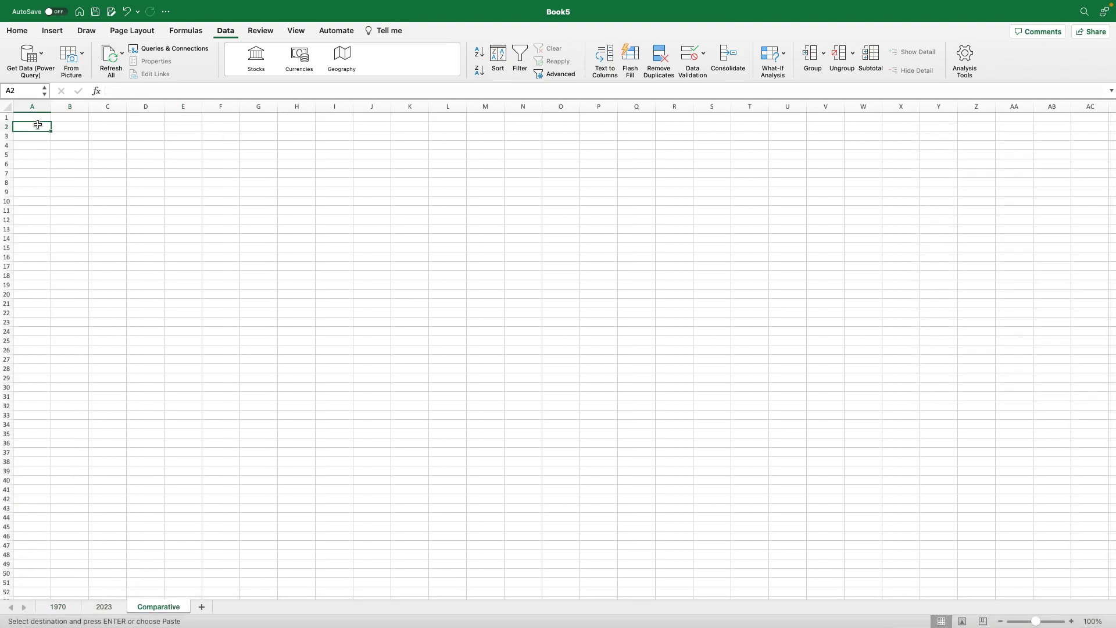
key("super+v")
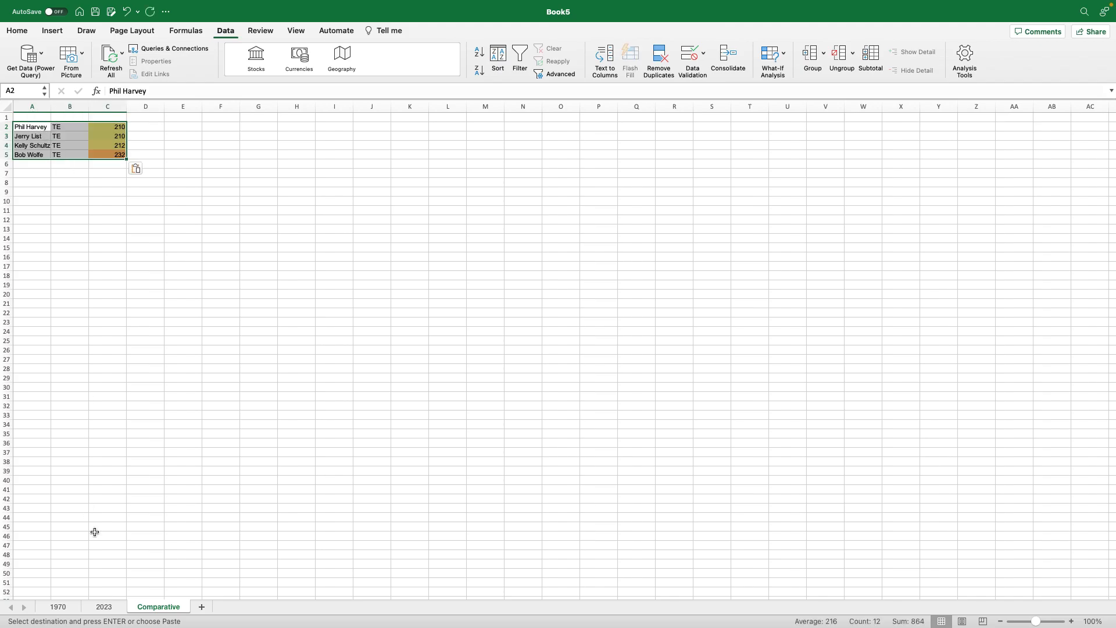
Copy the 2023 TE rows in A112:C120 to the Comparative sheet starting at E2, and check the weights in G2 and G10
left_click(103, 606)
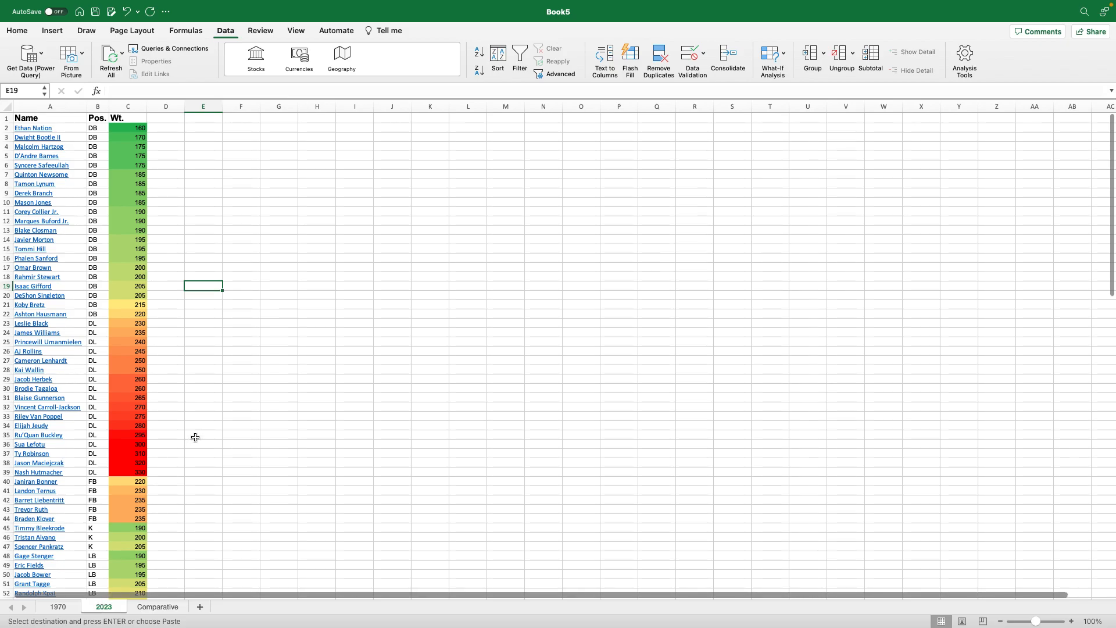
scroll(195, 437, "down", 9)
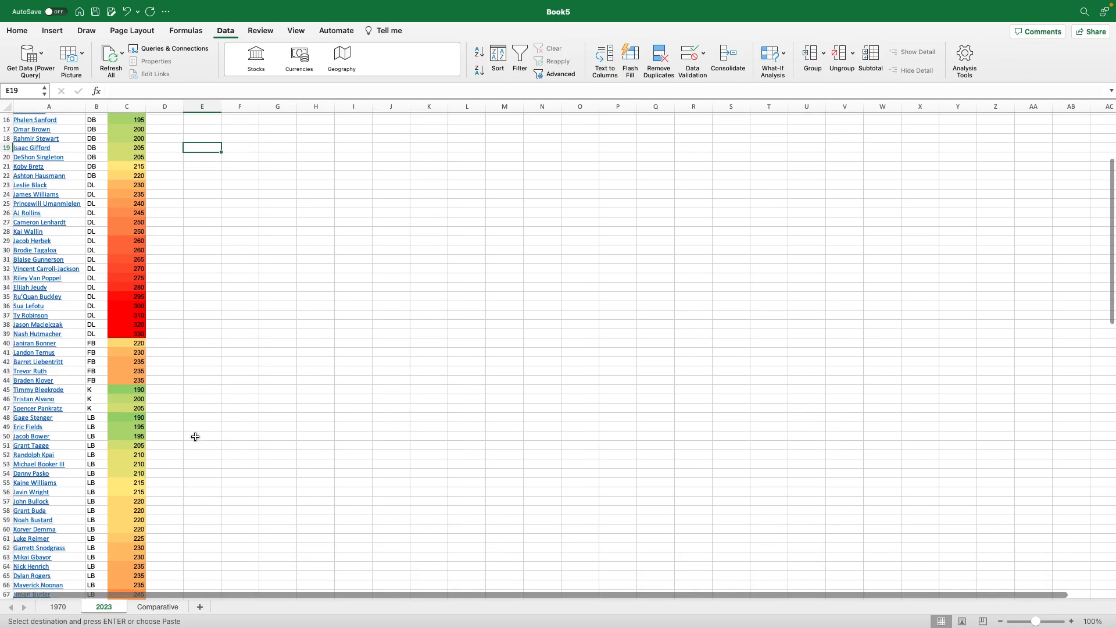
scroll(195, 436, "down", 16)
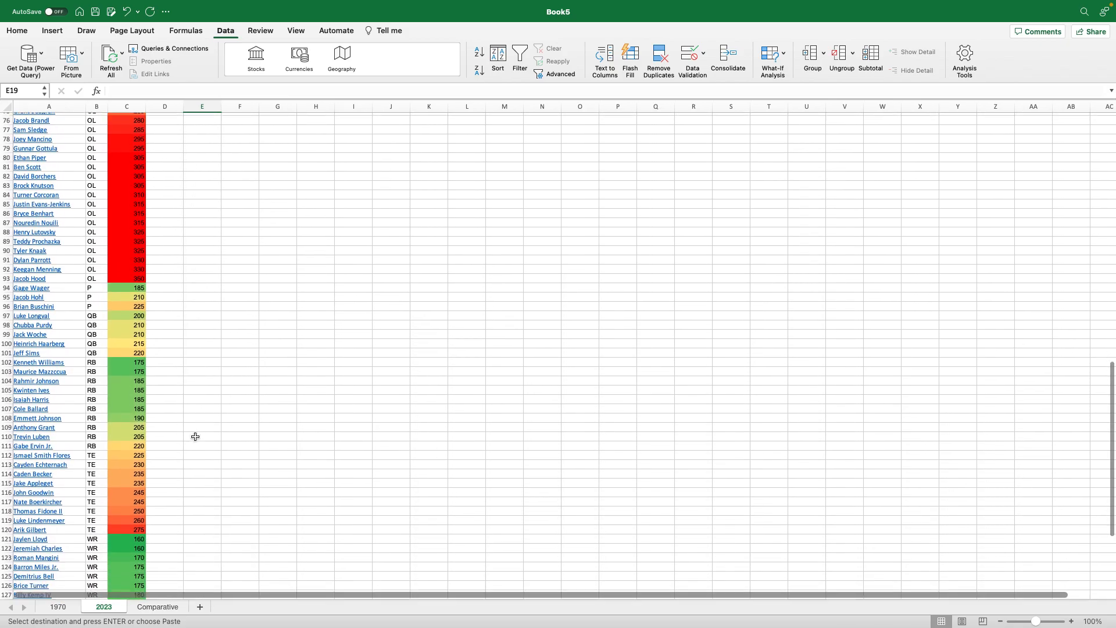
scroll(196, 437, "down", 1)
left_click_drag(122, 447, 36, 522)
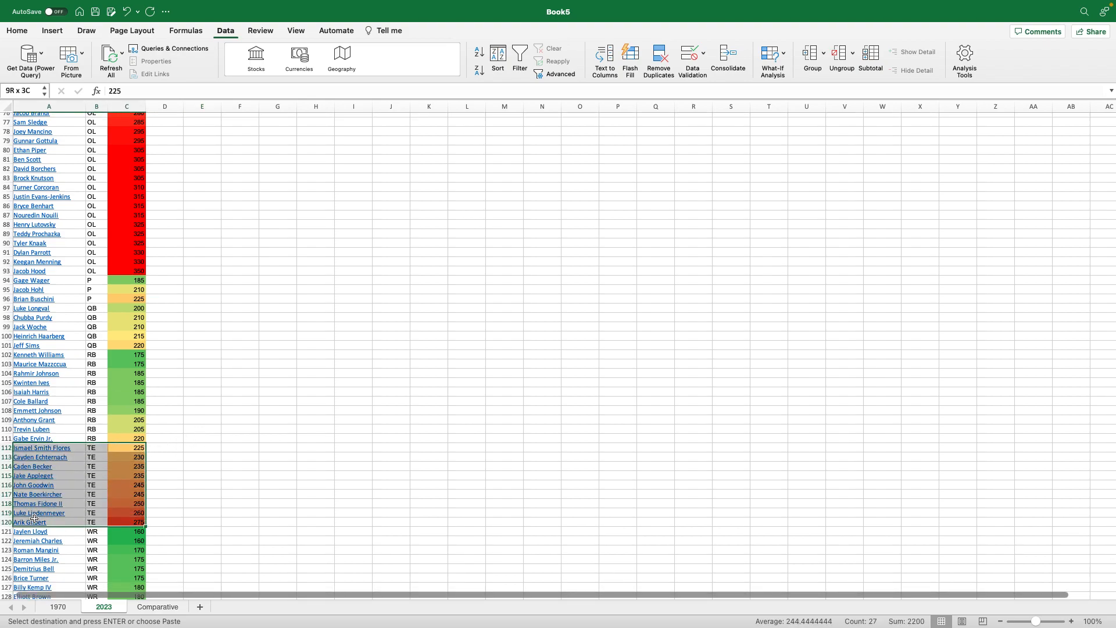
key("ctrl+c")
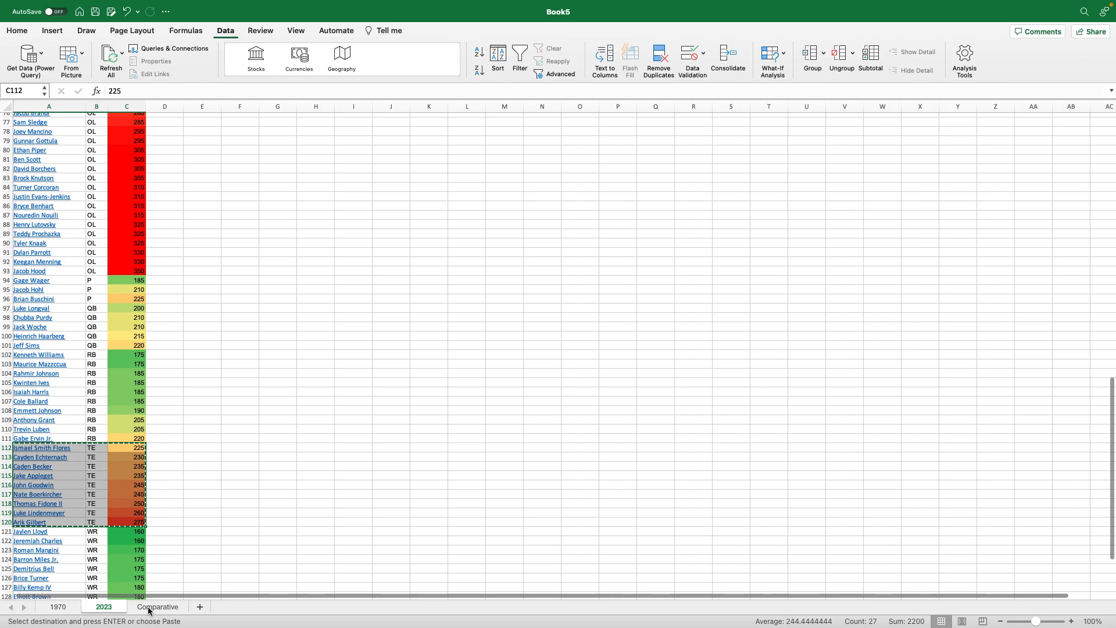
left_click(149, 608)
left_click(185, 128)
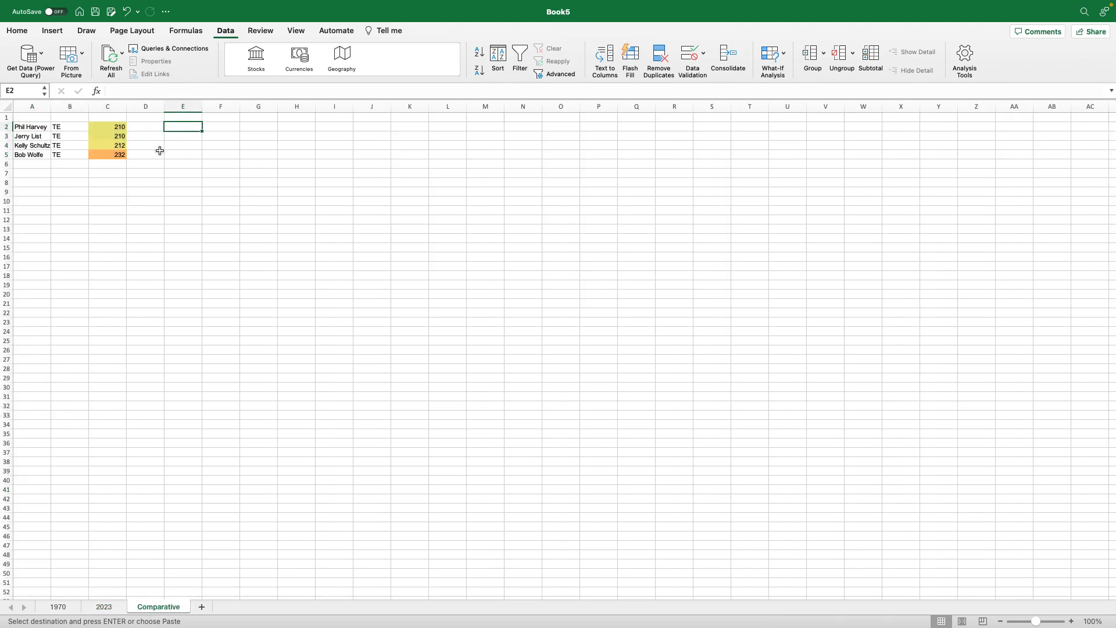
key("ctrl+v")
left_click(242, 282)
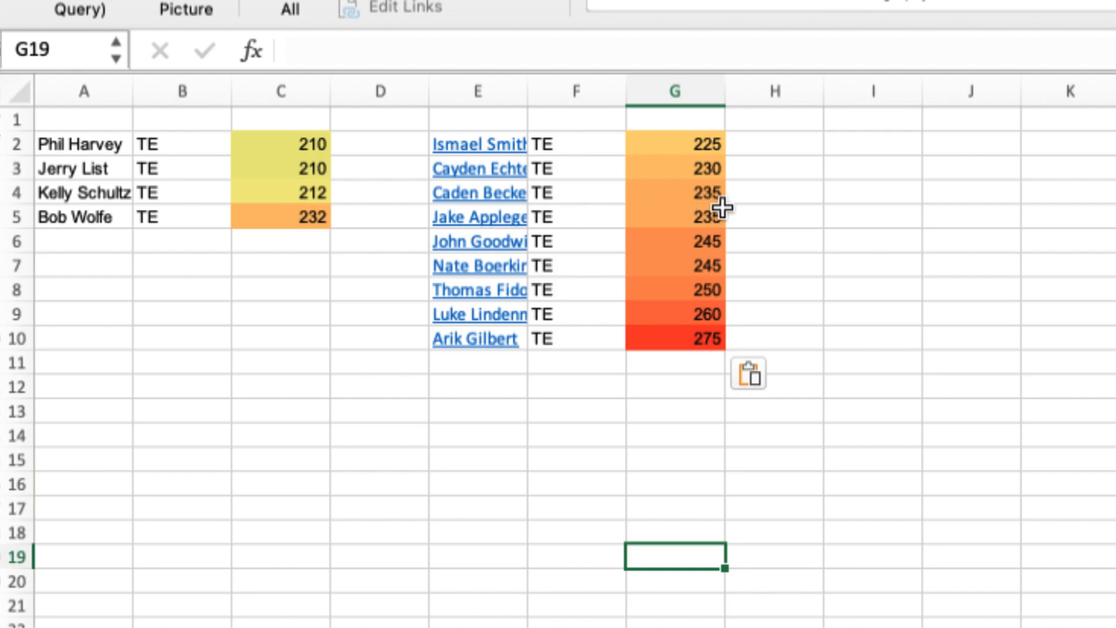
left_click(719, 146)
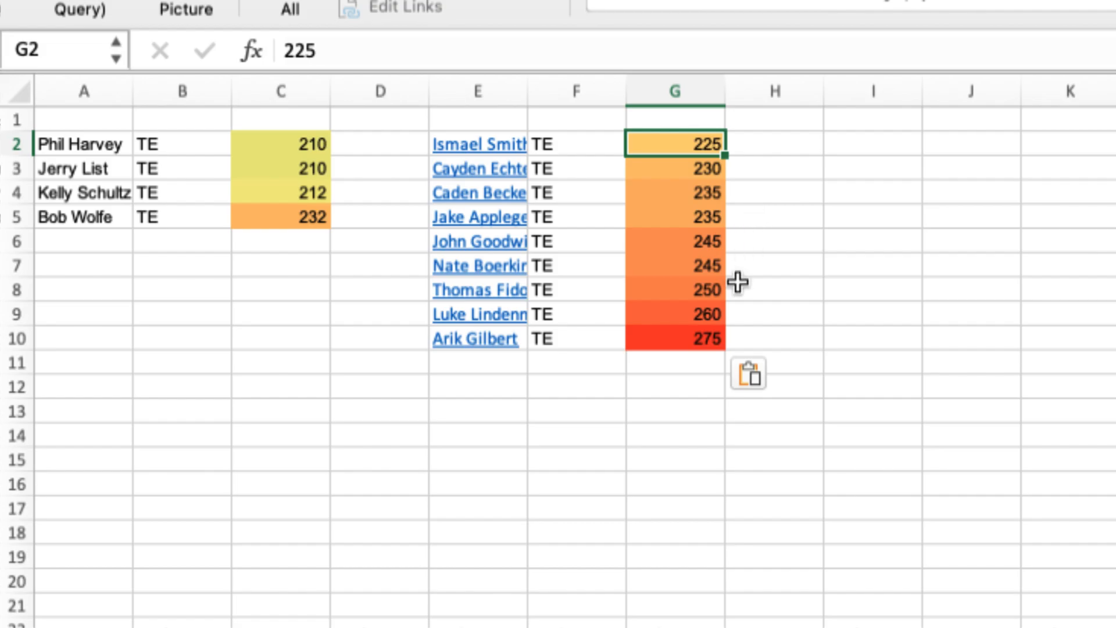
left_click(707, 339)
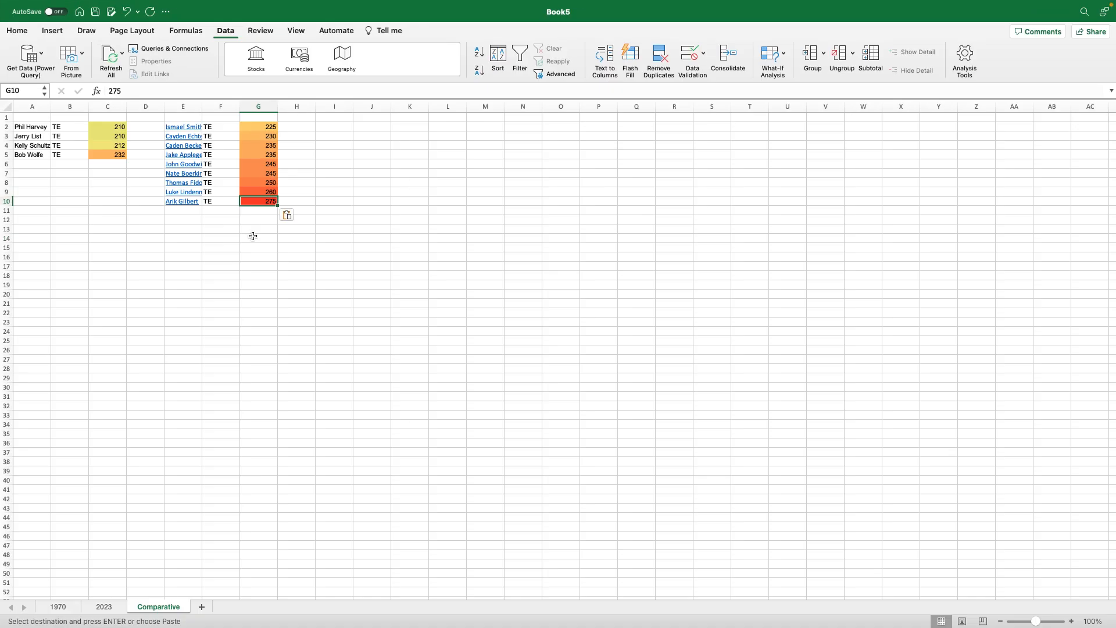
Copy the 1970 OT rows in A57:C64 to the Comparative sheet, starting at cell A15
left_click(57, 607)
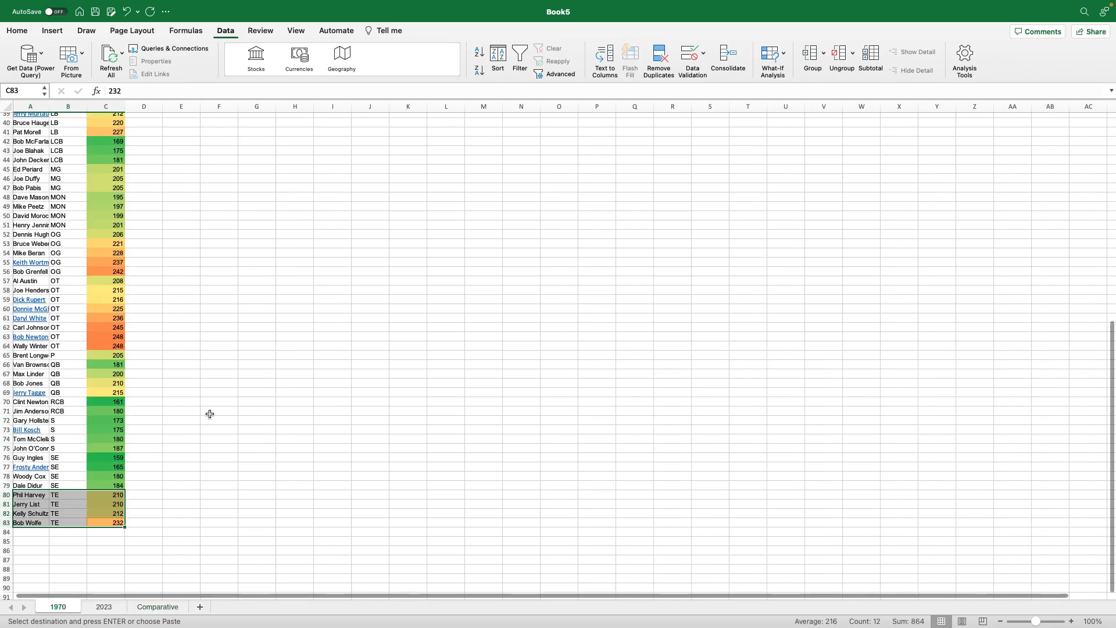
scroll(210, 414, "up", 2)
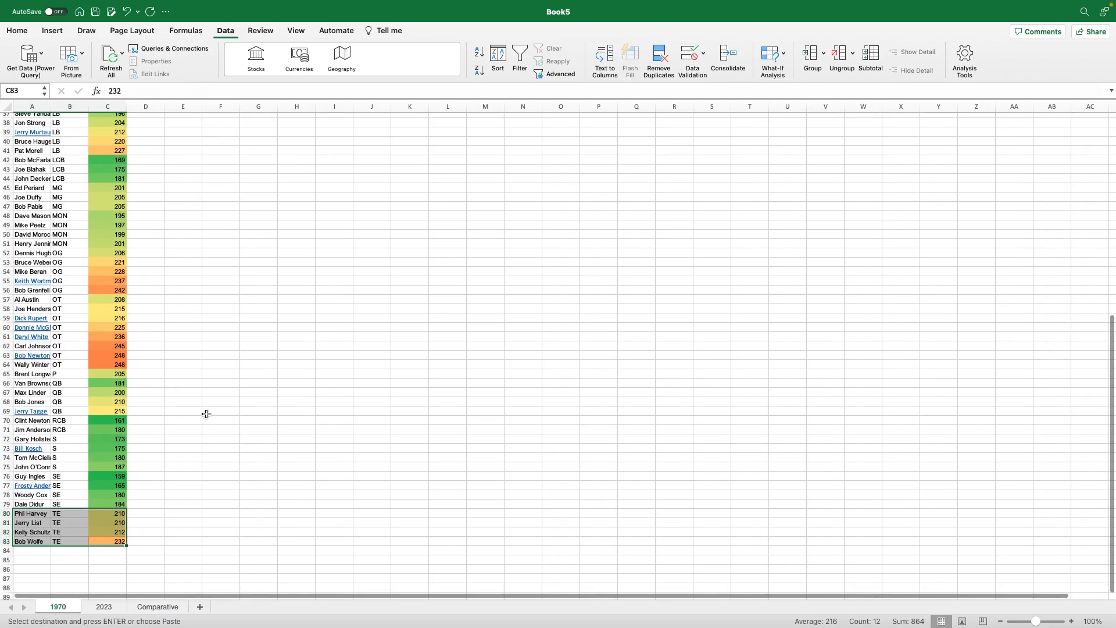
scroll(206, 414, "up", 4)
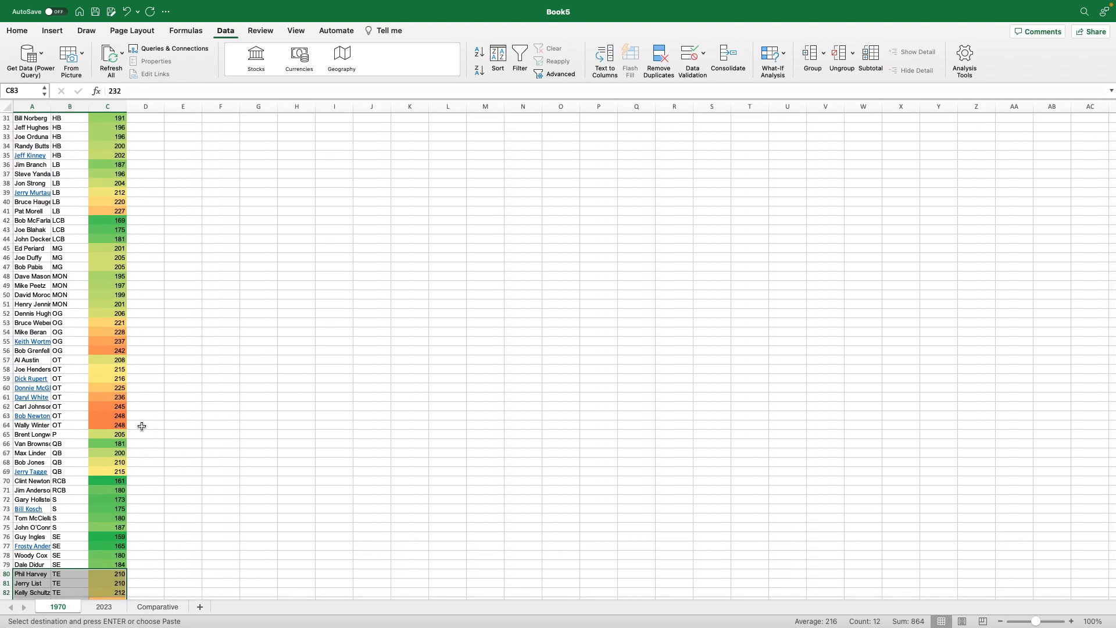
left_click_drag(121, 425, 27, 361)
key("super+c")
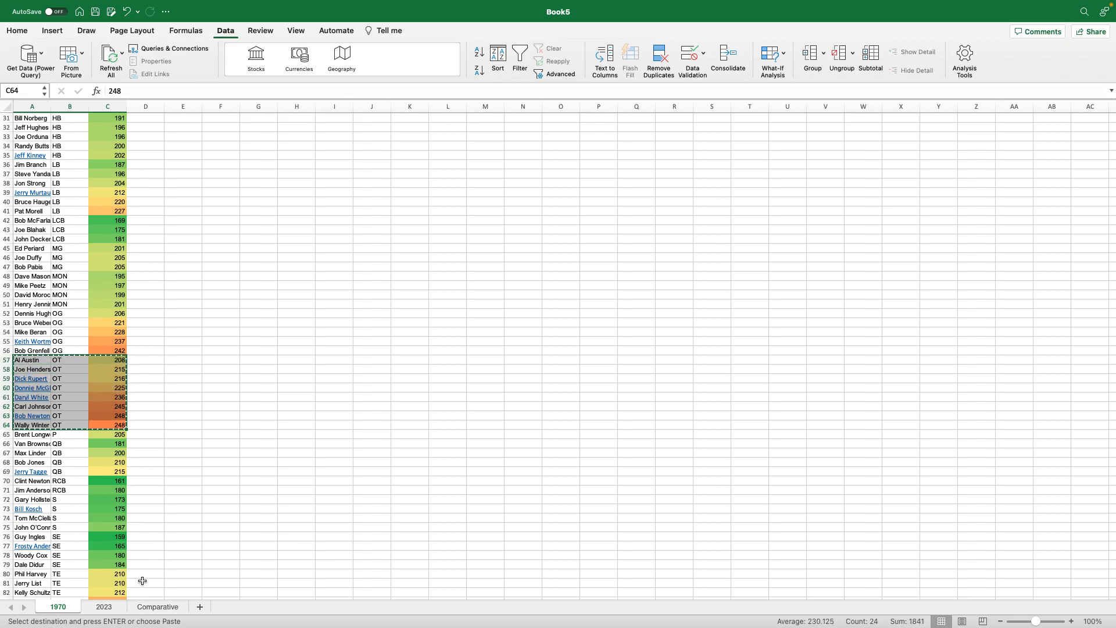
left_click(157, 607)
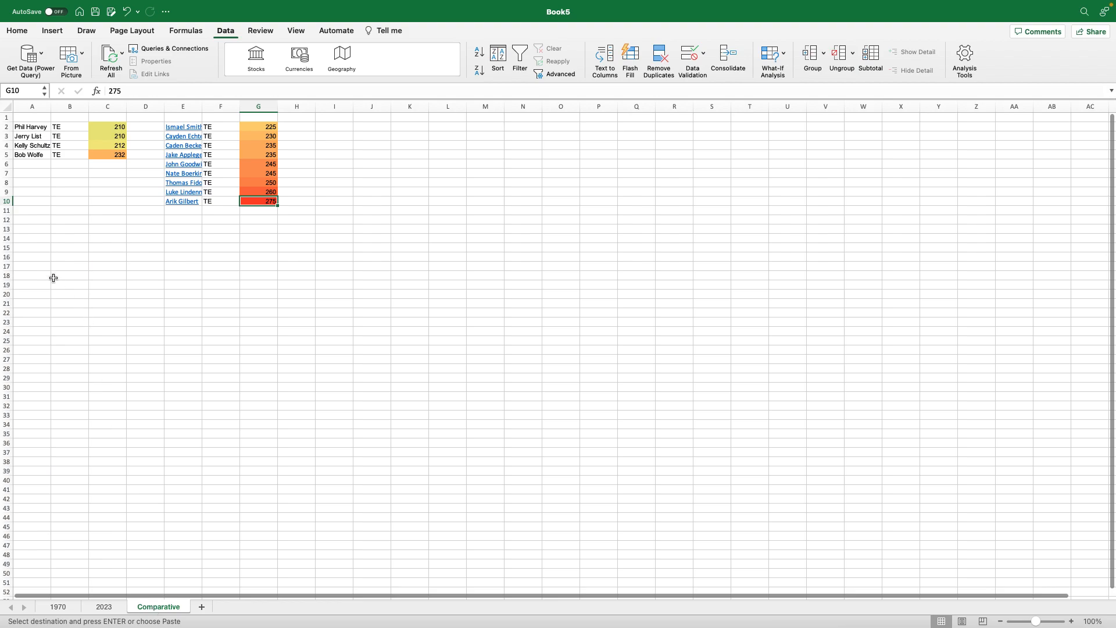
left_click(45, 246)
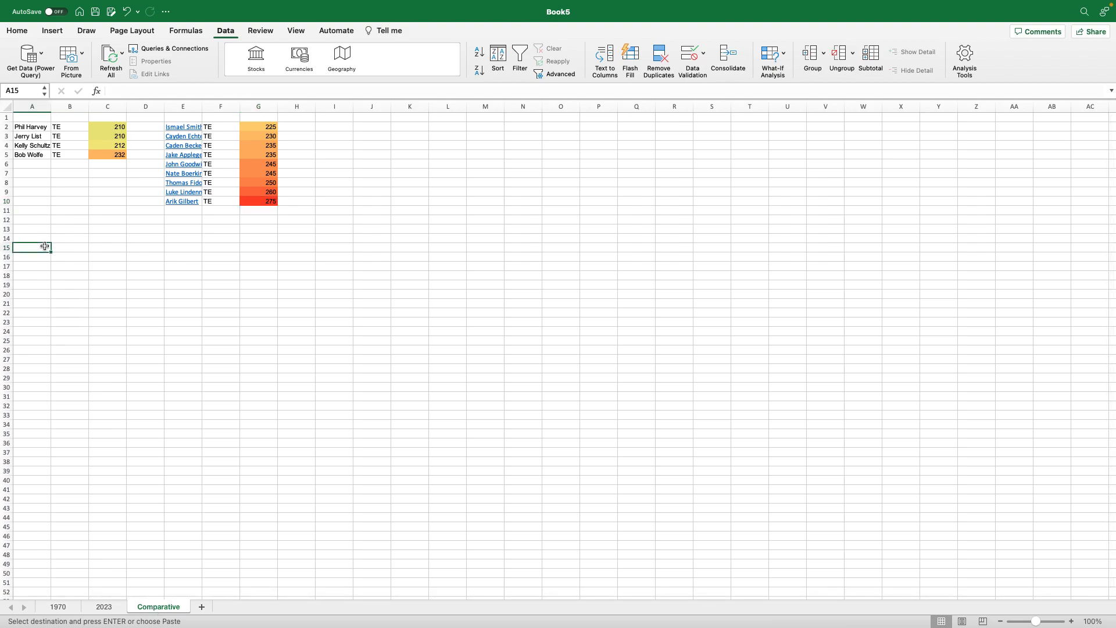
key("super+v")
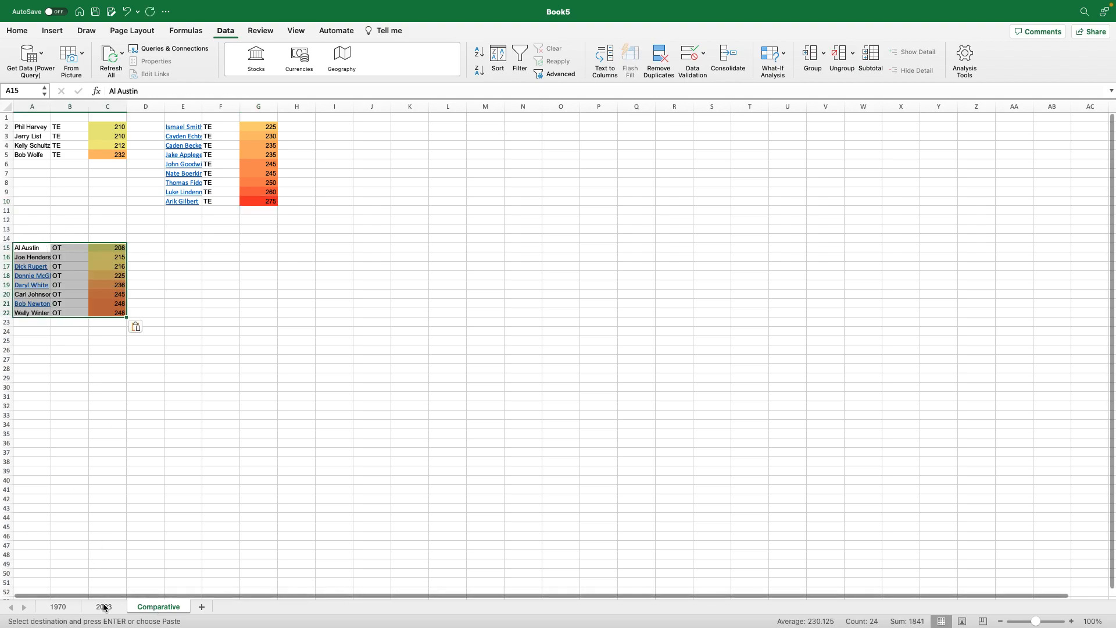
Copy the 2023 OL rows in A73:C93 to the Comparative sheet starting at E15, and check the weights in C22 and G35
left_click(104, 607)
scroll(226, 488, "up", 8)
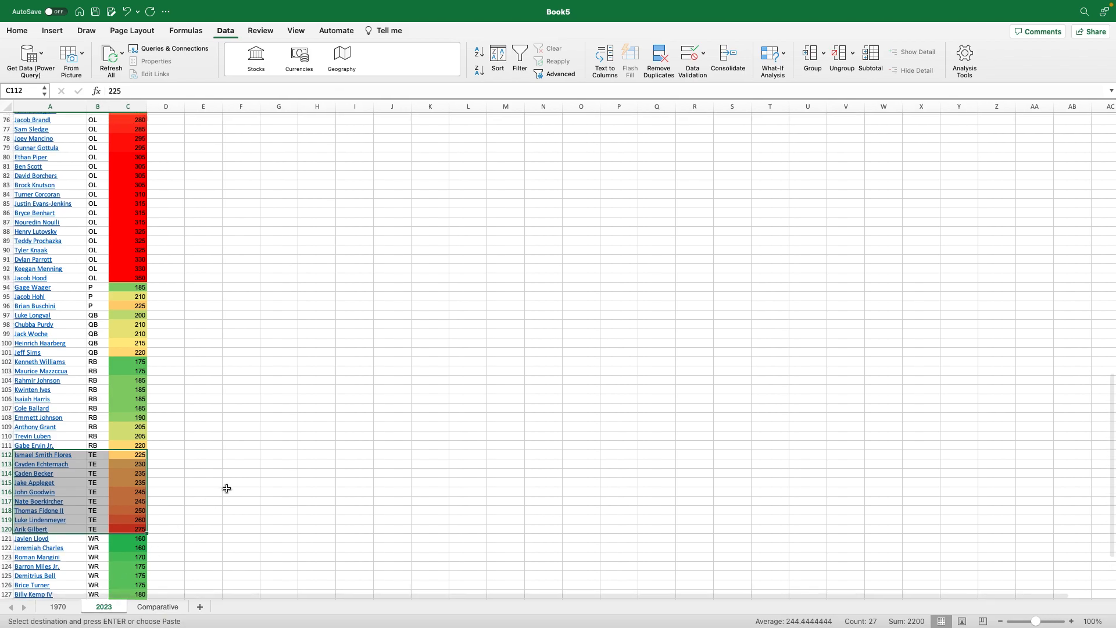
scroll(227, 488, "up", 15)
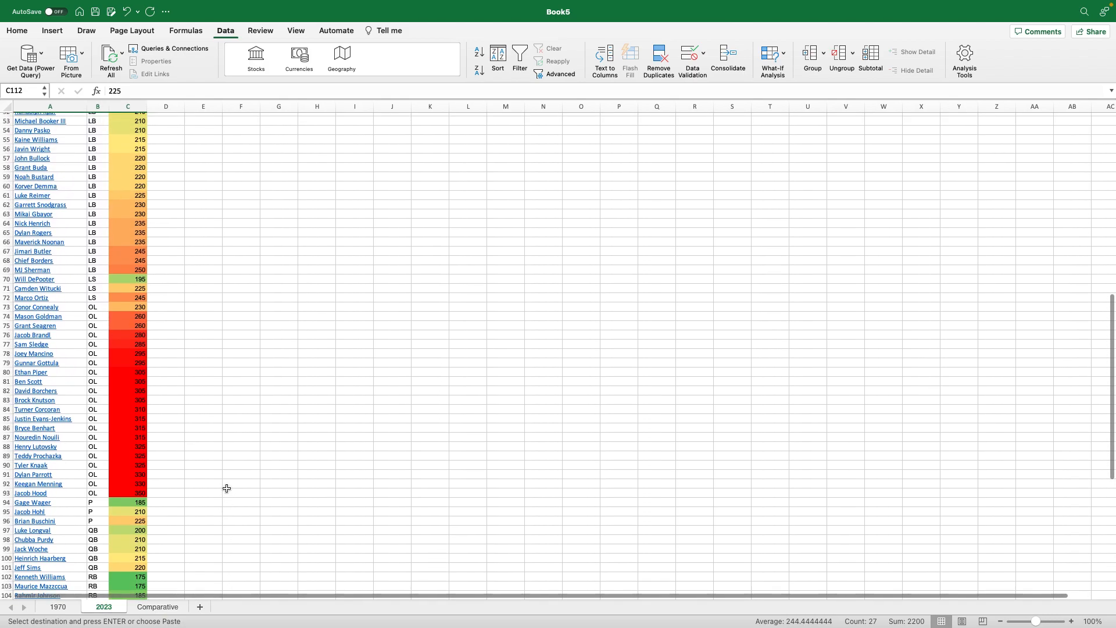
scroll(226, 488, "down", 13)
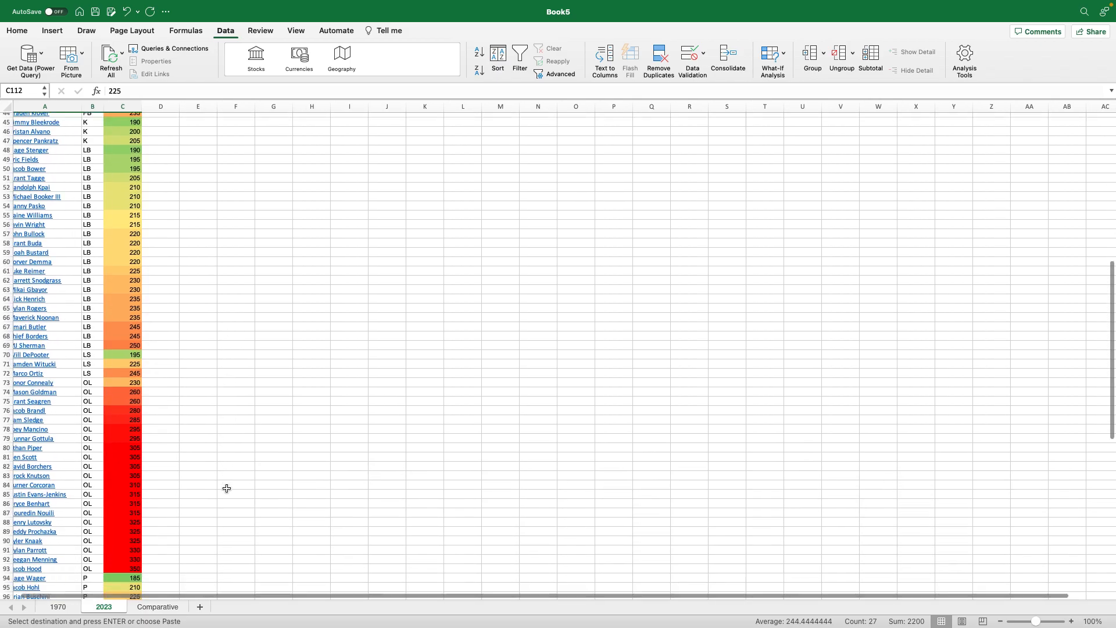
scroll(227, 489, "down", 3)
left_click(226, 488)
left_click(134, 493)
left_click_drag(135, 493, 2, 310)
key("super+c")
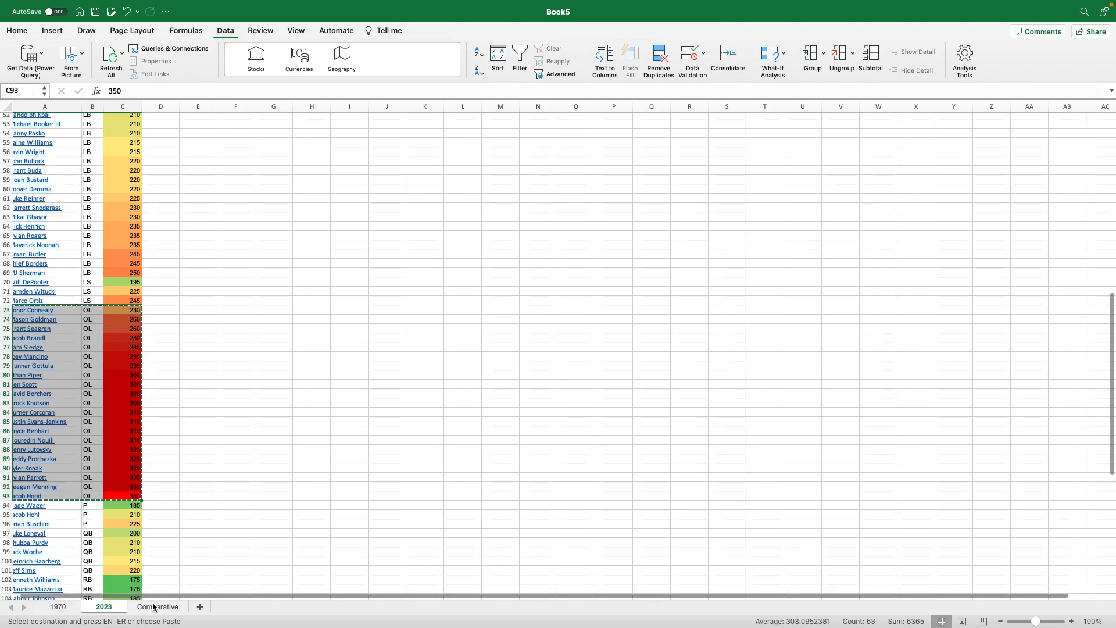
left_click(154, 607)
left_click(193, 246)
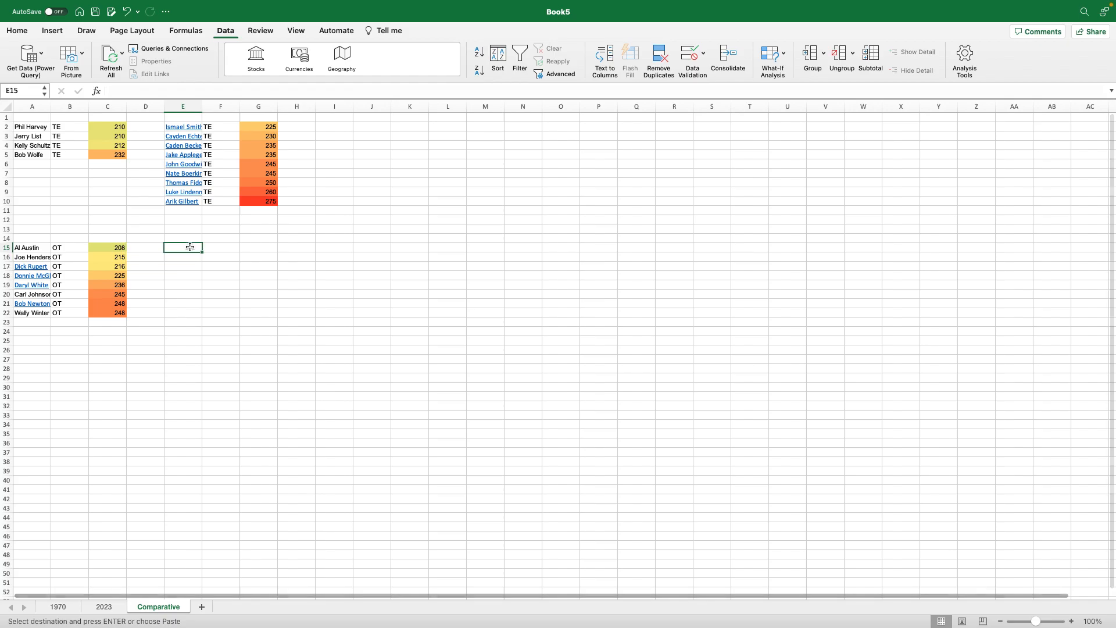
key("super+v")
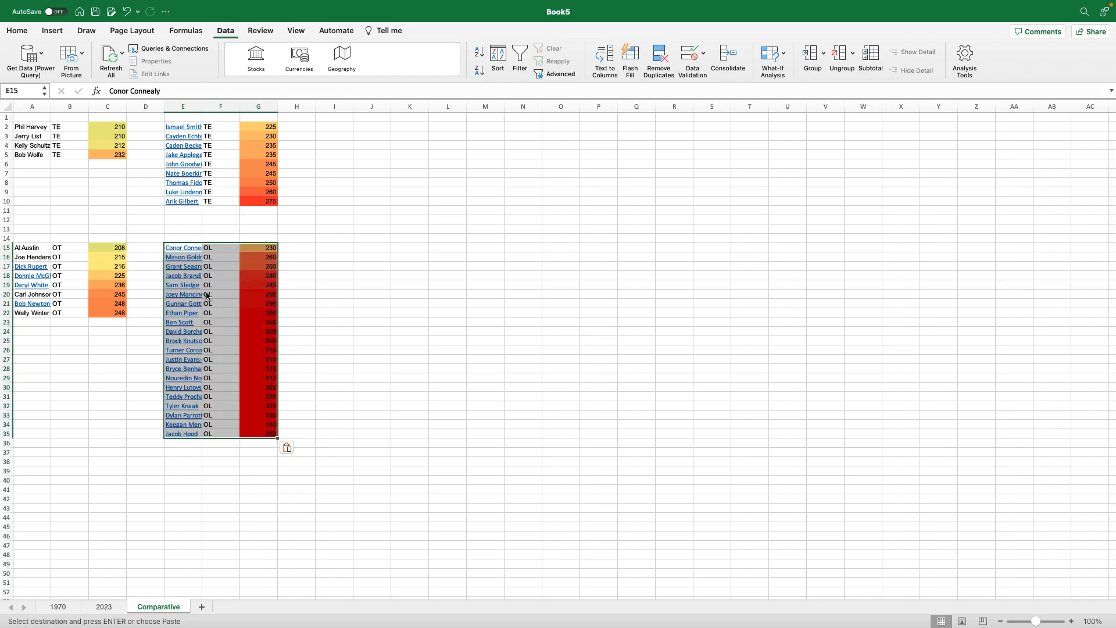
left_click(107, 387)
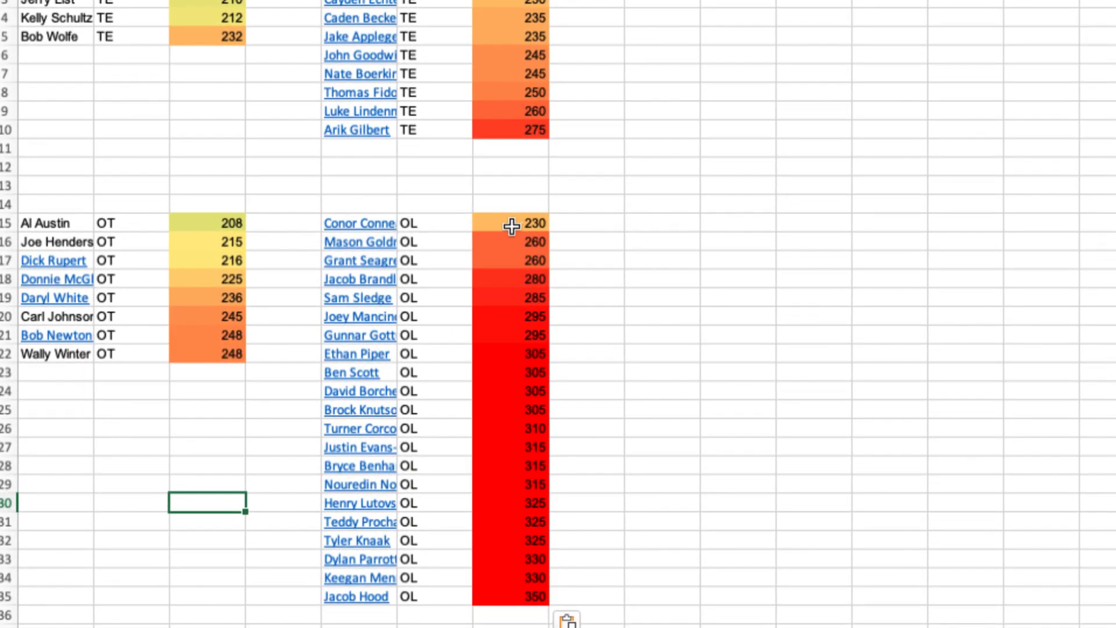
left_click(241, 350)
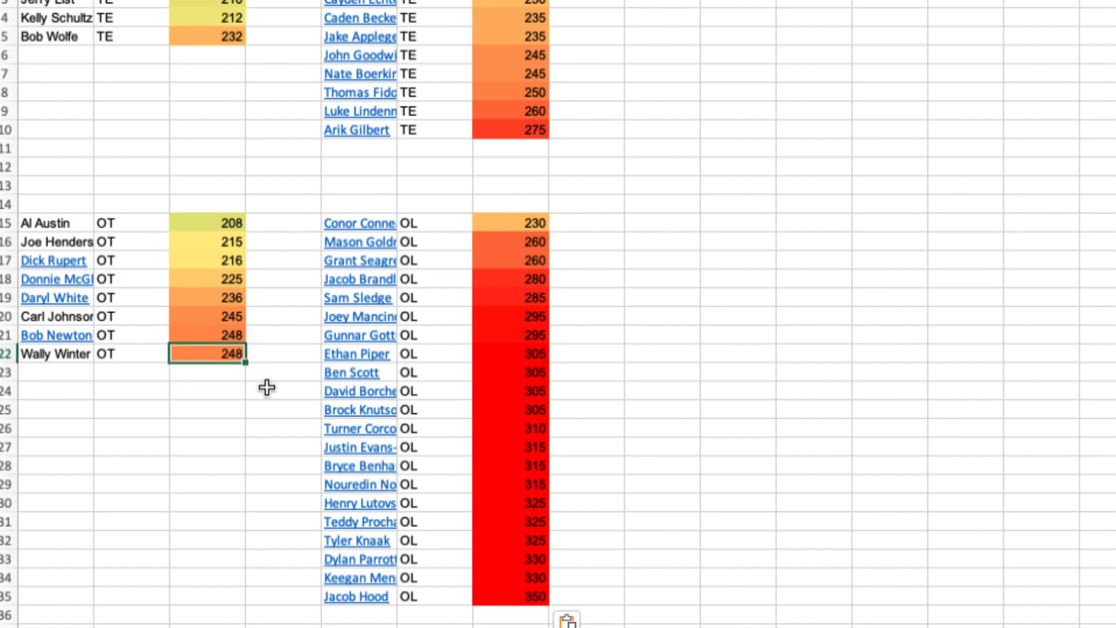
left_click(530, 592)
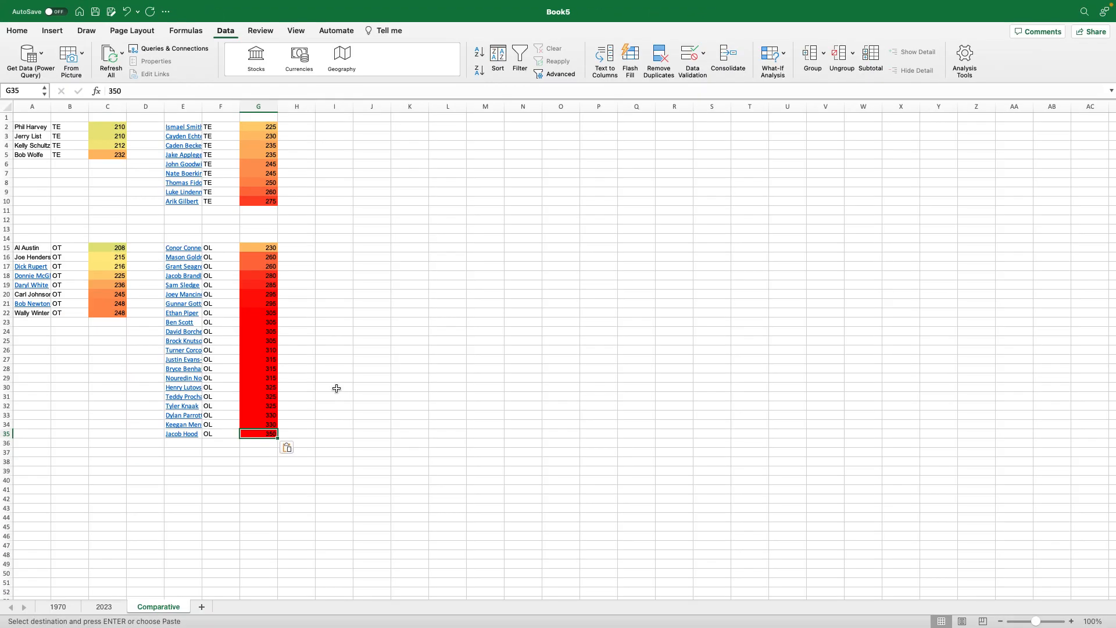
Copy the 1970 QB rows in A66:C69 to the Comparative sheet, starting at cell A38
left_click(59, 607)
left_click(201, 455)
scroll(200, 454, "up", 6)
scroll(200, 455, "up", 4)
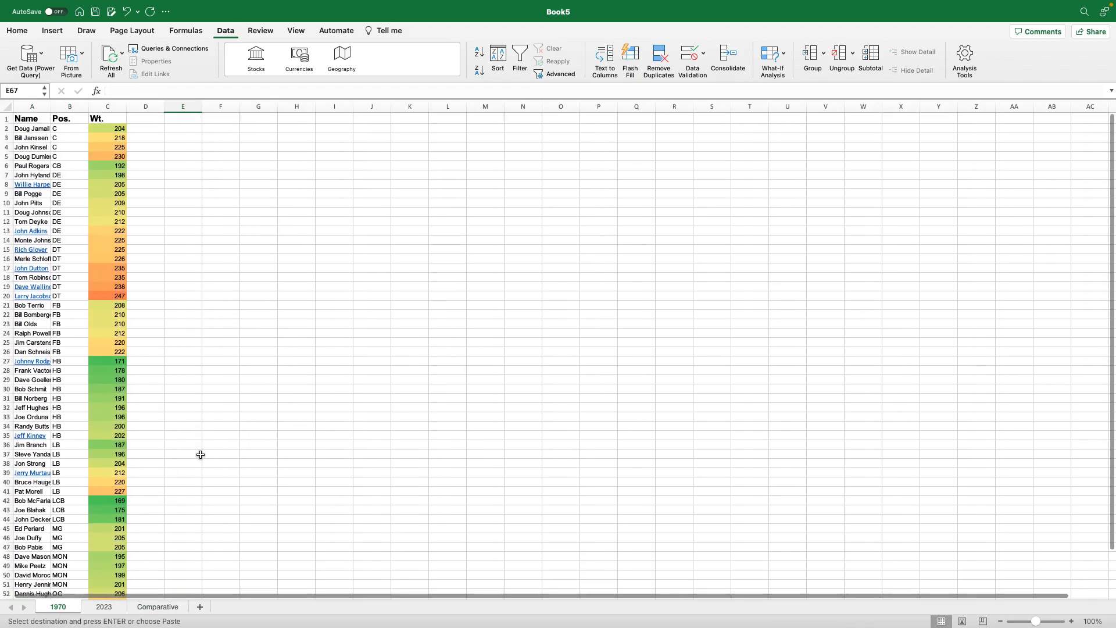
scroll(201, 454, "up", 1)
scroll(201, 455, "down", 10)
scroll(201, 454, "down", 4)
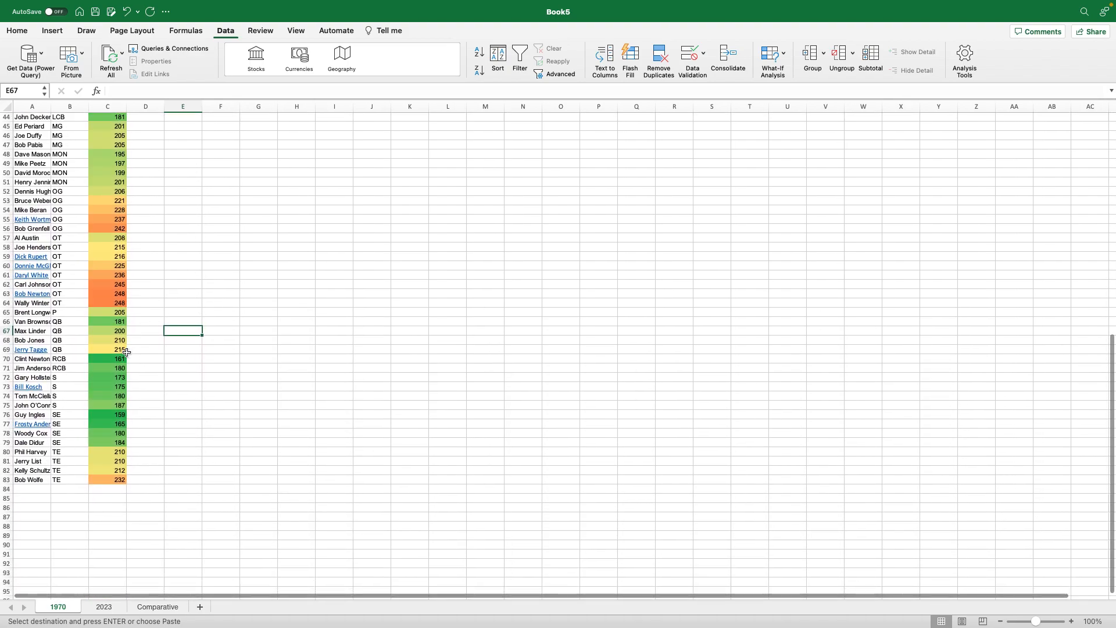
left_click_drag(120, 349, 31, 321)
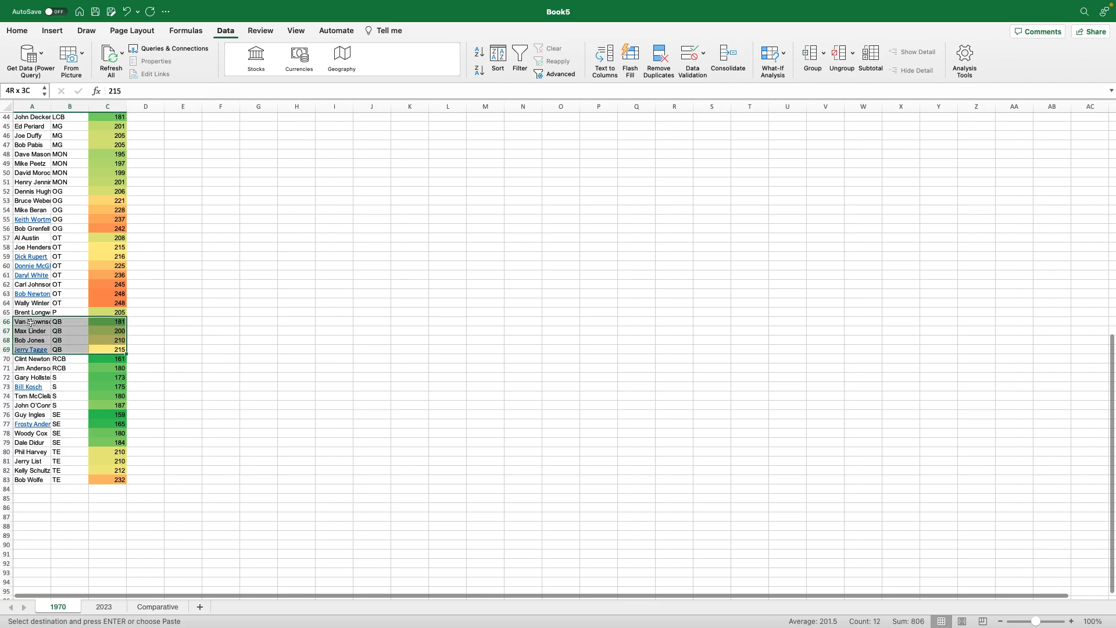
key("super+c")
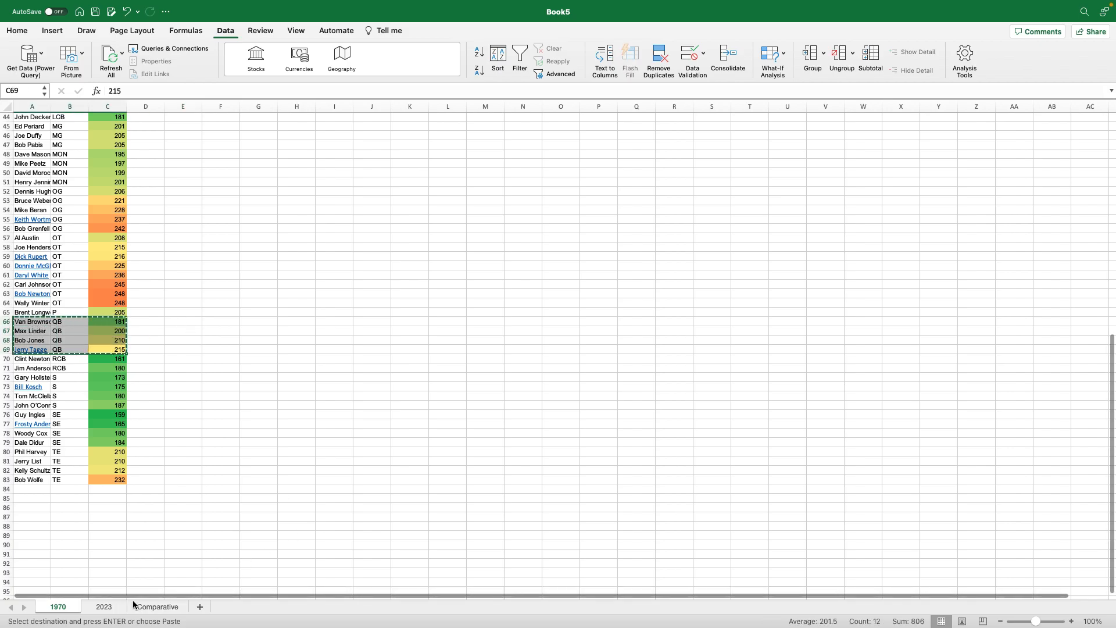
left_click(148, 607)
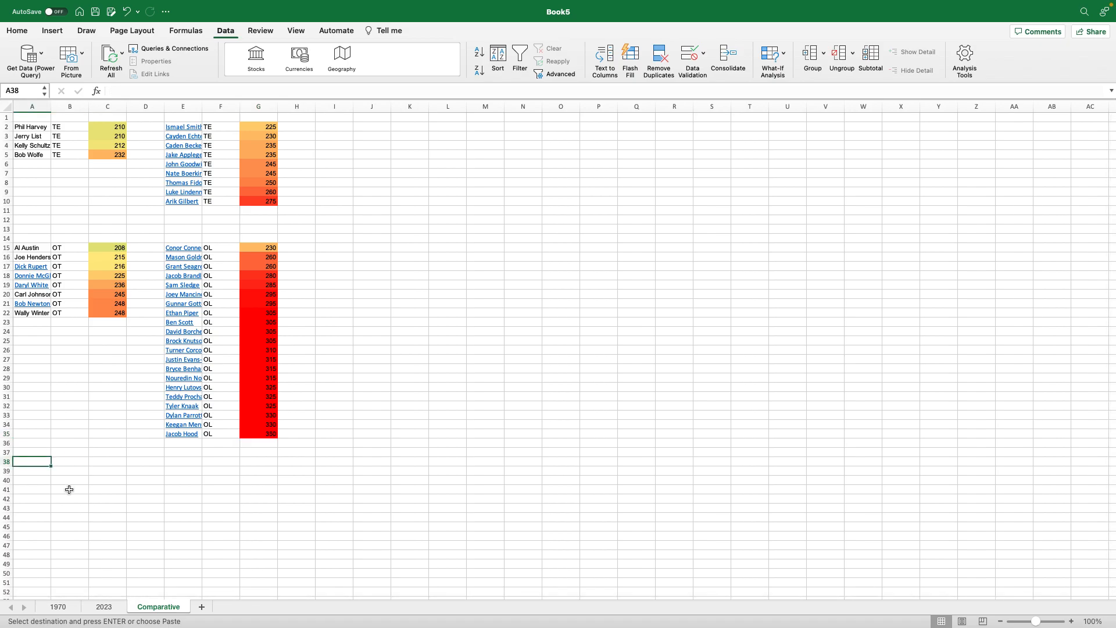
key("super+v")
Find the QB rows on the 2023 sheet and copy A97:C101 to the Comparative sheet, starting at cell E38
left_click(100, 608)
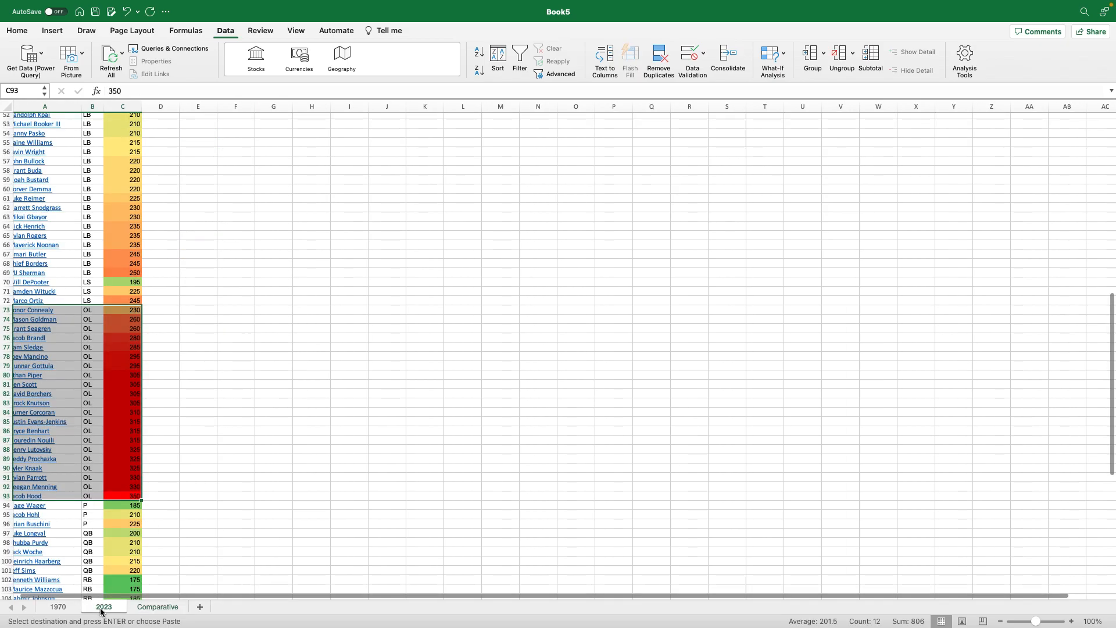
left_click(207, 444)
scroll(207, 445, "up", 12)
scroll(206, 444, "down", 20)
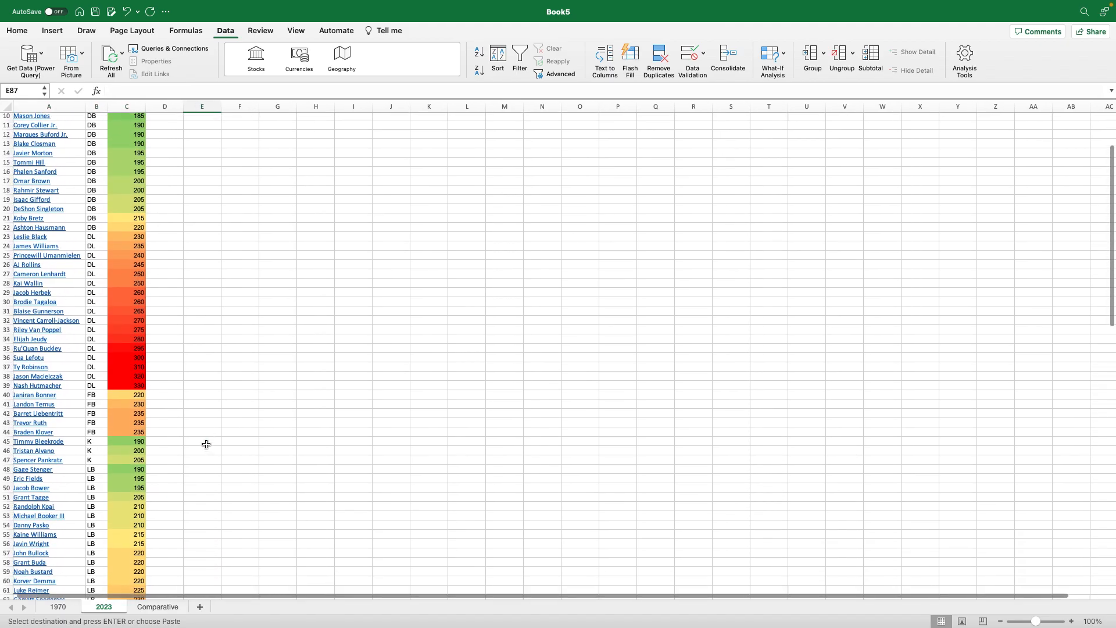
scroll(207, 445, "up", 10)
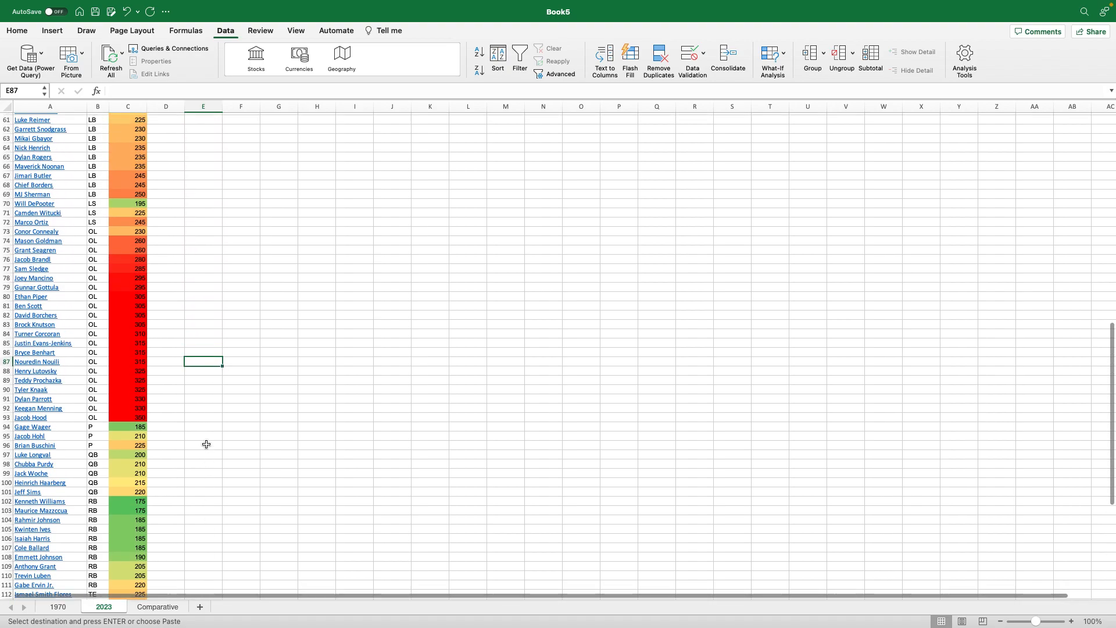
scroll(207, 444, "down", 11)
scroll(206, 444, "up", 7)
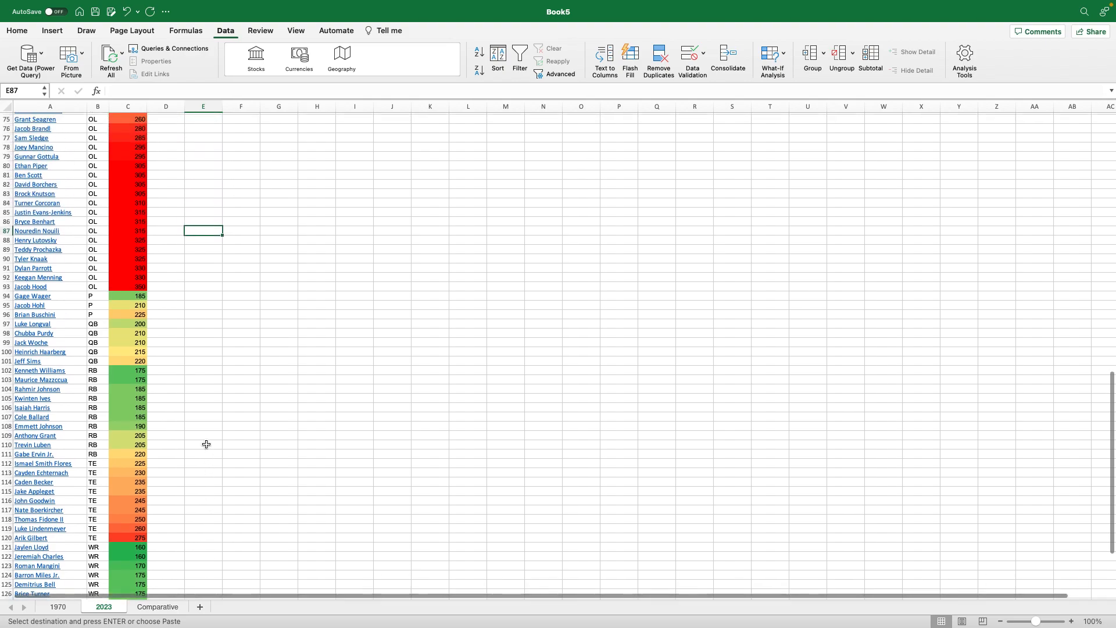
key("super+f")
type("QB")
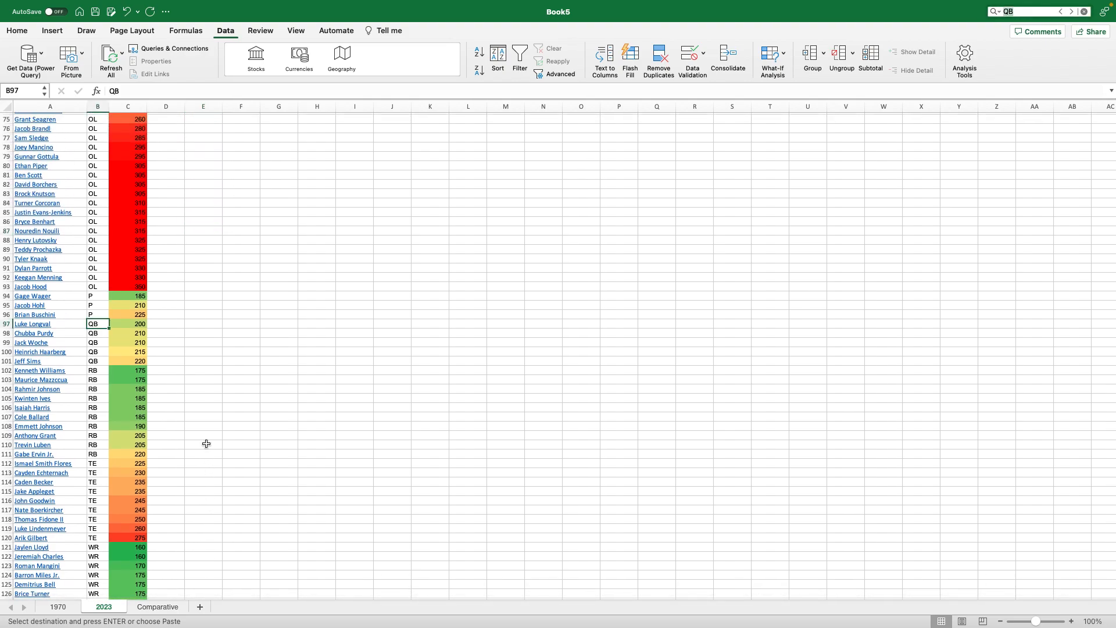
left_click(241, 358)
left_click_drag(136, 323, 21, 363)
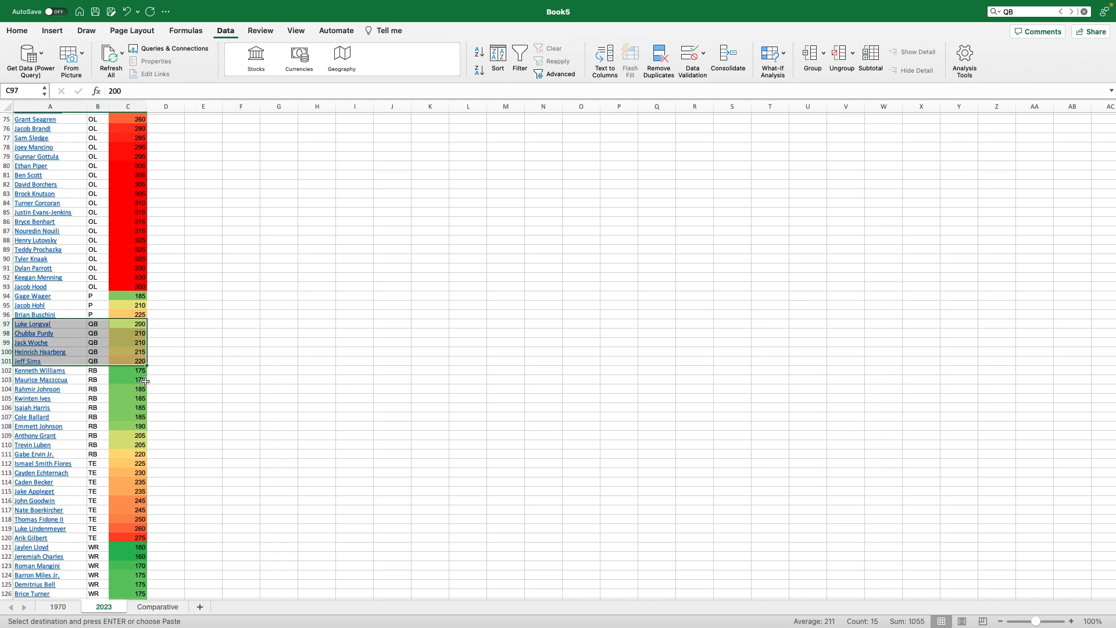
left_click(157, 607)
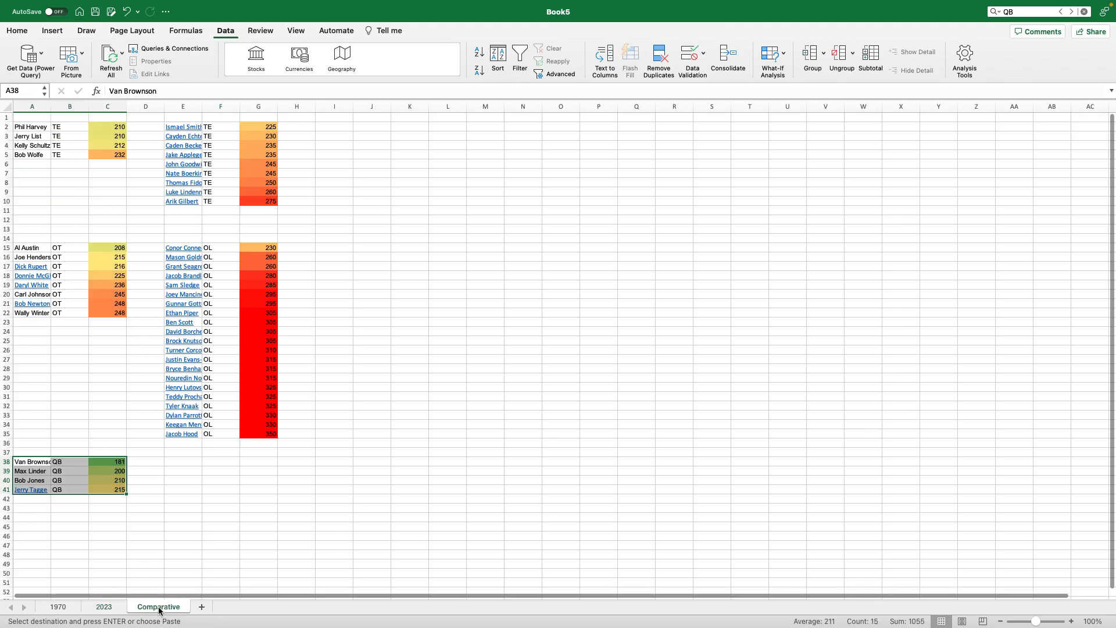
left_click(190, 464)
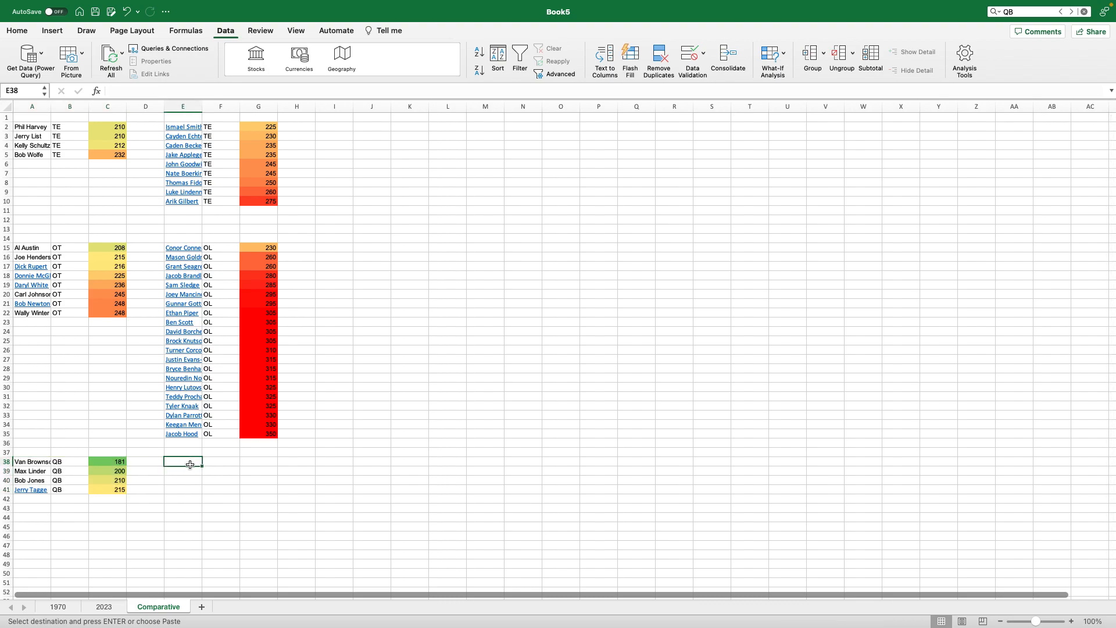
key("ctrl+v")
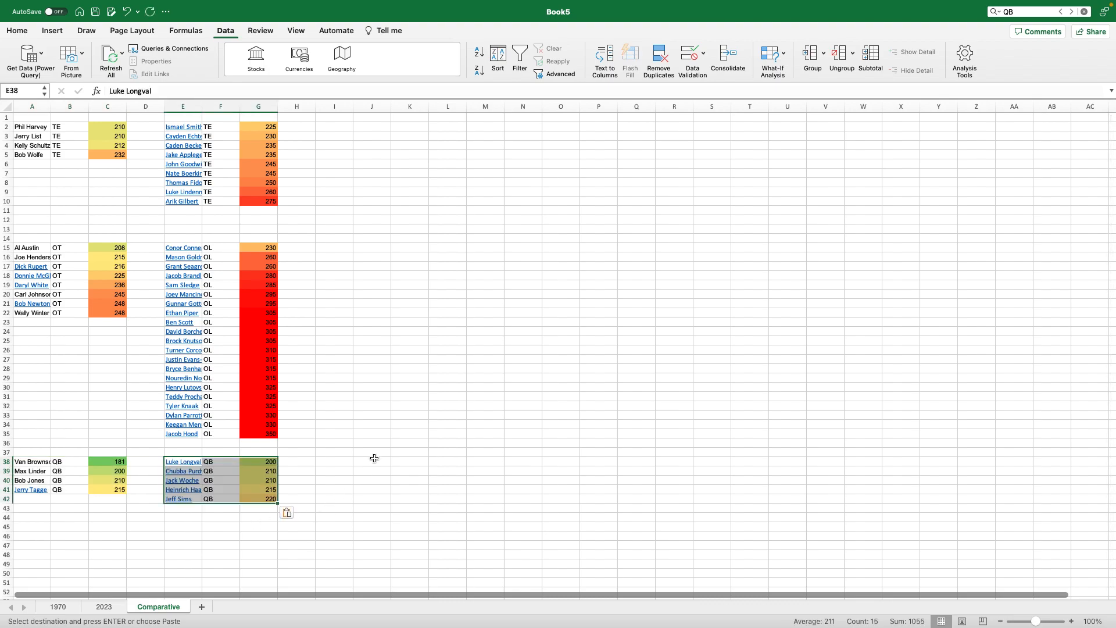
left_click(373, 461)
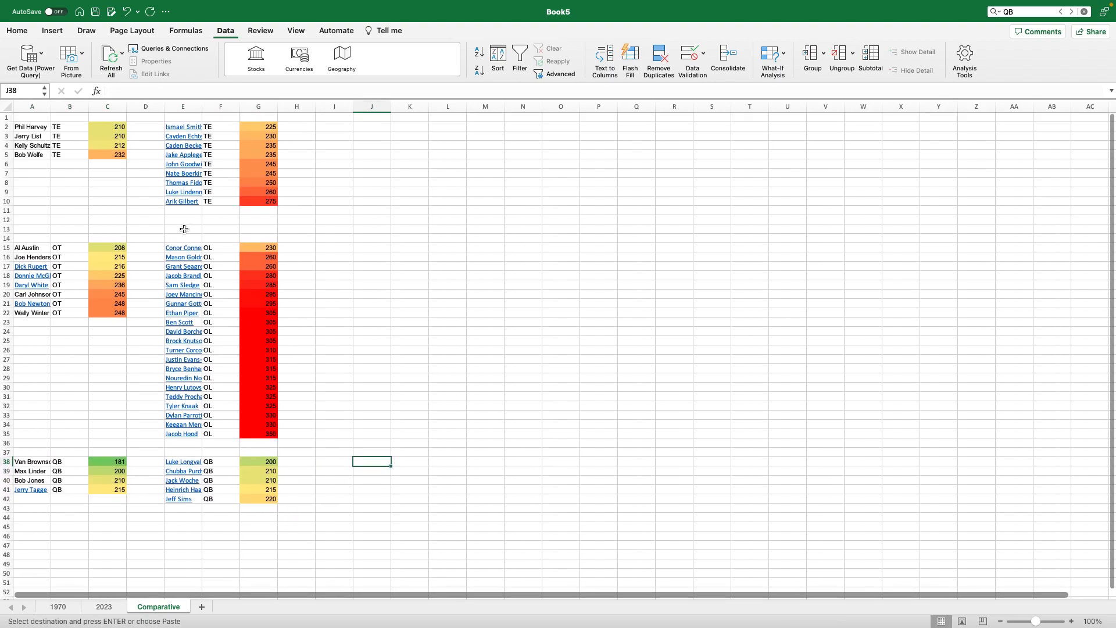
Calculate the average weight of the 2023 TE group in G11 with =AVERAGE(G2:G10)
left_click(251, 213)
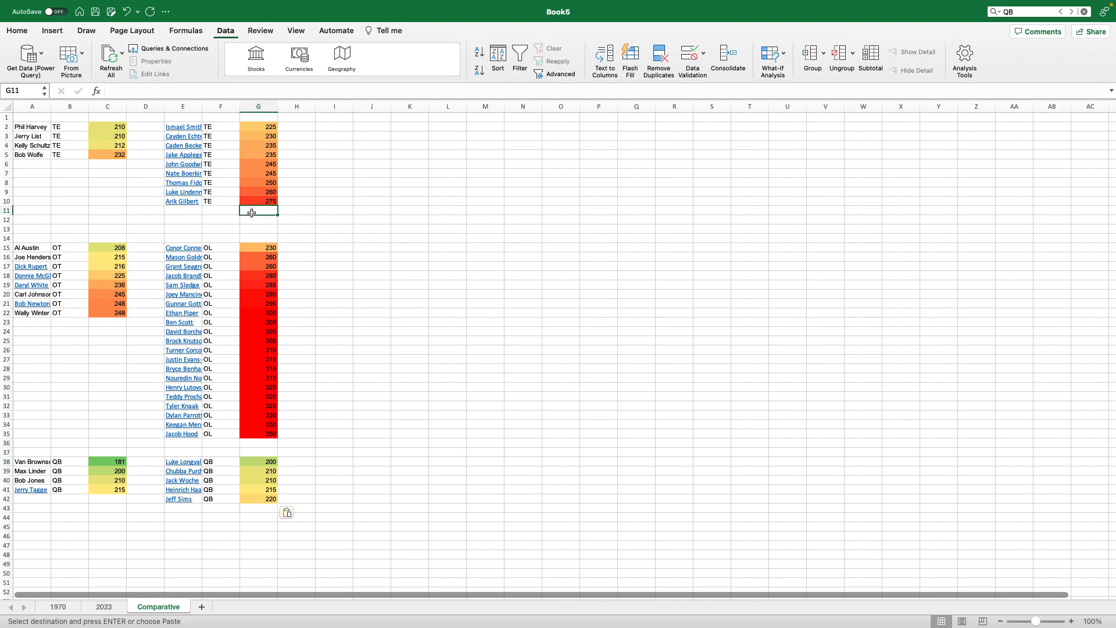
type("=")
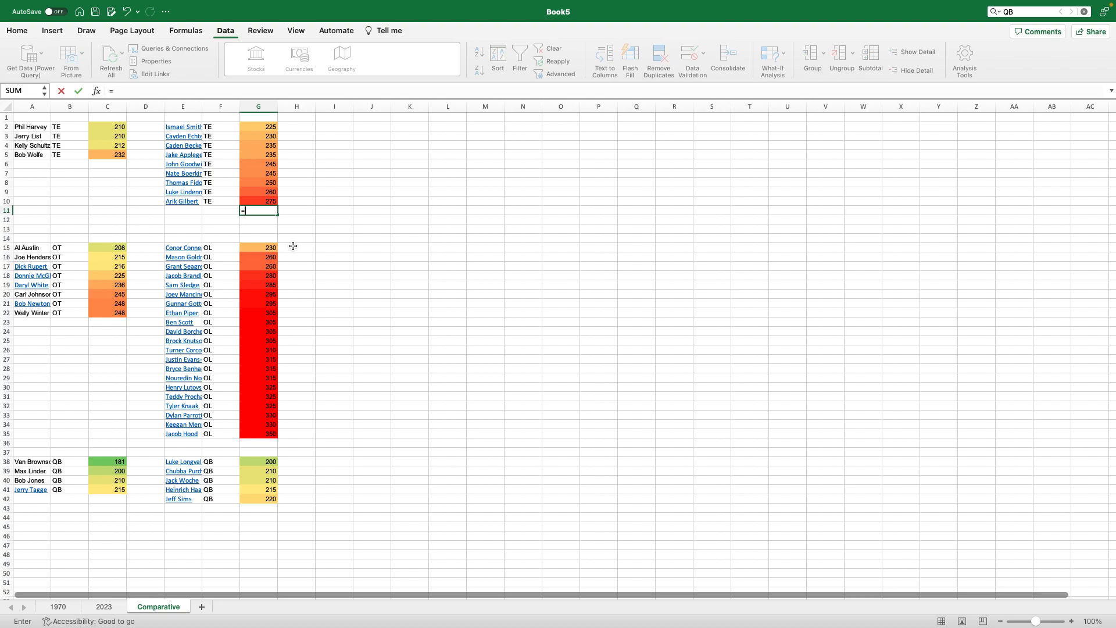
type("(AVE")
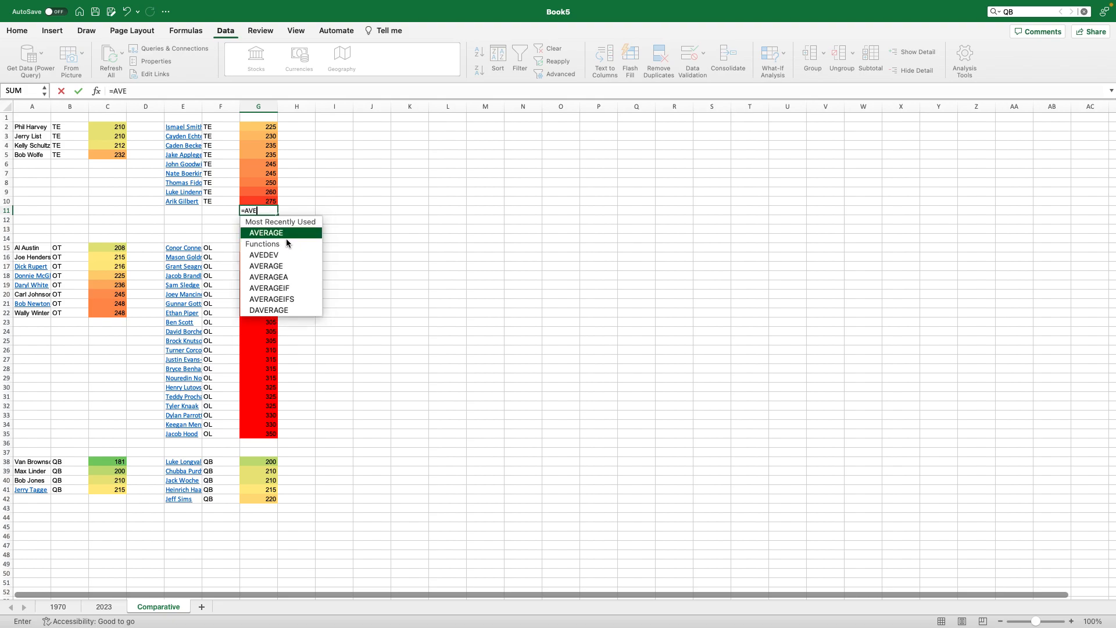
double_click(279, 233)
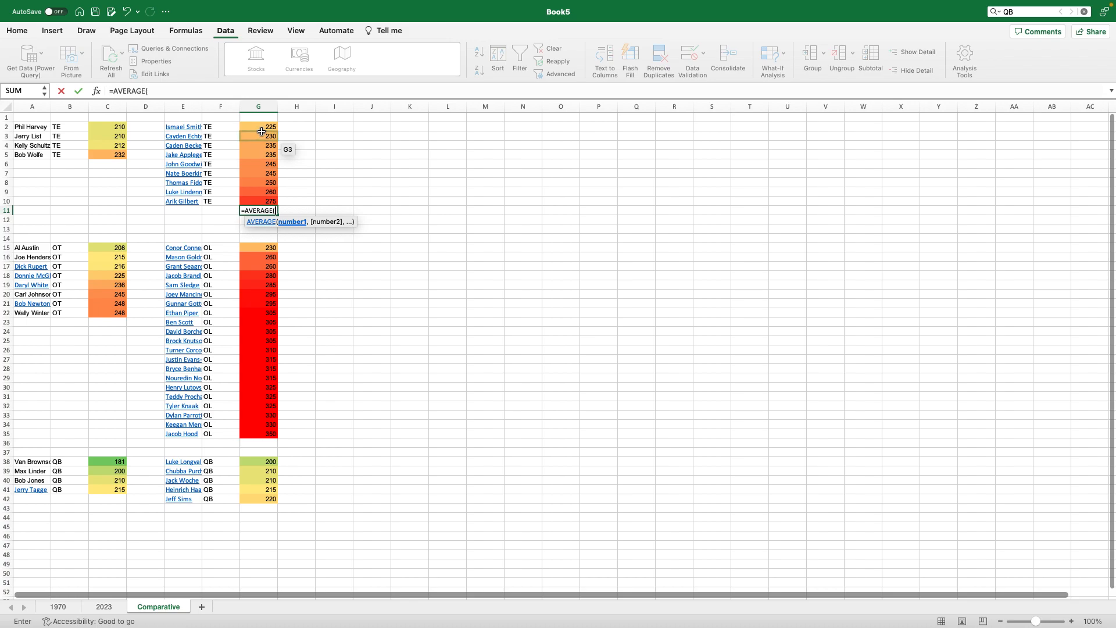
left_click_drag(262, 132, 260, 201)
type(")")
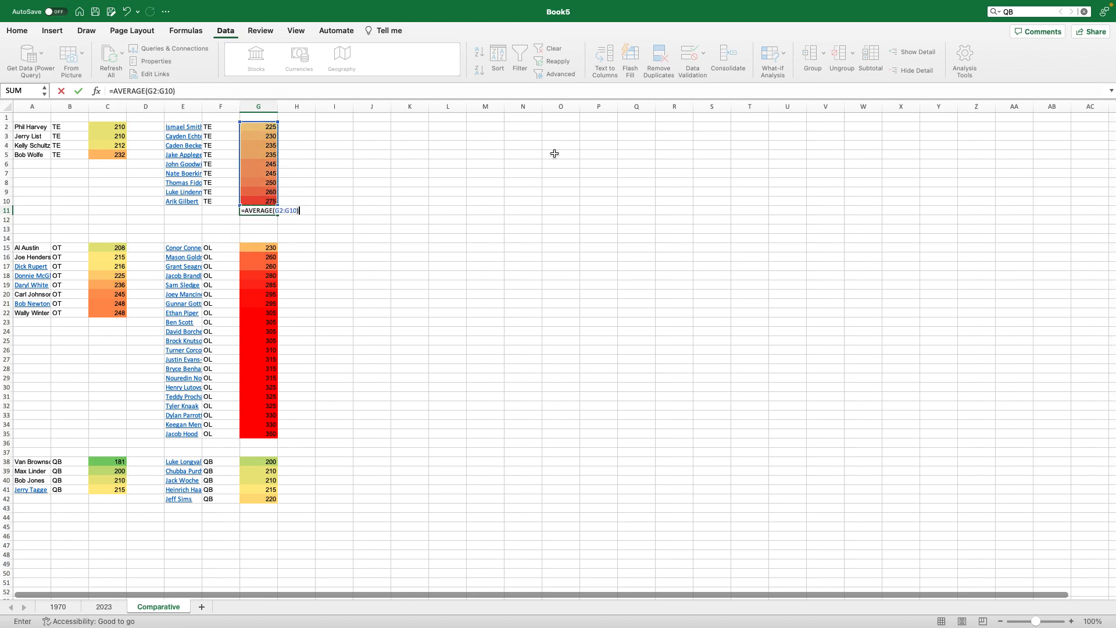
key("Return")
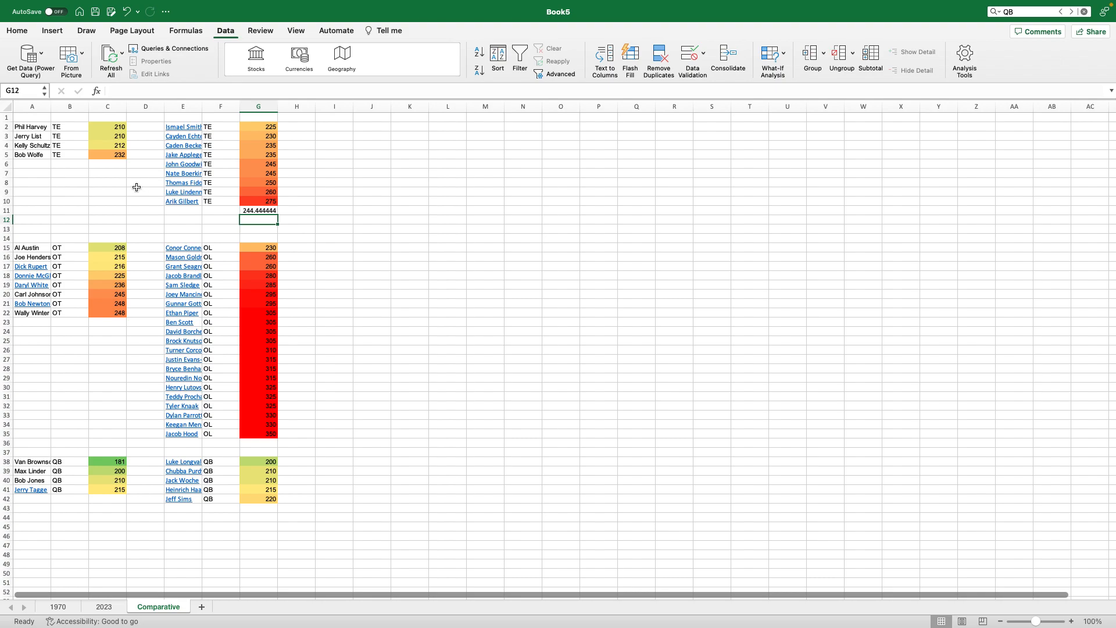
Try to average the 1970 TE weights in C6 with =AVE(C2:C5)
left_click(111, 164)
type("=AVE")
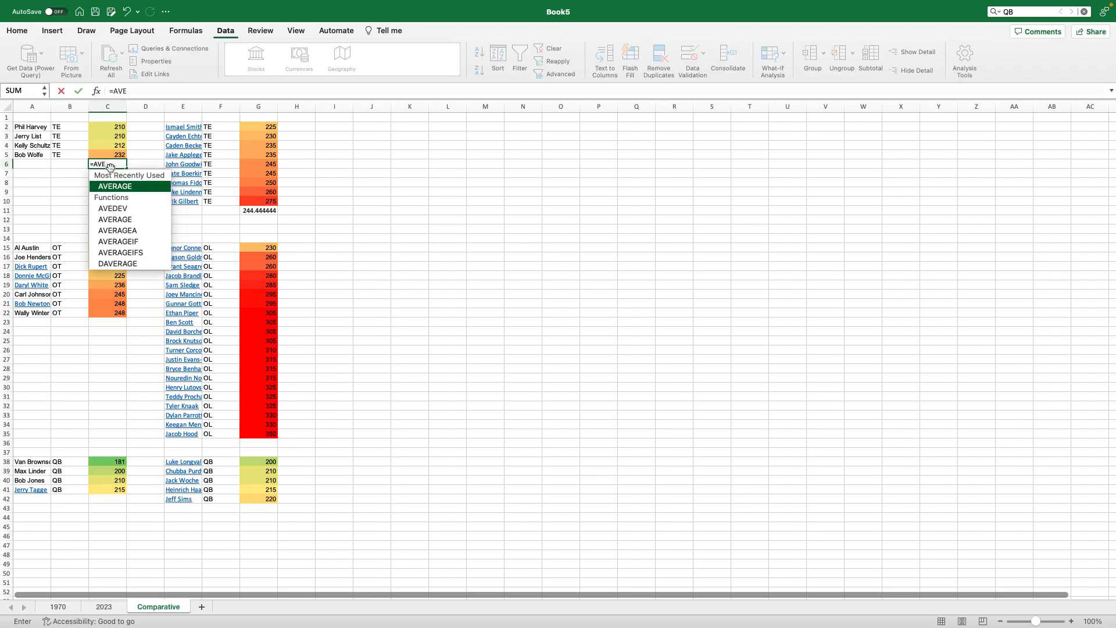
type("(")
left_click_drag(118, 156, 116, 128)
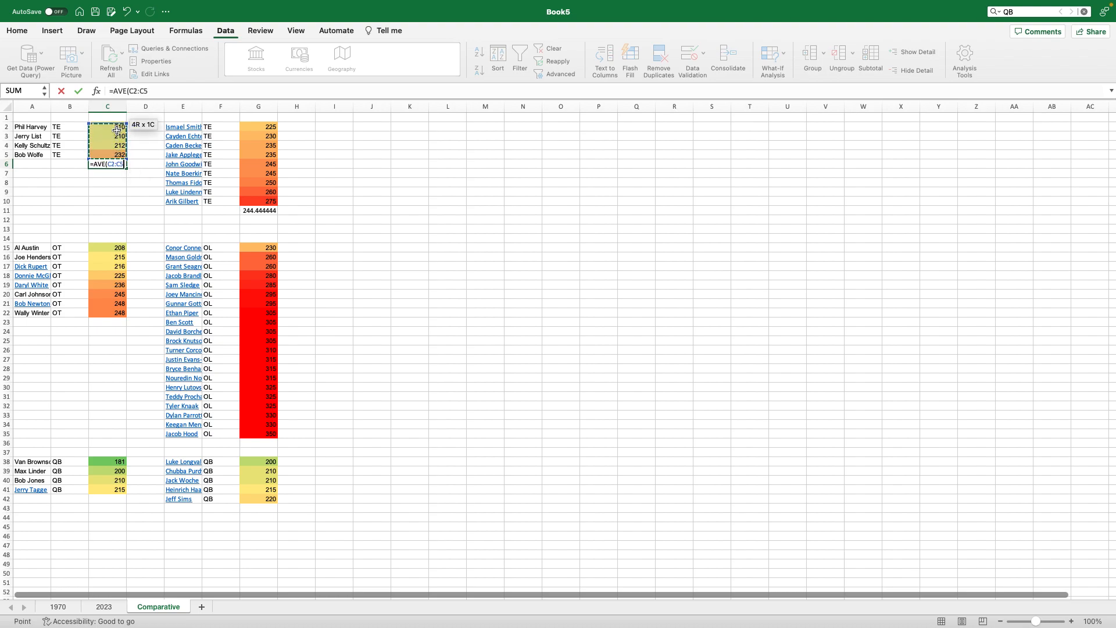
key("Return")
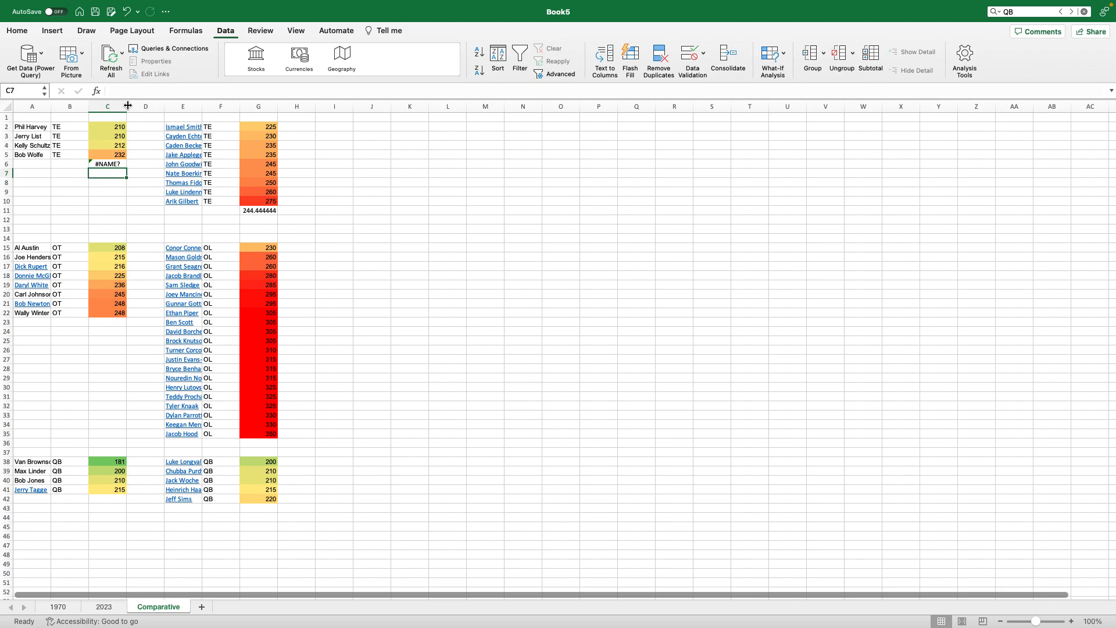
Widen column C to well beyond the width of its contents
double_click(127, 106)
left_click(128, 106)
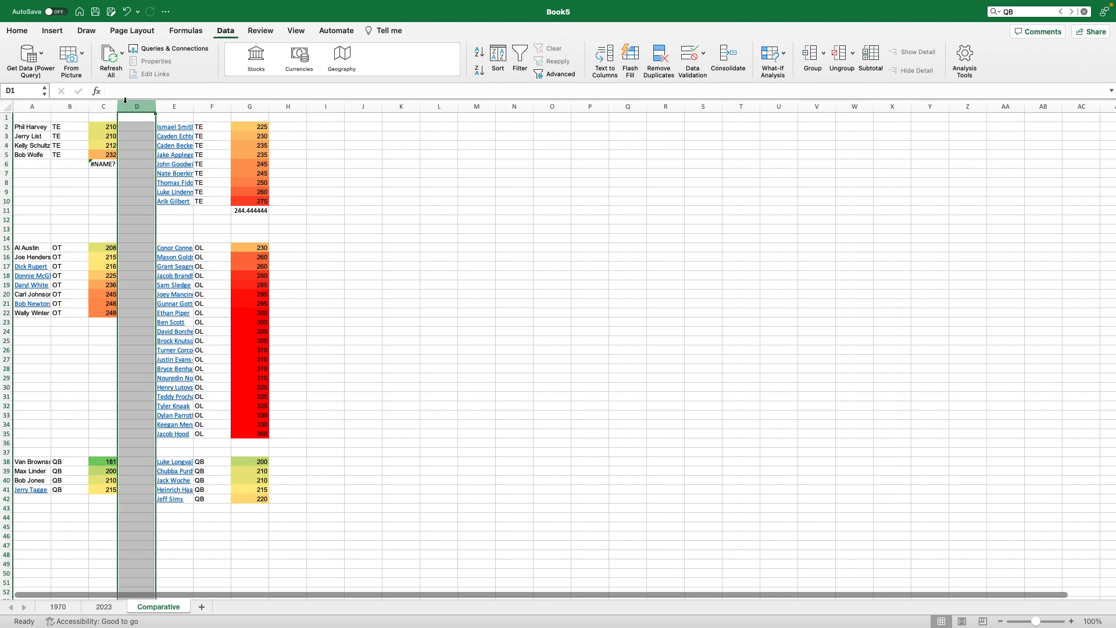
left_click_drag(118, 107, 151, 105)
Replace the formula in C6 with an AVERAGE of the 1970 TE weights in C2:C5
left_click(120, 164)
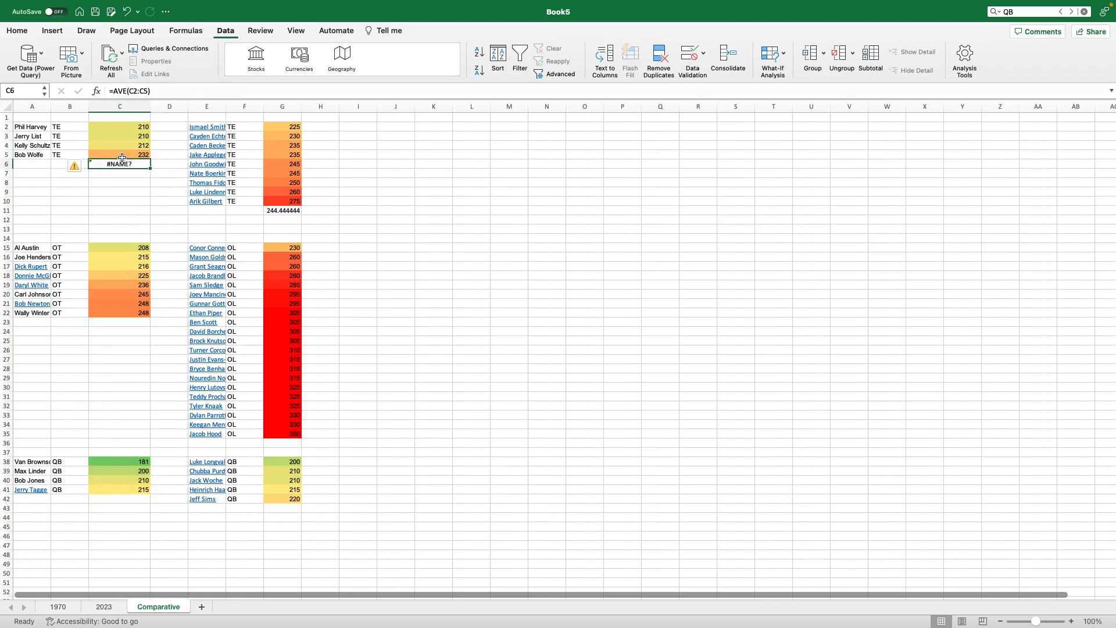
left_click(150, 91)
left_click_drag(150, 91, 87, 91)
type("=AV")
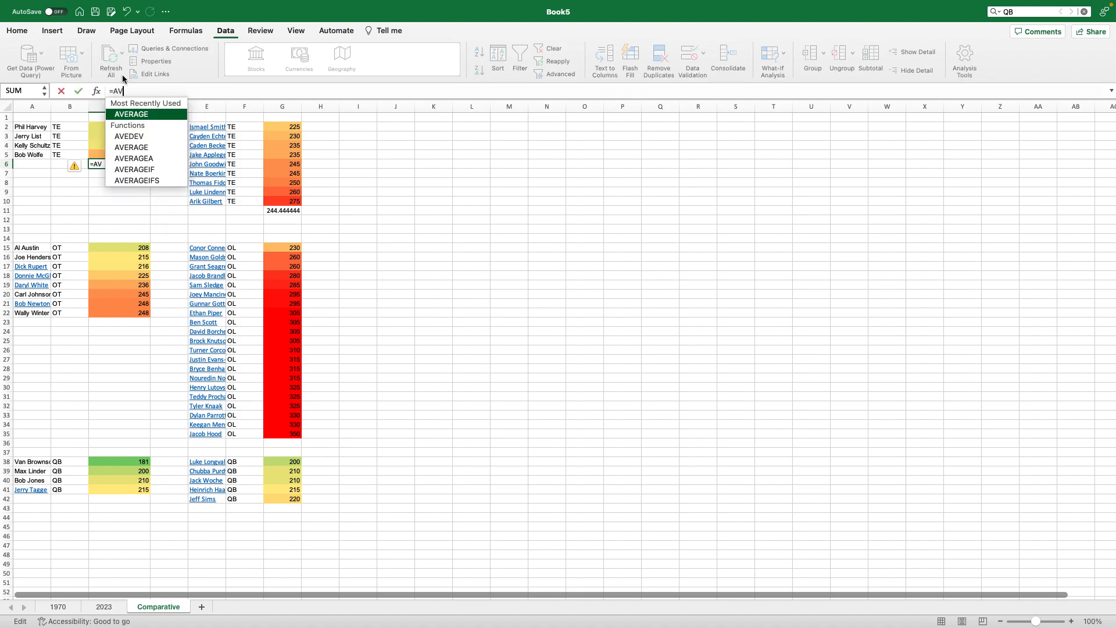
left_click(127, 113)
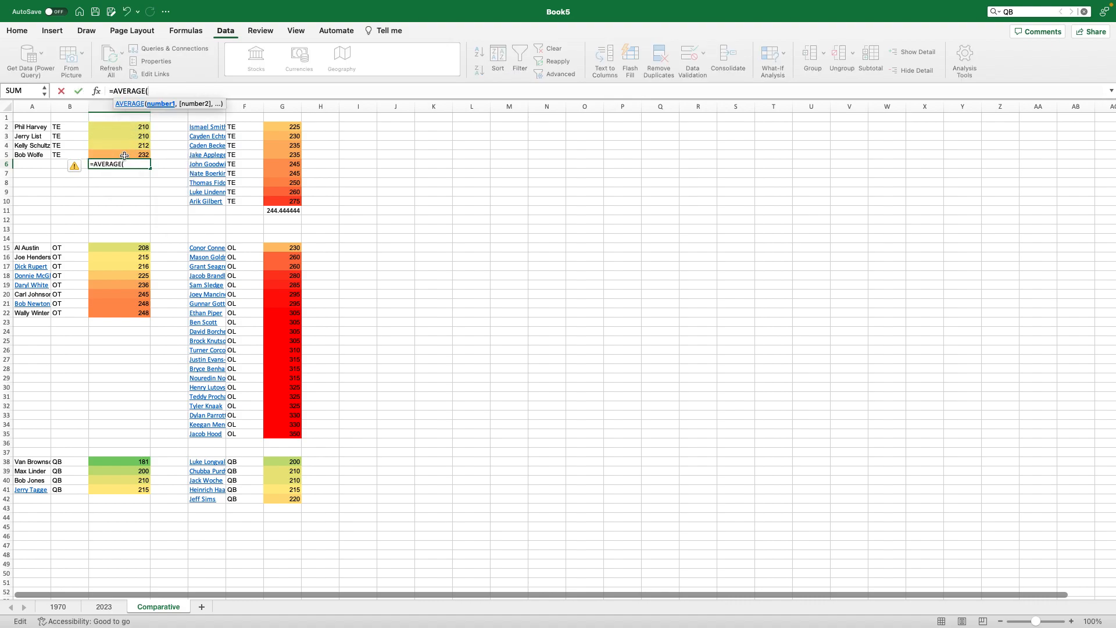
left_click(123, 129)
left_click_drag(123, 129, 123, 151)
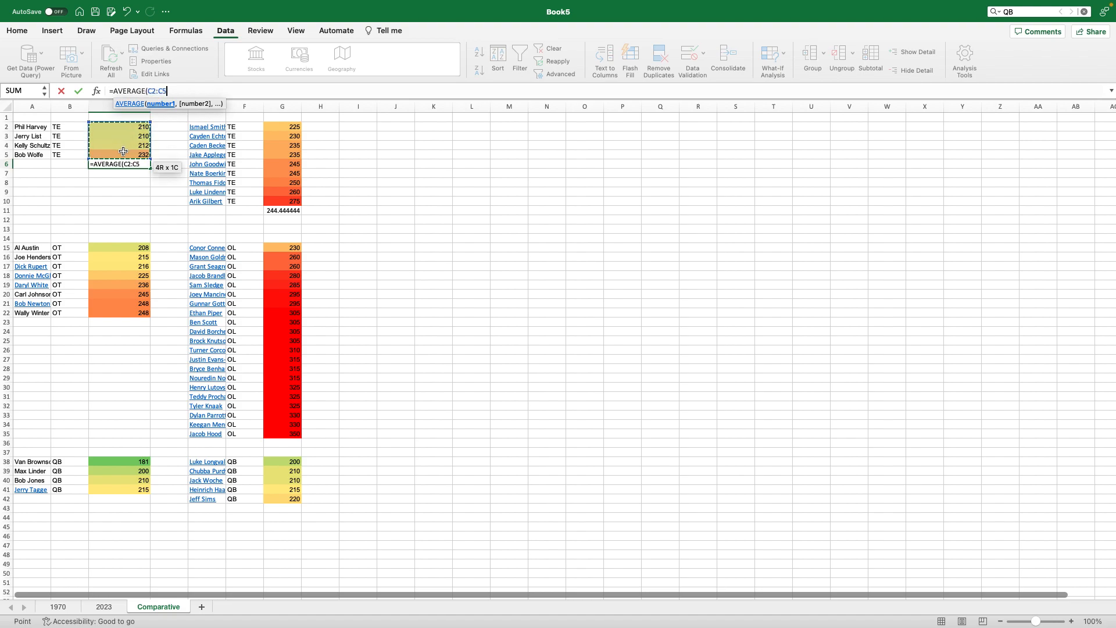
key("Return")
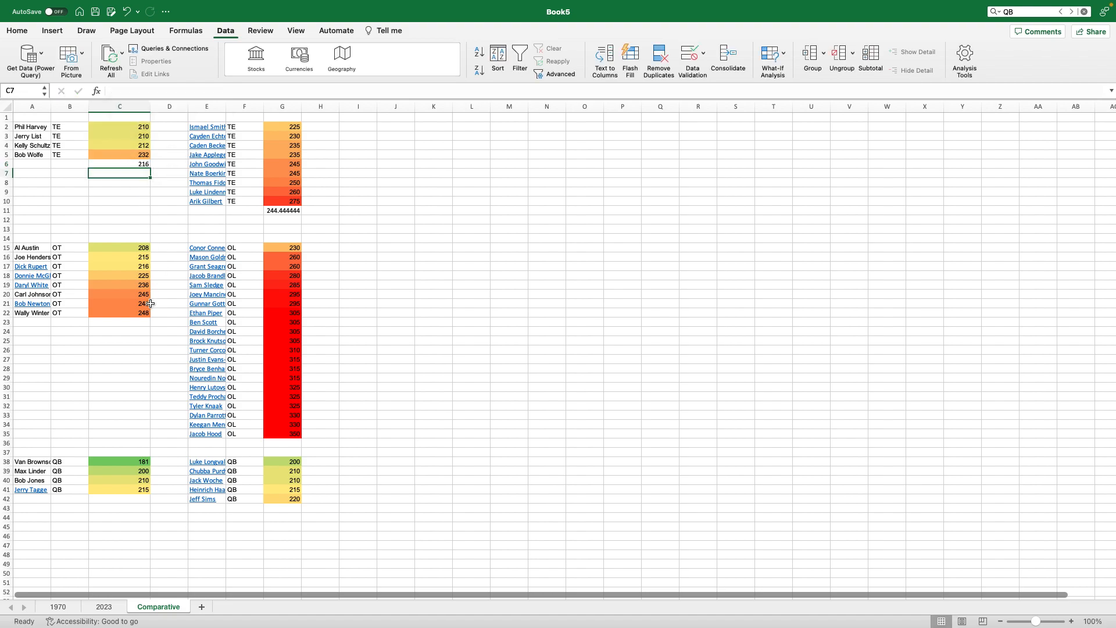
Label the two TE averages by entering "Average" in B6 and F11
left_click(284, 210)
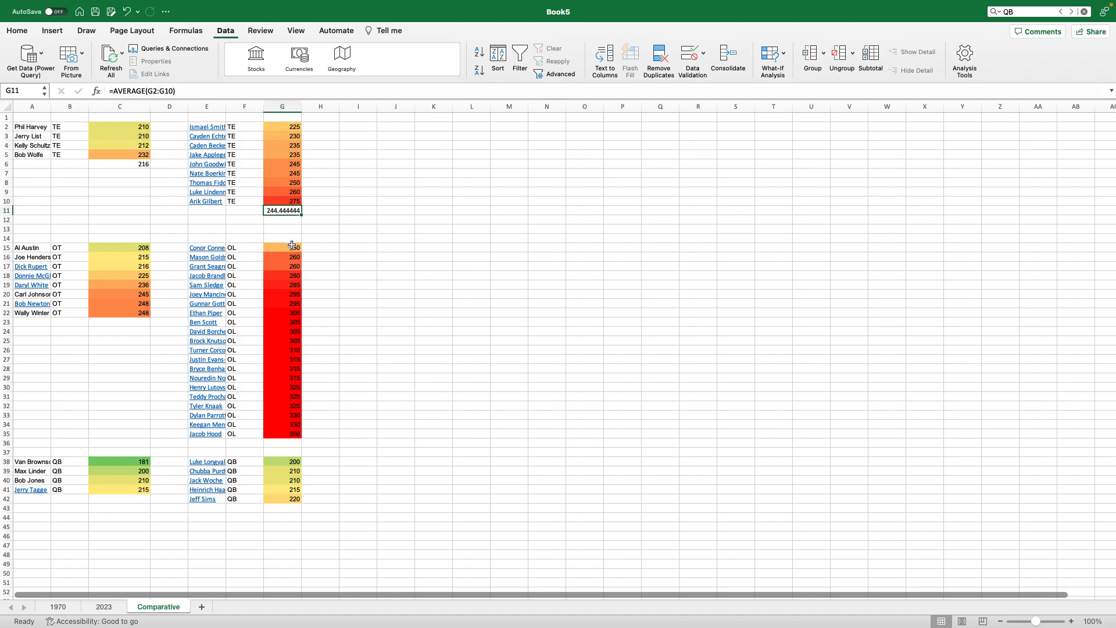
left_click(136, 165)
left_click(79, 164)
type("Ave")
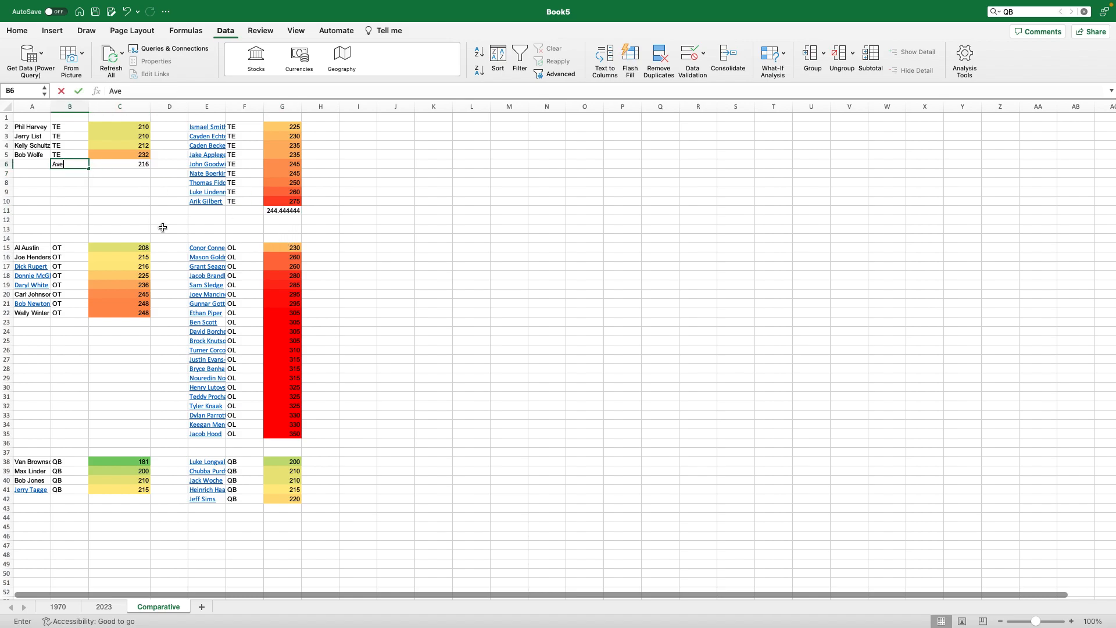
type("rage")
left_click(163, 227)
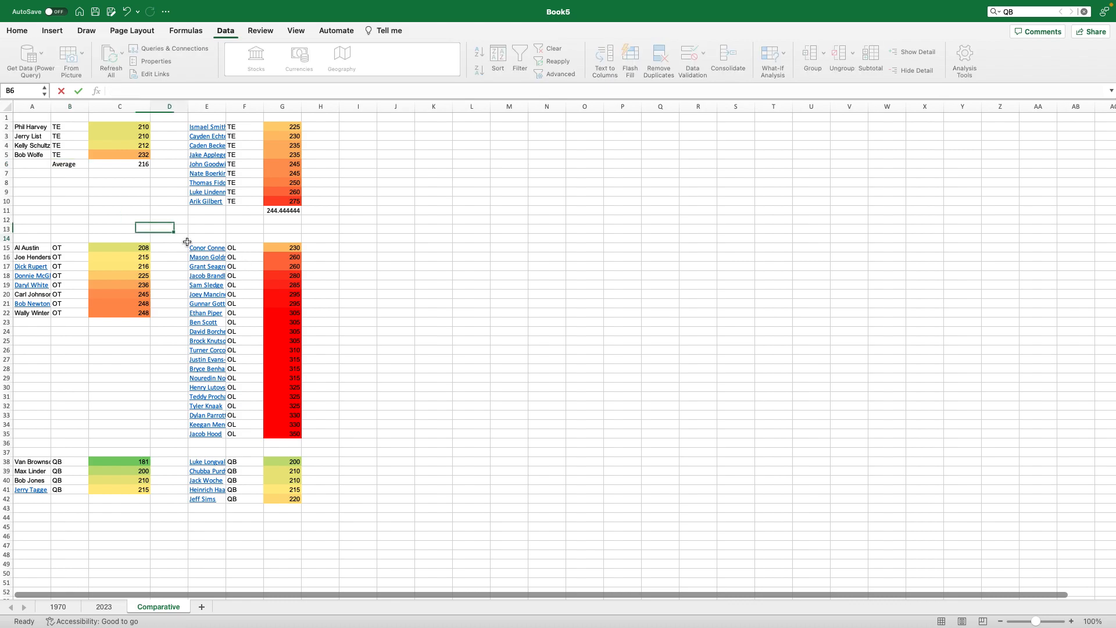
left_click(248, 211)
type("Average")
left_click(413, 274)
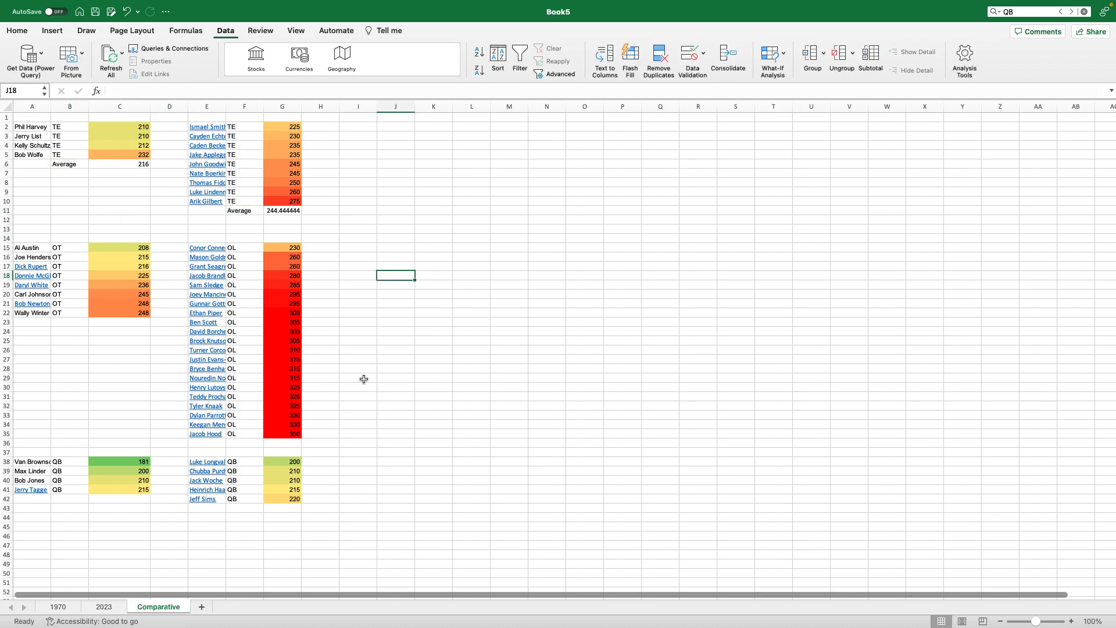
Enter "Average" in B23 and average the 1970 OT weights C15:C22 in C23
left_click(75, 325)
type("Aver")
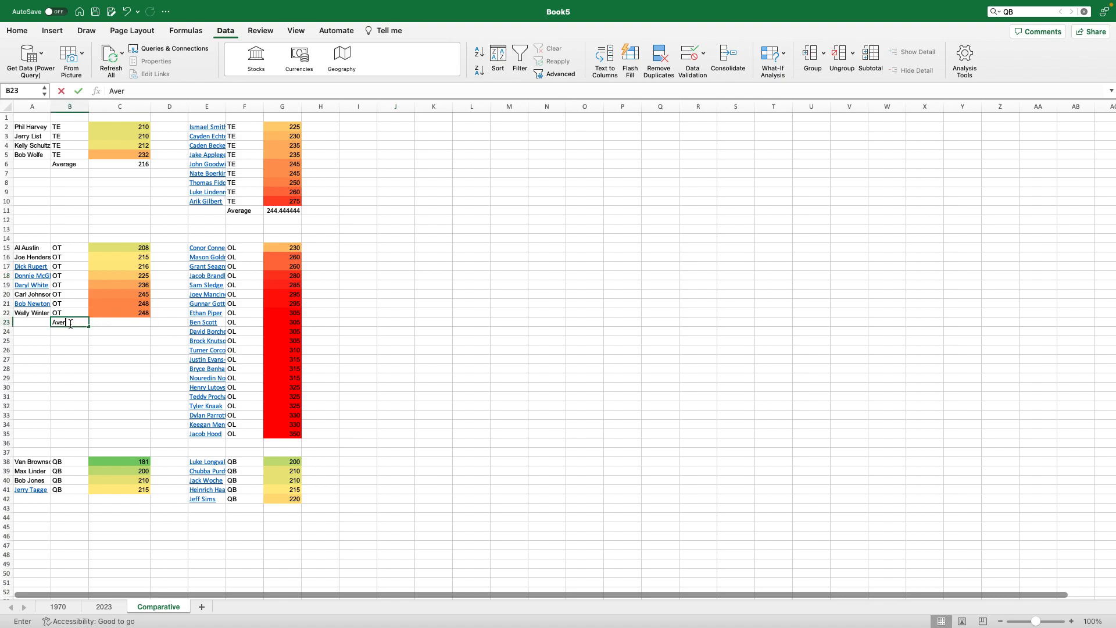
type("age")
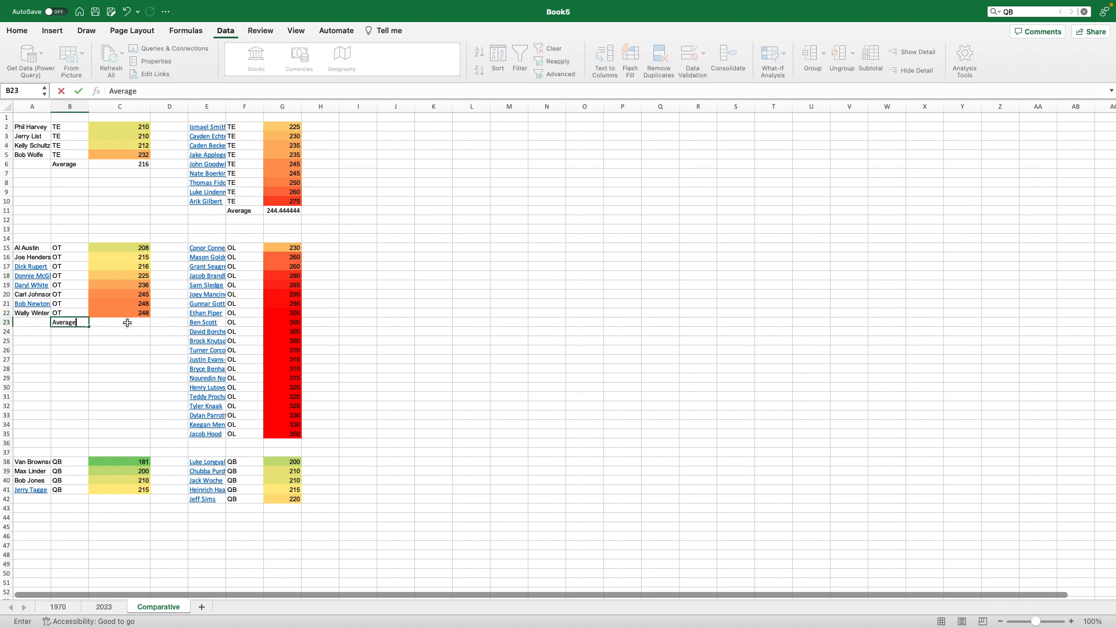
left_click(128, 323)
type("=Av")
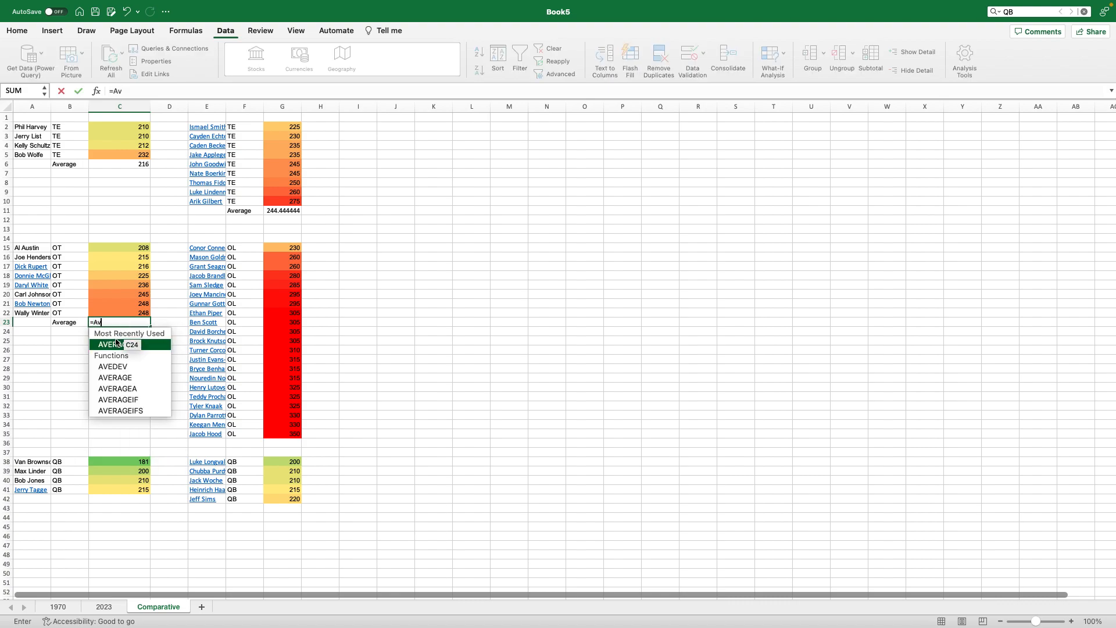
double_click(113, 345)
left_click_drag(124, 248, 123, 308)
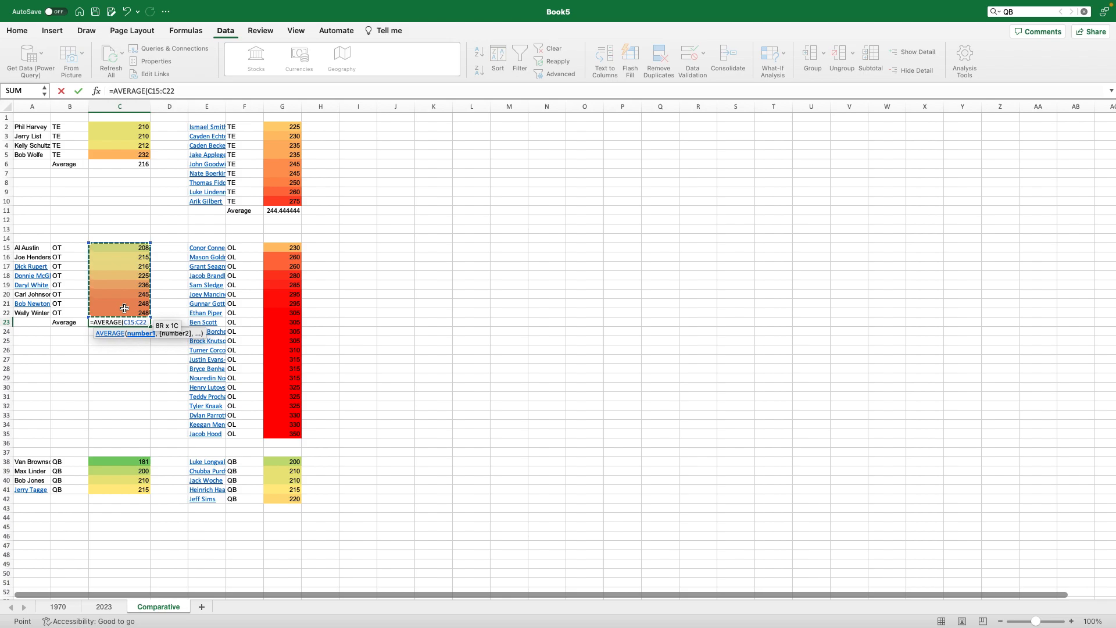
key("Return")
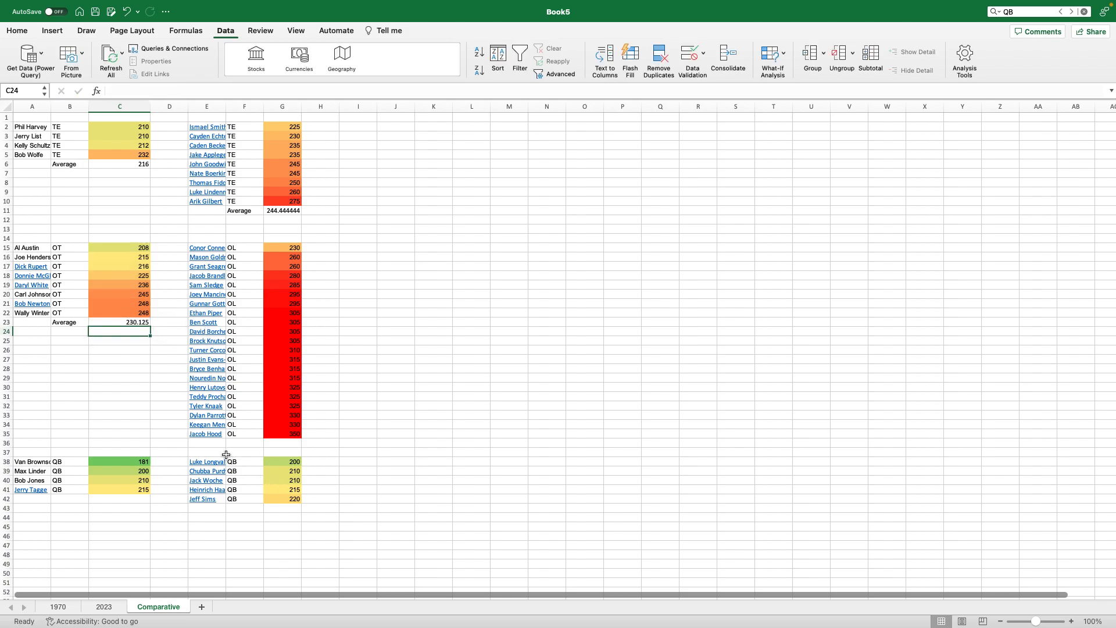
Copy the "Average" label from B23 to E36, B42 and E43
left_click(216, 446)
left_click(80, 320)
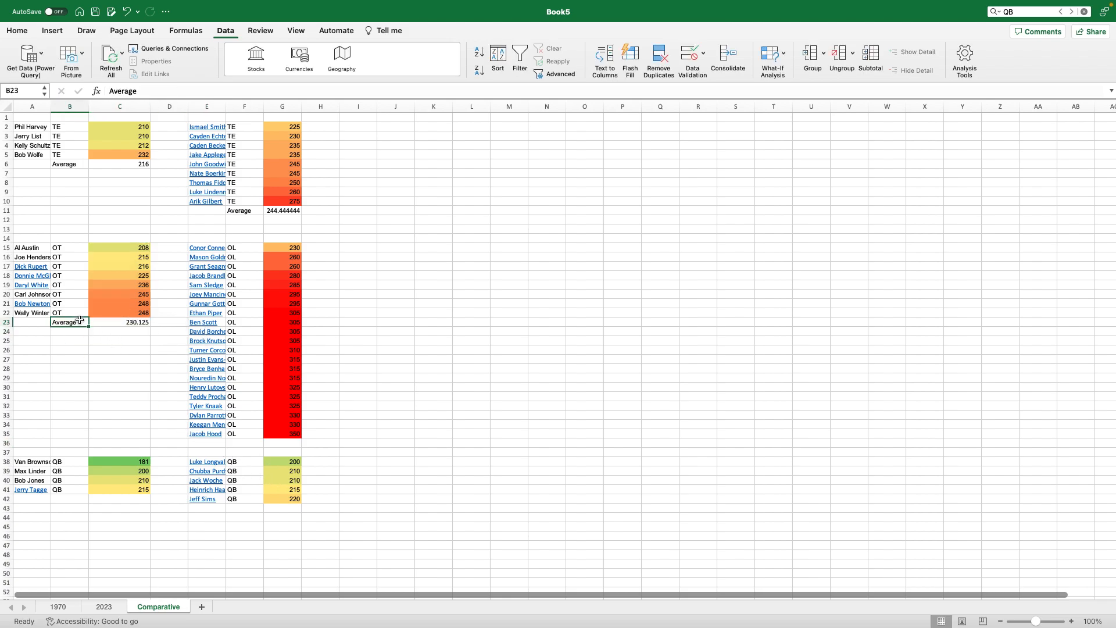
key("super+c")
left_click(207, 443)
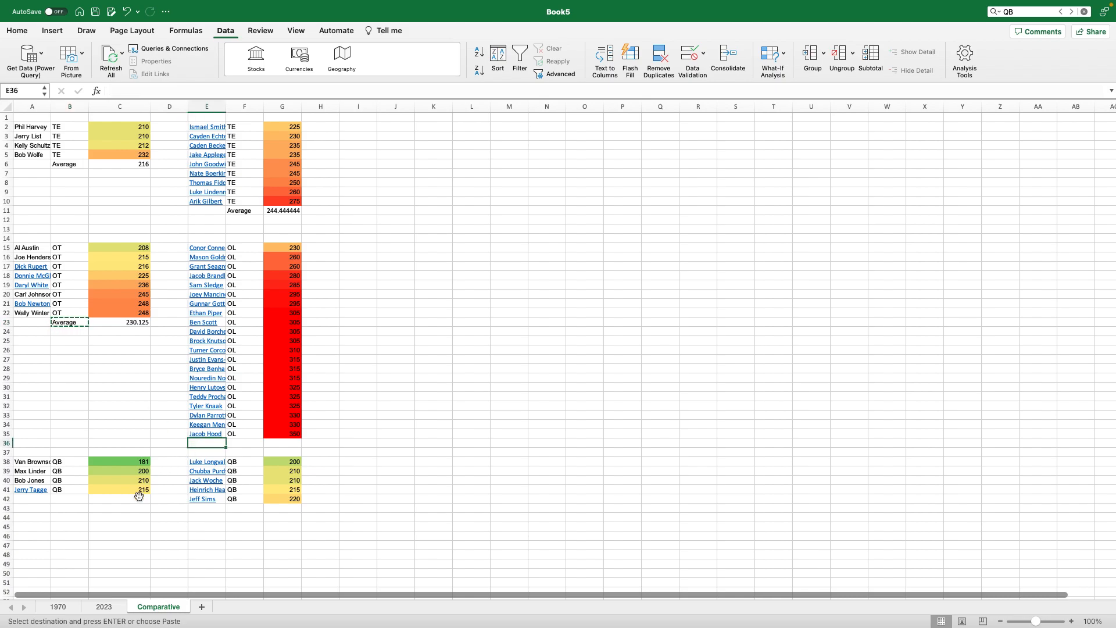
key("super+v")
left_click(74, 501)
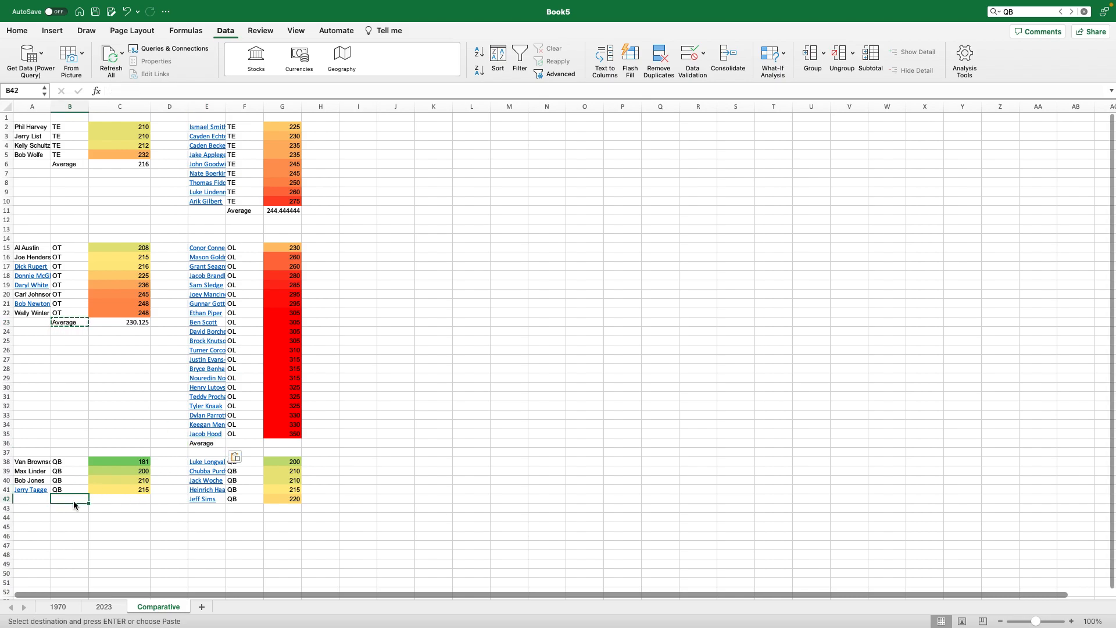
key("super+v")
left_click(211, 508)
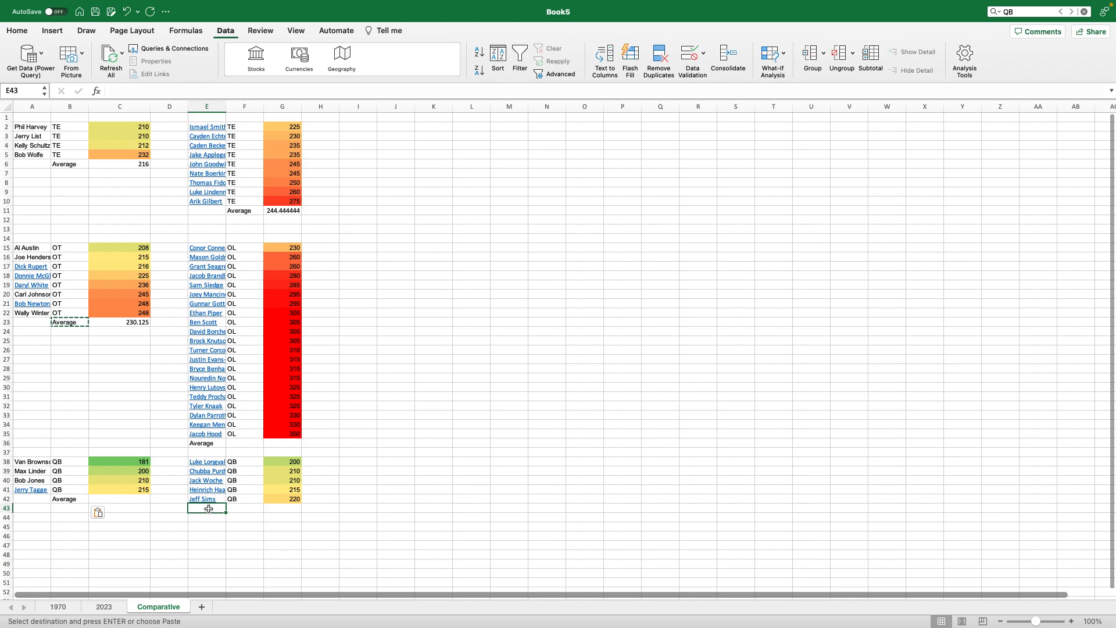
key("super+v")
Calculate the average weight of the 2023 OL group in G36 from G15:G35
left_click(287, 444)
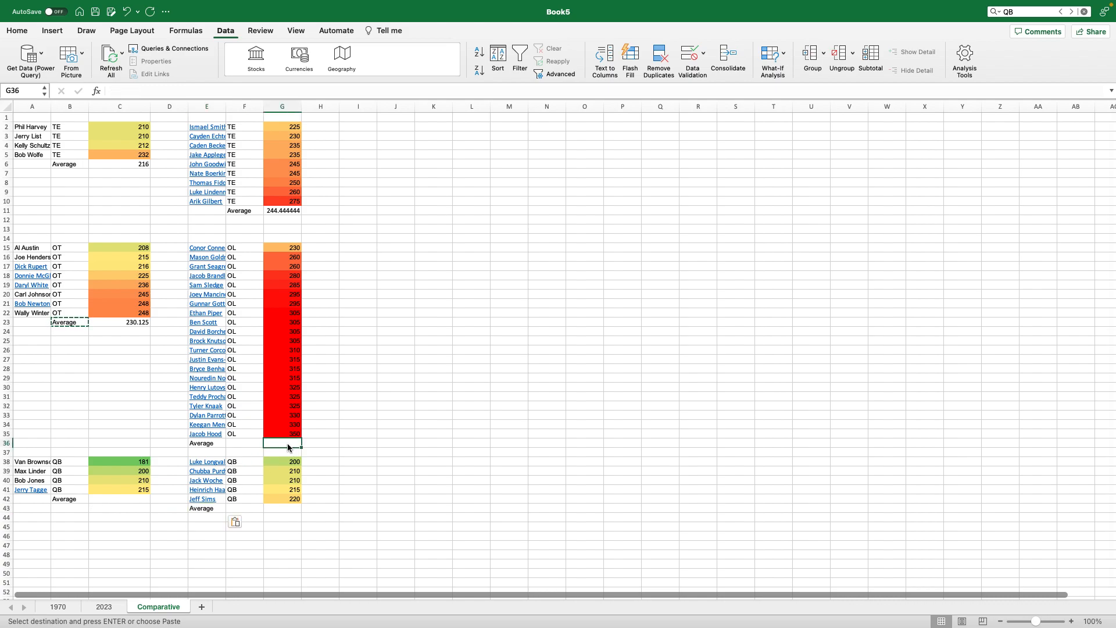
type("=AVE")
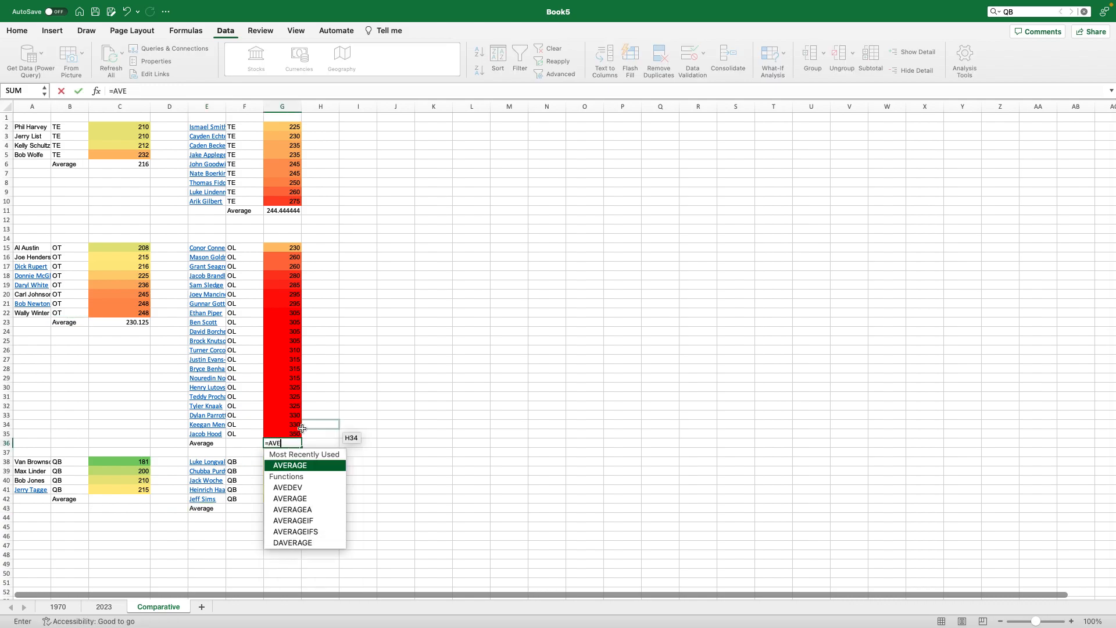
double_click(289, 468)
left_click_drag(288, 433, 276, 246)
key("Return")
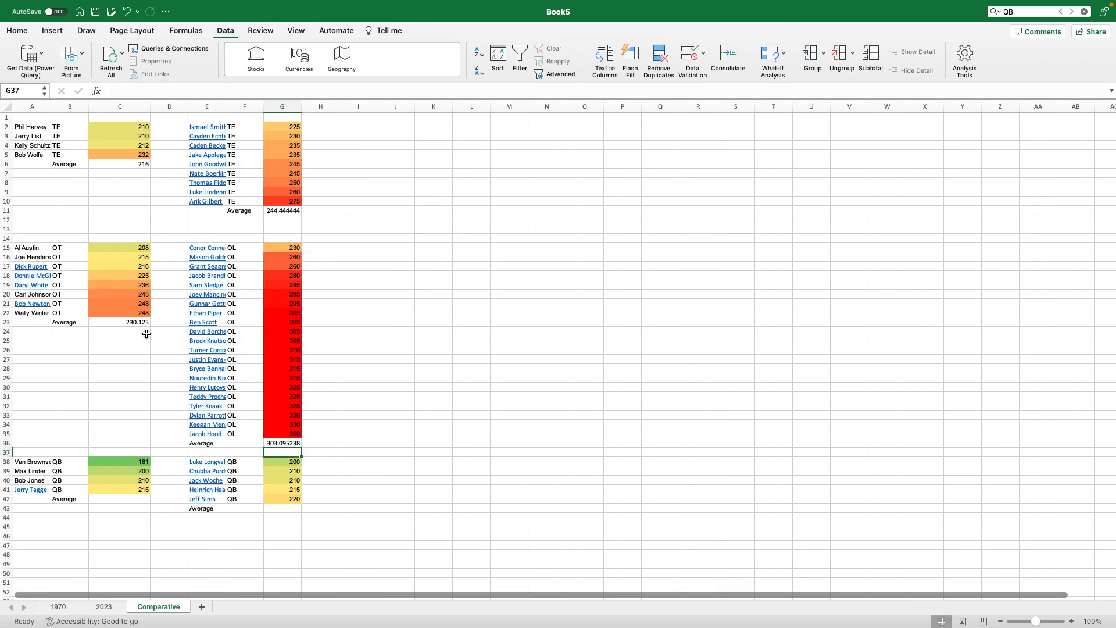
Calculate the average weight of the 1970 QB group in C42 from C38:C41
left_click(114, 499)
type("=AVE")
double_click(114, 522)
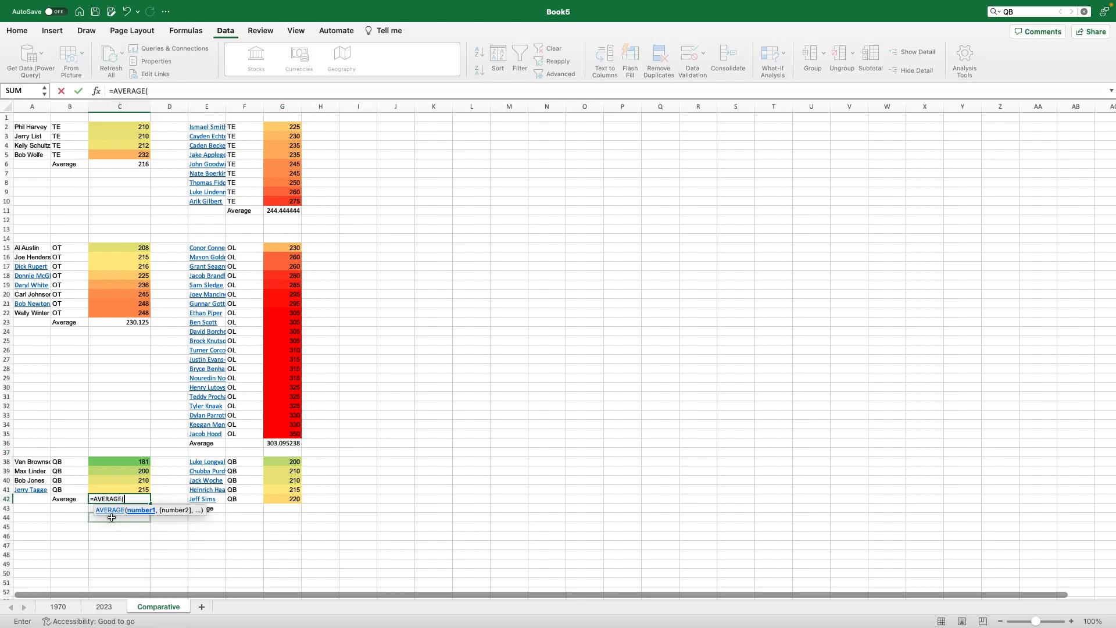
left_click_drag(121, 490, 123, 463)
key("Return")
Calculate the average weight of the 2023 QB group in G43 from G38:G42
left_click(283, 511)
type("=Ave")
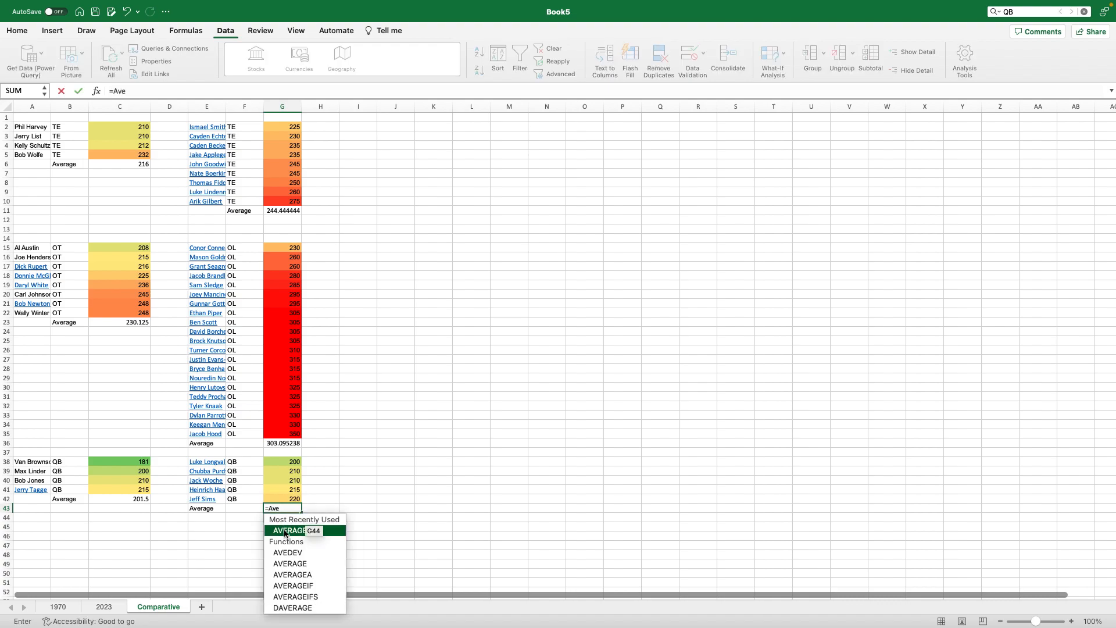
left_click(285, 531)
left_click_drag(282, 499, 281, 467)
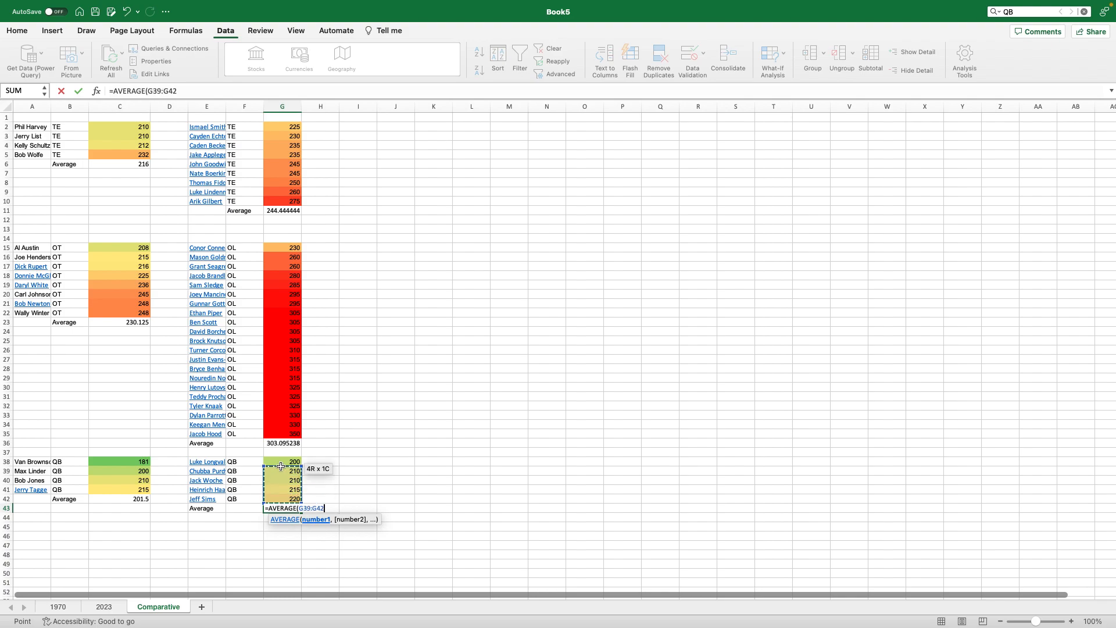
key("Return")
left_click(368, 492)
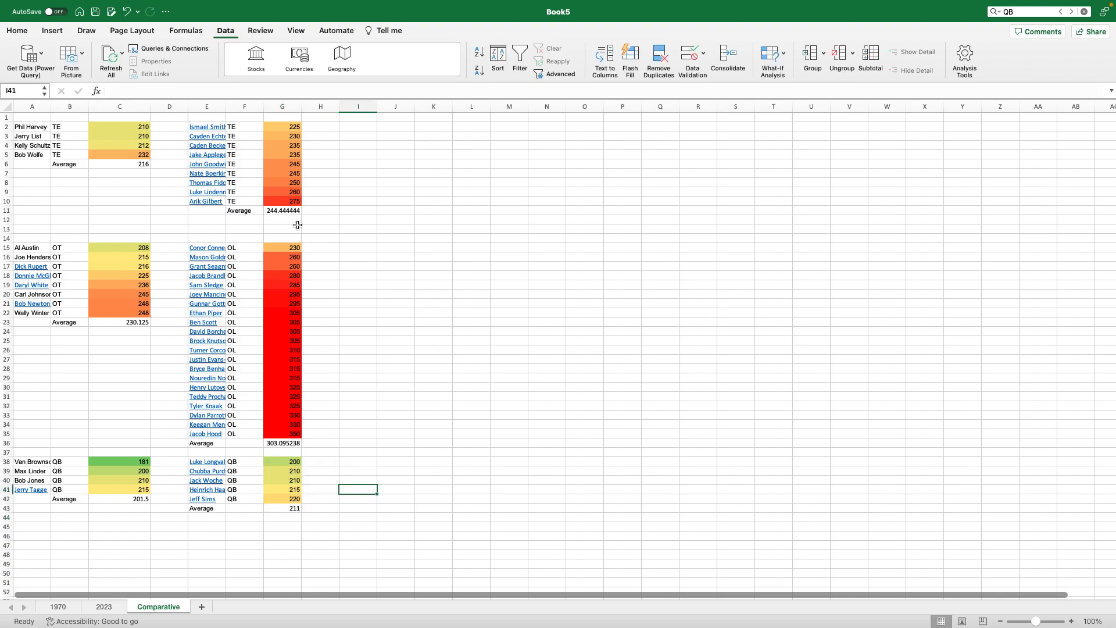
Calculate the TE average weight difference in I11 by subtracting the 1970 average in C6 from the 2023 average in G11
scroll(296, 223, "up", 2)
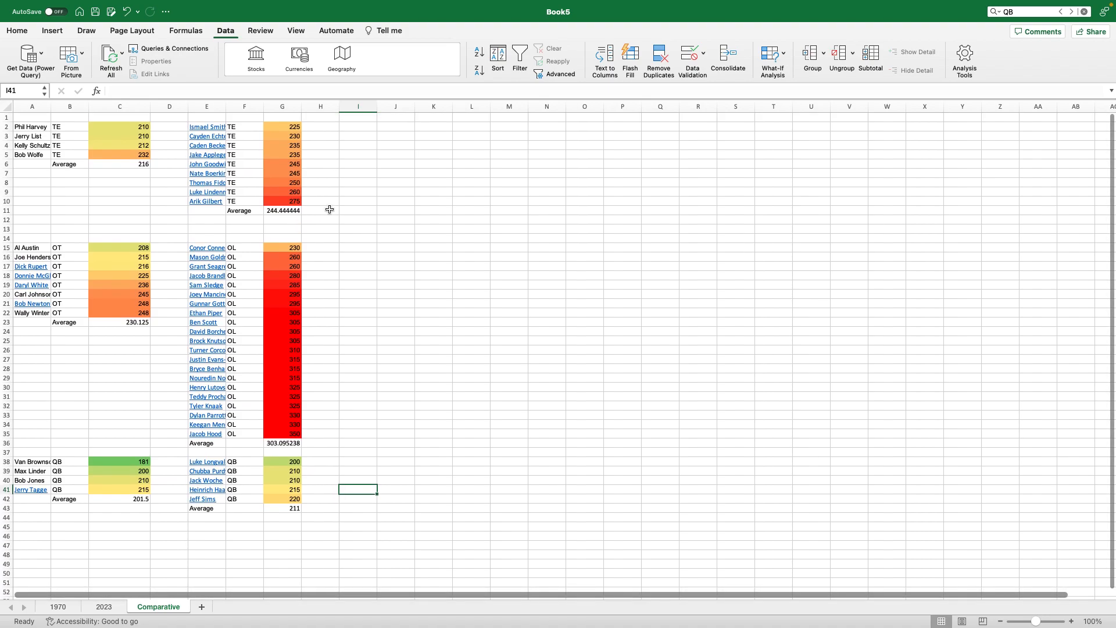
left_click(351, 212)
type("=")
left_click(278, 213)
type("-")
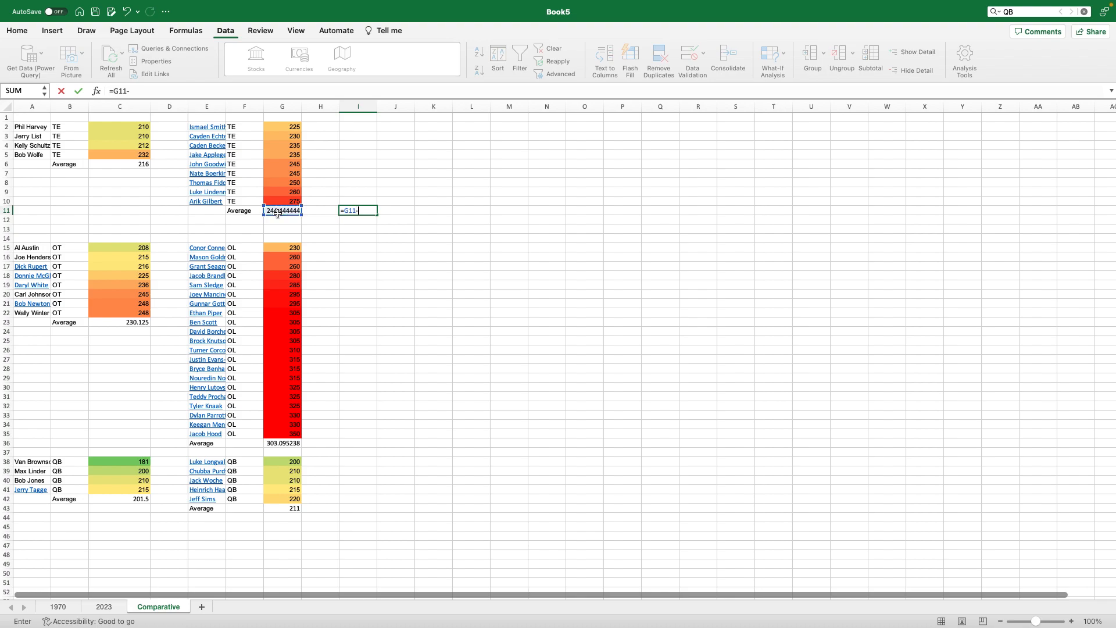
left_click(141, 165)
key("Return")
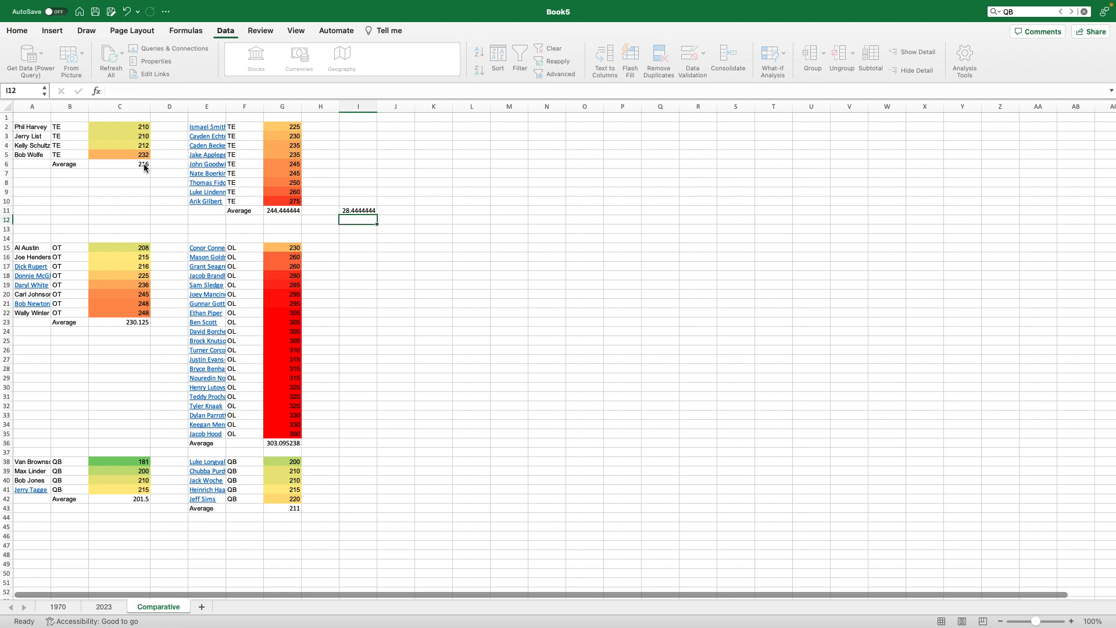
Calculate the line average weight difference in I36 by subtracting the 1970 OT average in C23 from the 2023 OL average in G36
left_click(351, 443)
type("=")
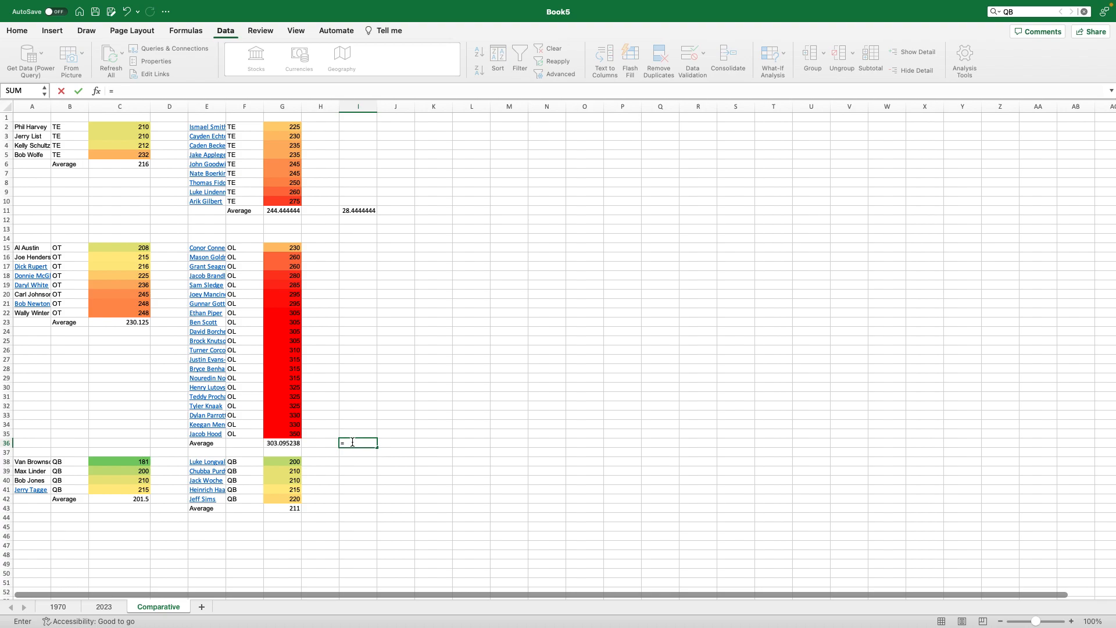
left_click(278, 444)
type("-")
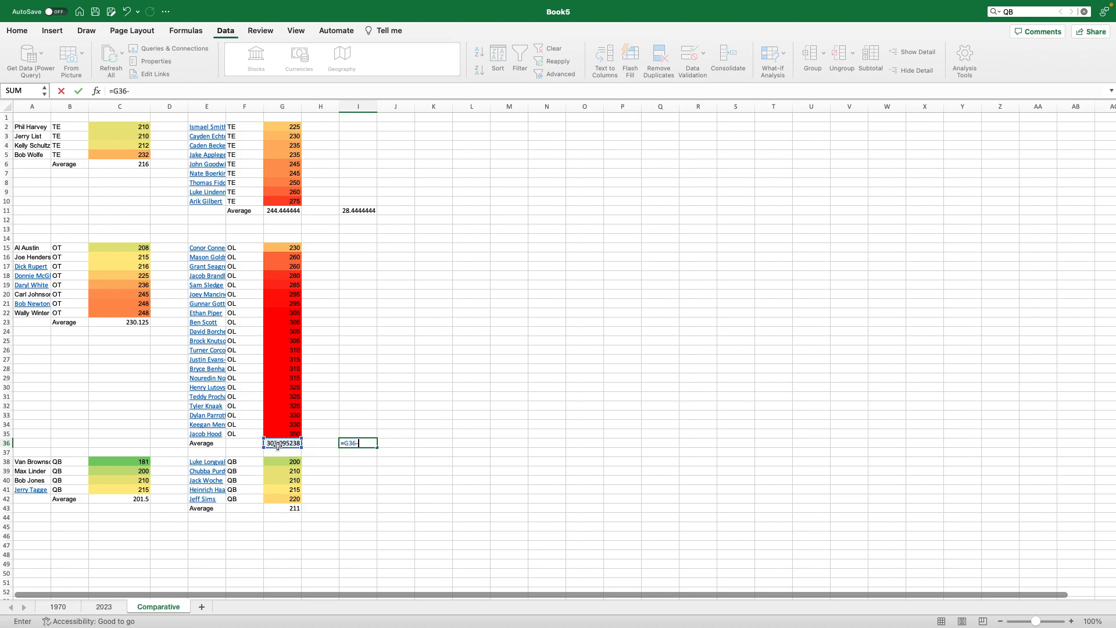
left_click(126, 325)
key("Return")
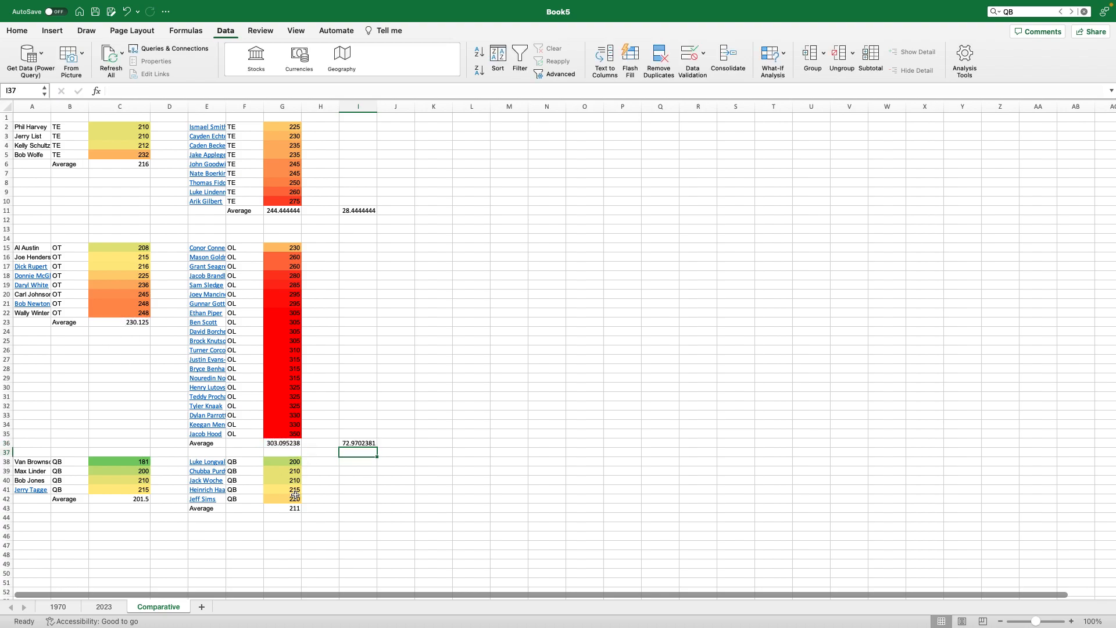
Calculate the QB average weight difference in I43 by subtracting the 1970 average in C42 from the 2023 average in G43
left_click(357, 507)
type("=")
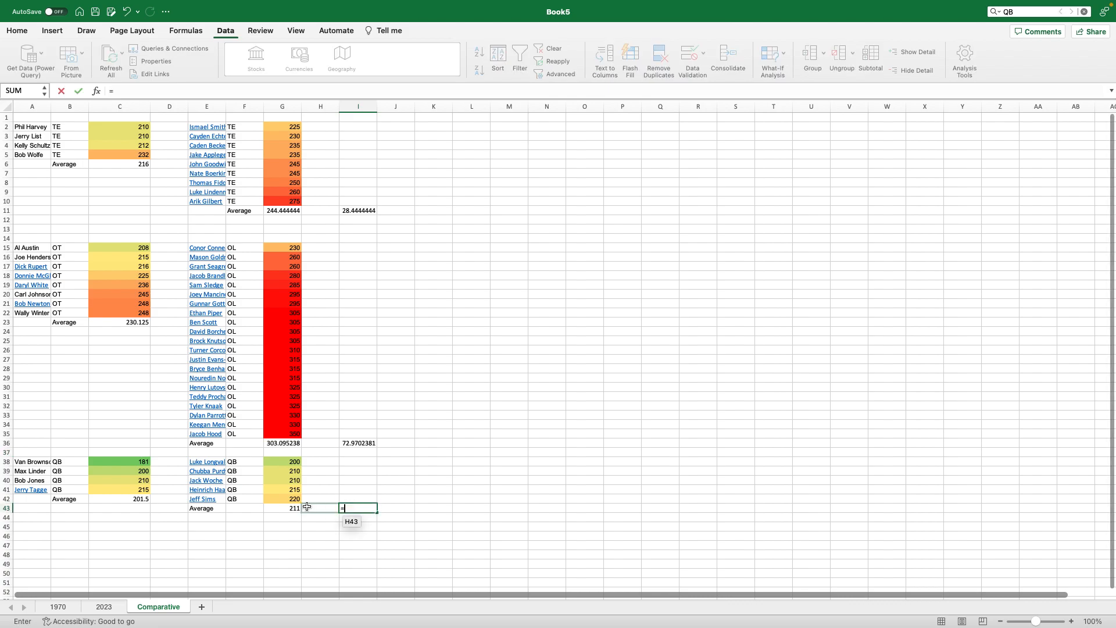
left_click(296, 509)
type("-")
left_click(125, 499)
key("Return")
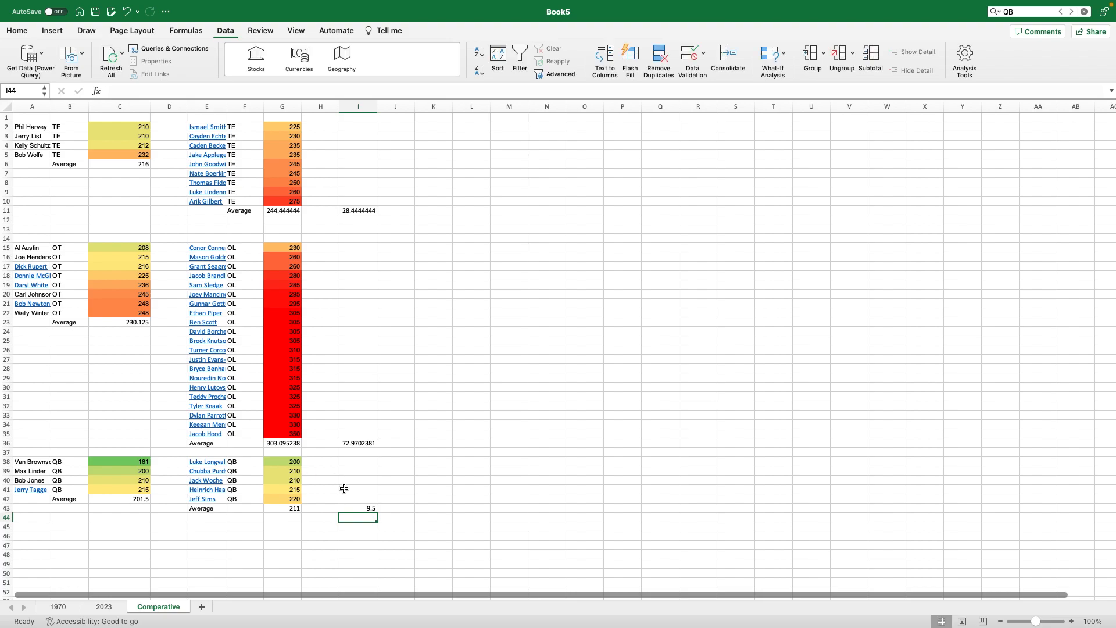
scroll(386, 428, "up", 3)
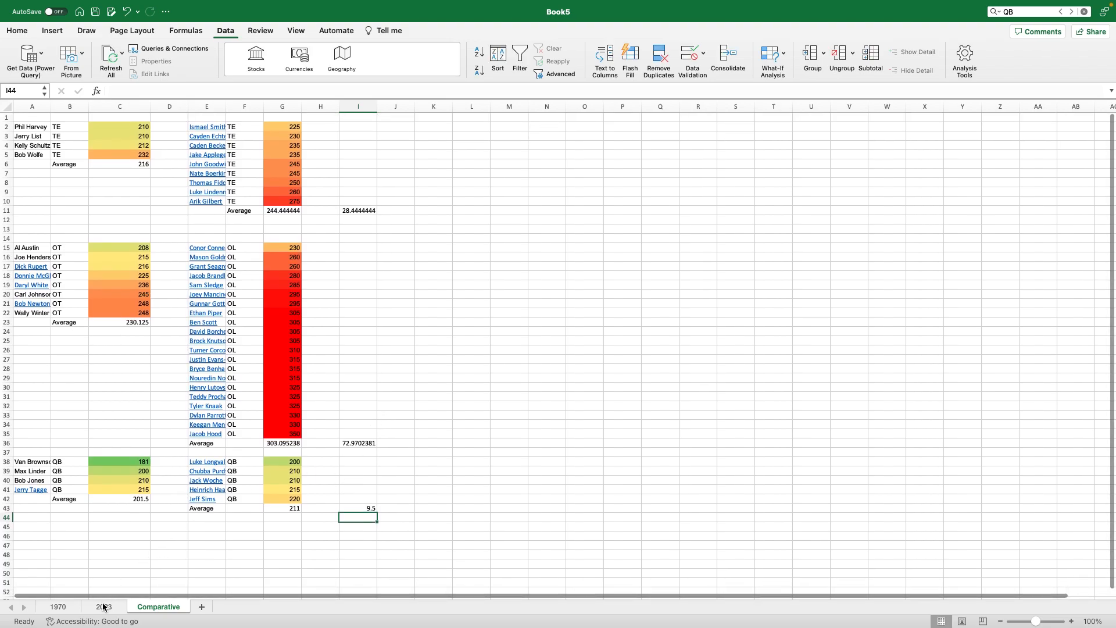
Review the color-scaled weights on the 1970 and 2023 sheets and return to the Comparative sheet
left_click(61, 607)
scroll(216, 311, "up", 10)
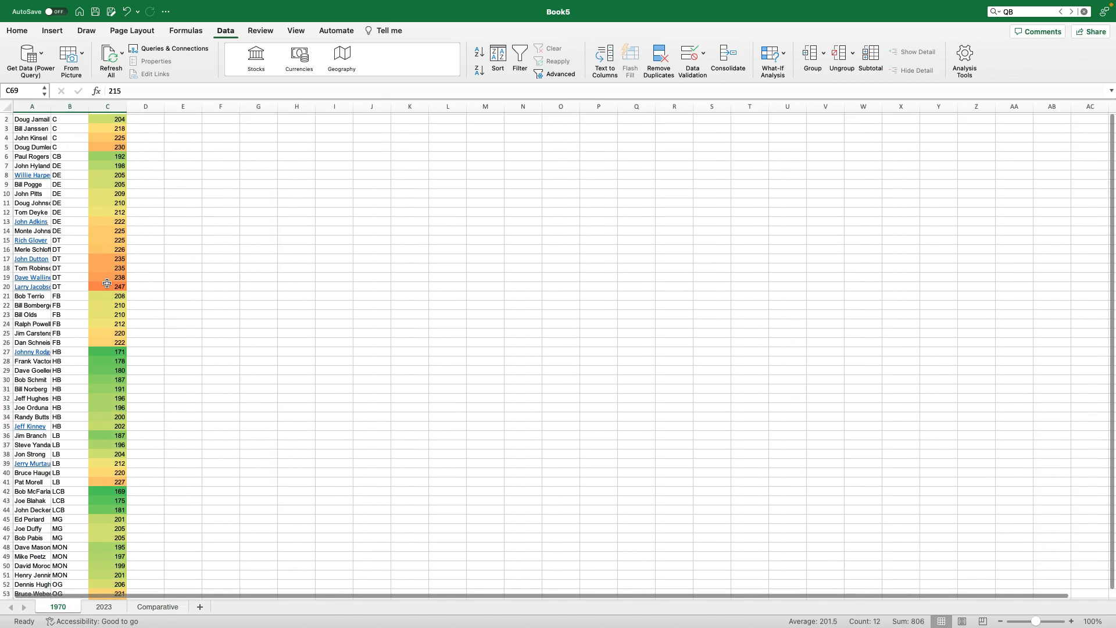
left_click(209, 311)
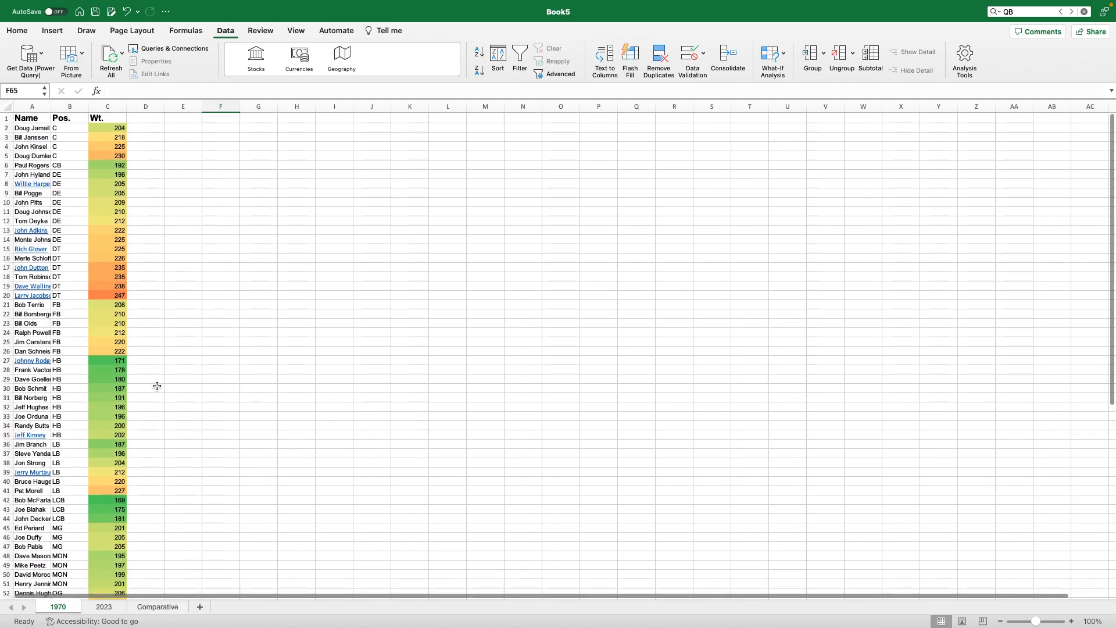
left_click(102, 607)
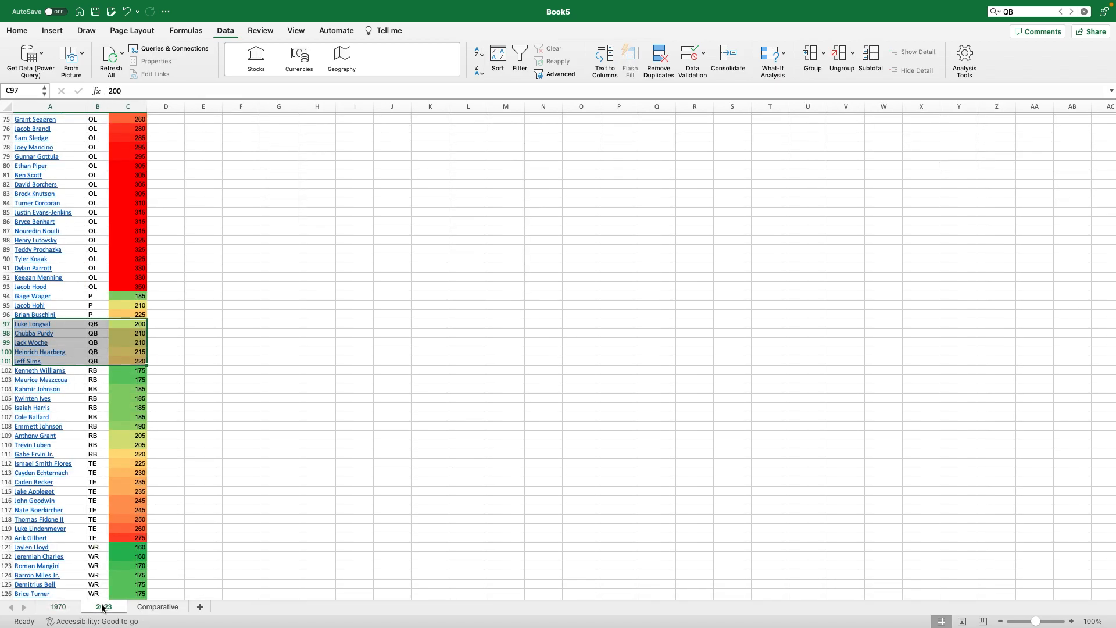
left_click(158, 606)
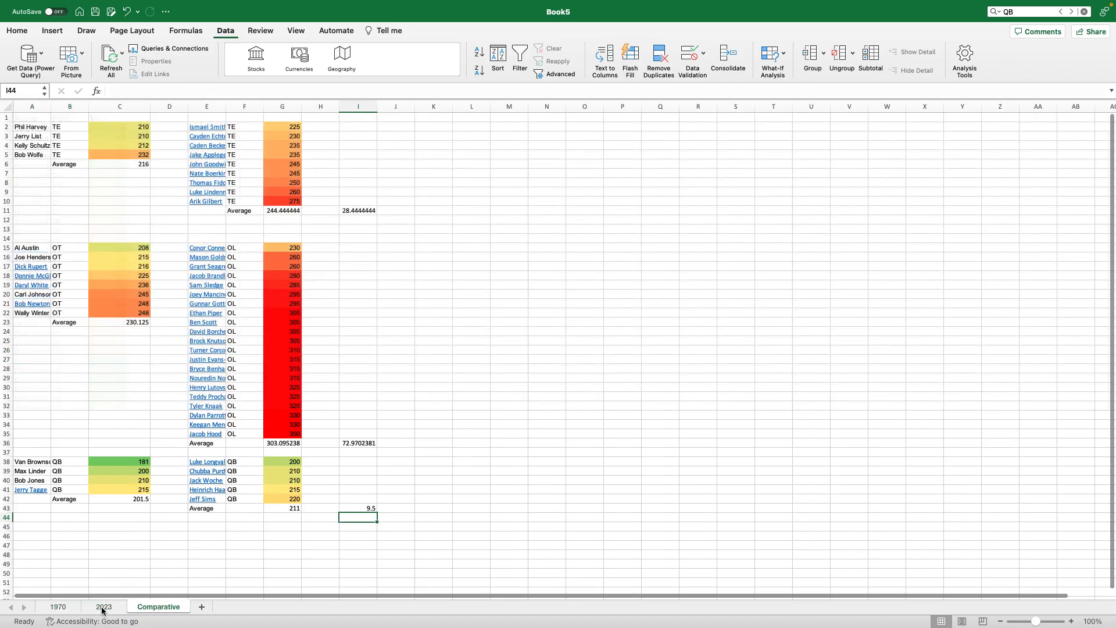
Examine the position groups and color-scaled weights down the whole 1970 list, then compare them with the Comparative sheet
left_click(58, 606)
left_click(144, 182)
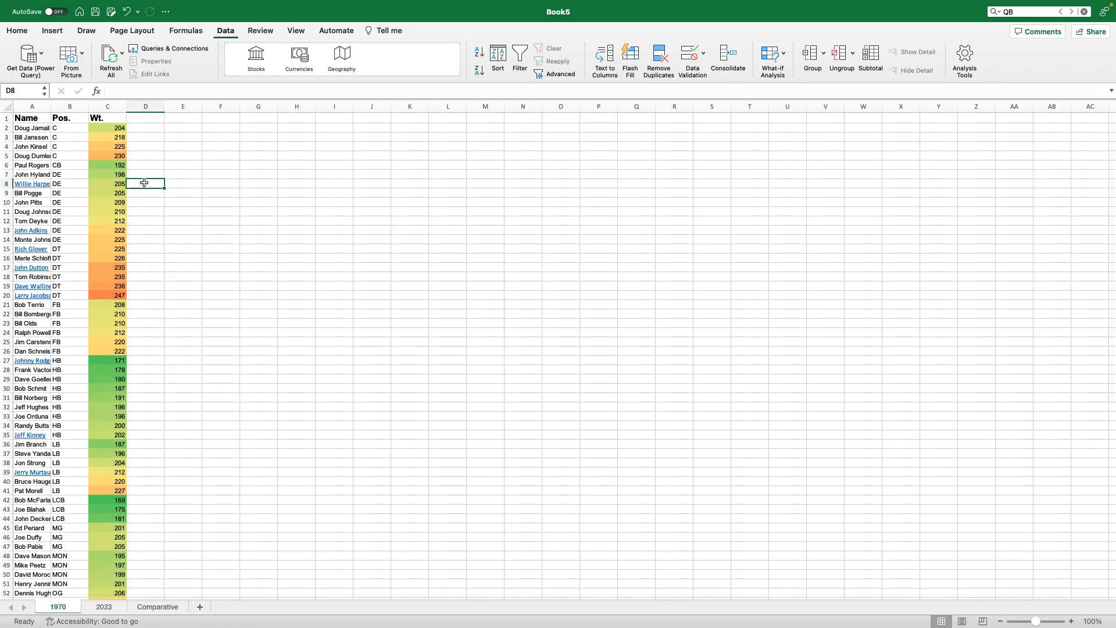
left_click_drag(79, 131, 74, 156)
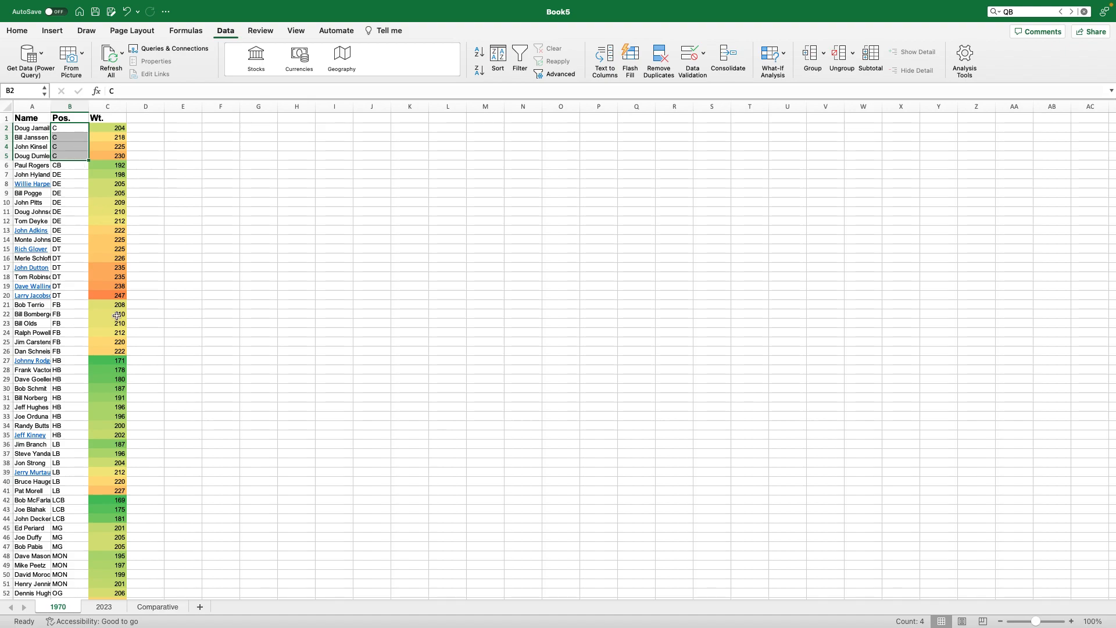
left_click(197, 295)
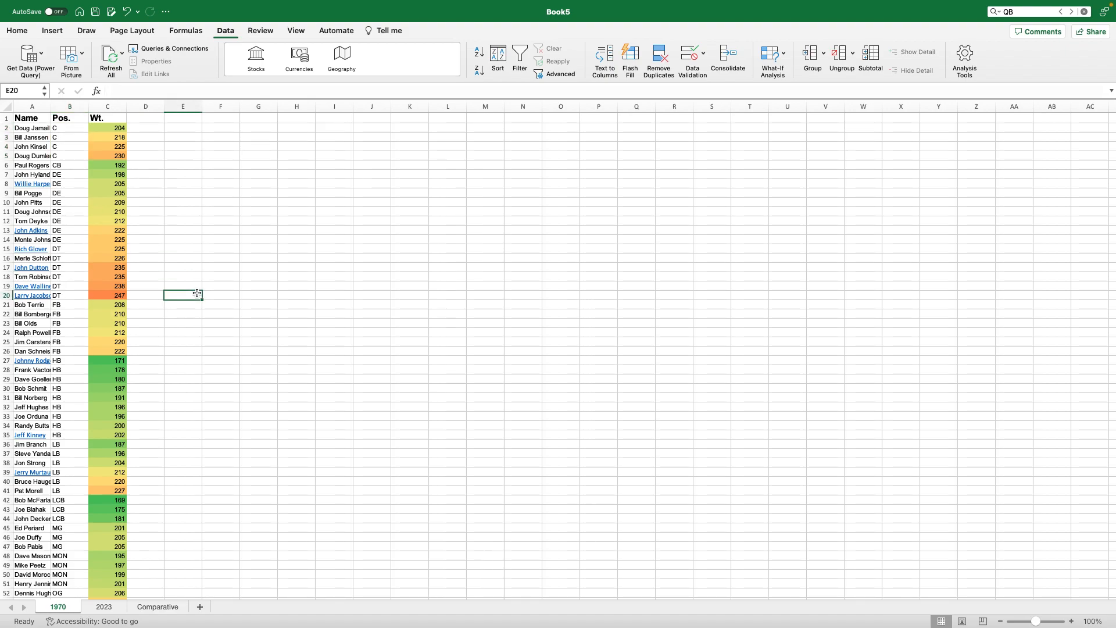
left_click_drag(116, 156, 116, 249)
scroll(147, 410, "down", 8)
scroll(147, 417, "down", 6)
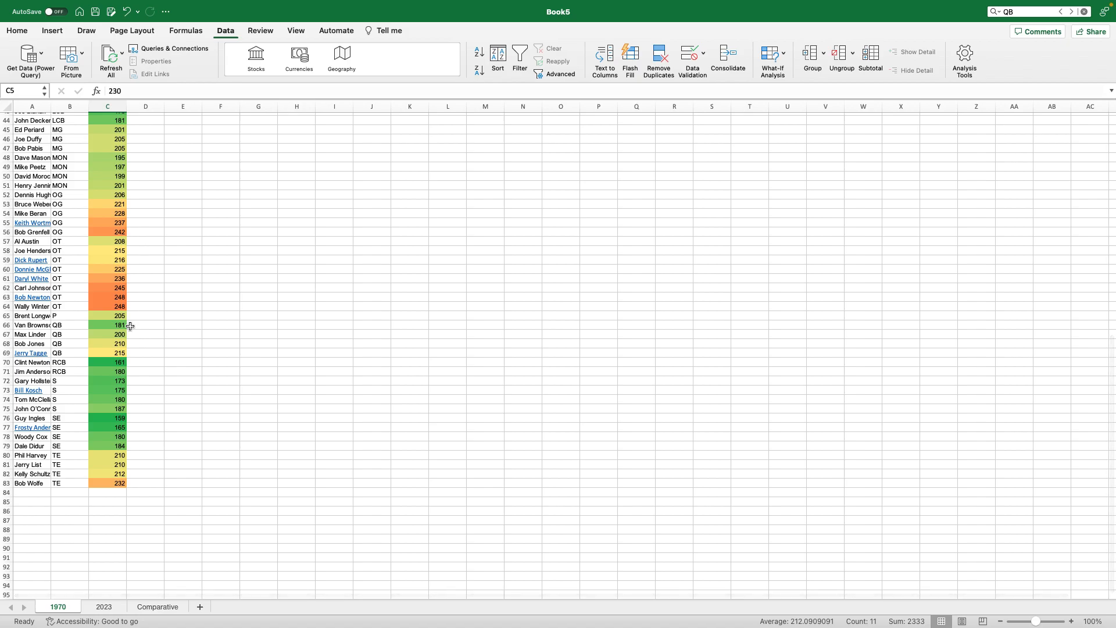
scroll(130, 407, "up", 15)
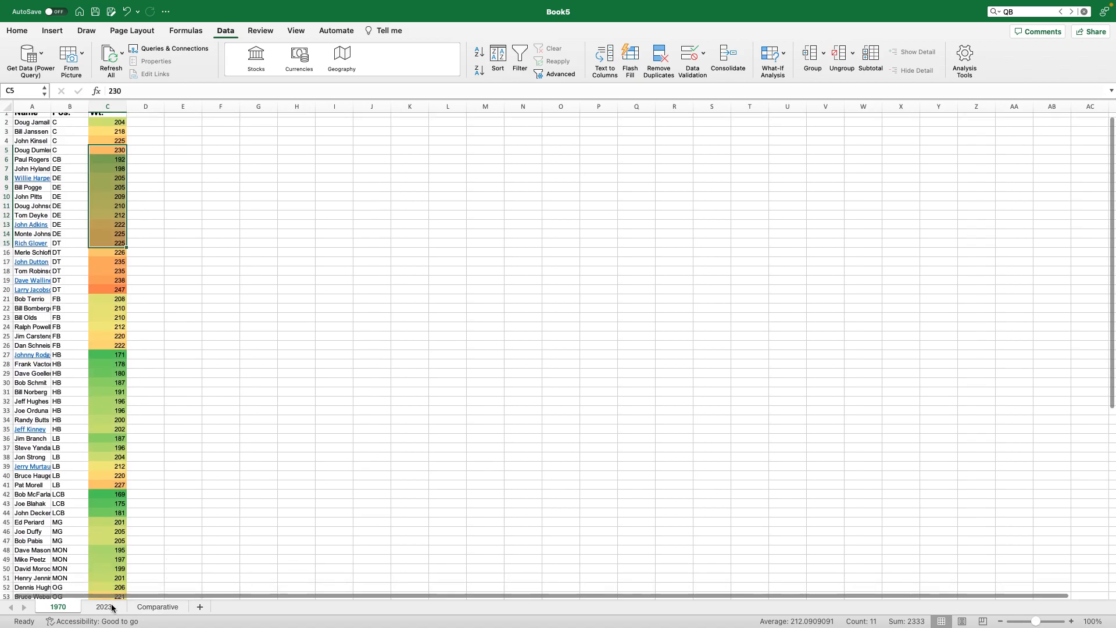
left_click(155, 607)
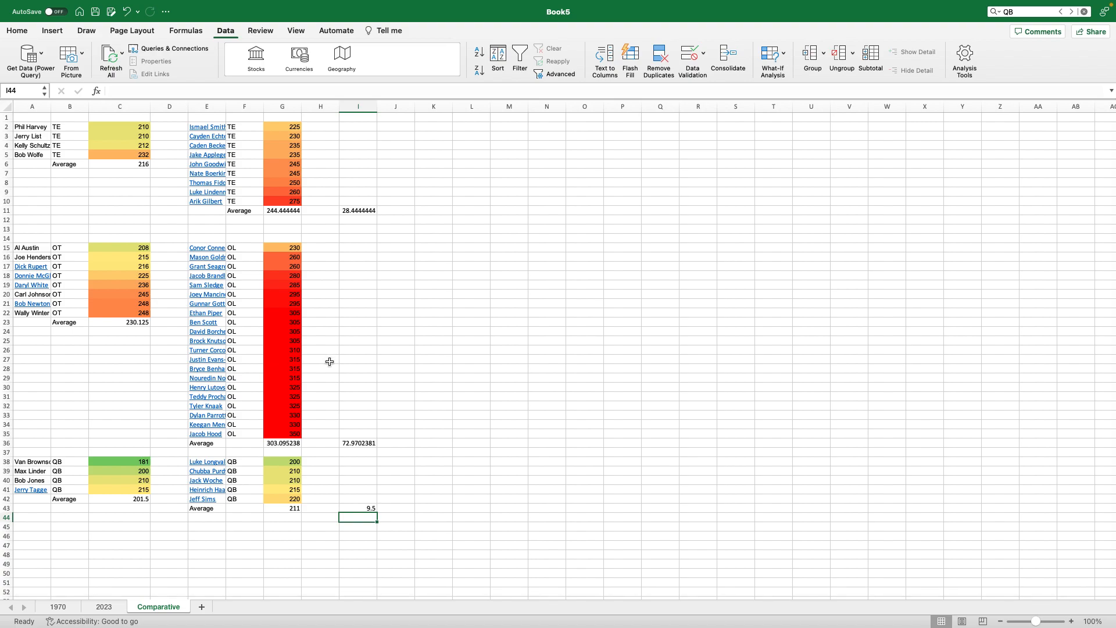
Check the centers' positions and weights on the 1970 sheet, view the 2023 sheet, and return to Comparative
left_click(108, 607)
left_click(57, 607)
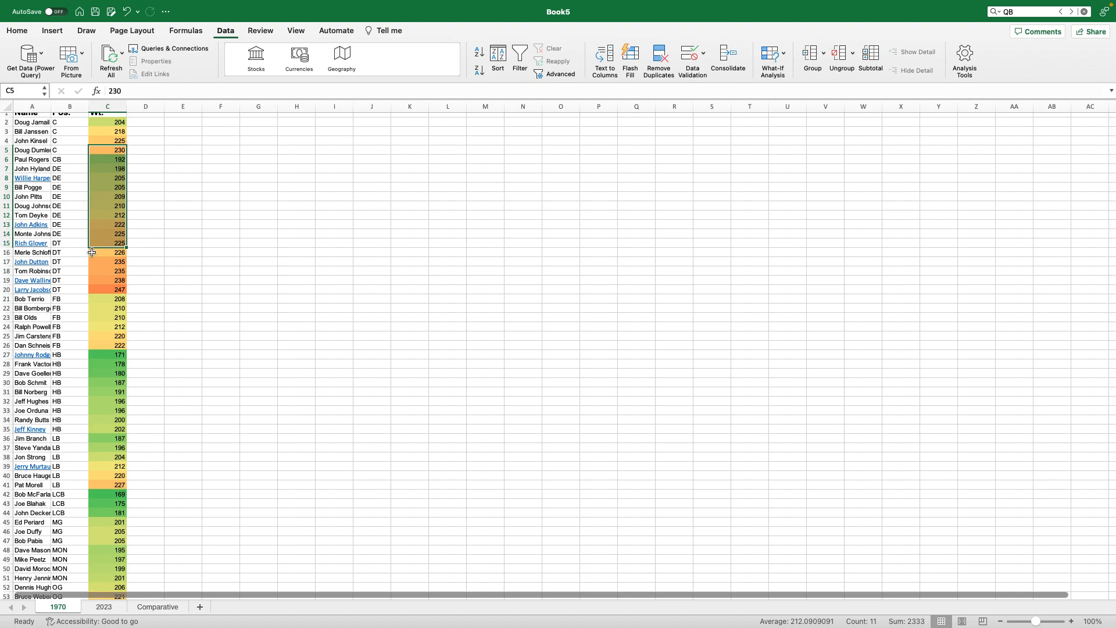
left_click(65, 140)
left_click(114, 149)
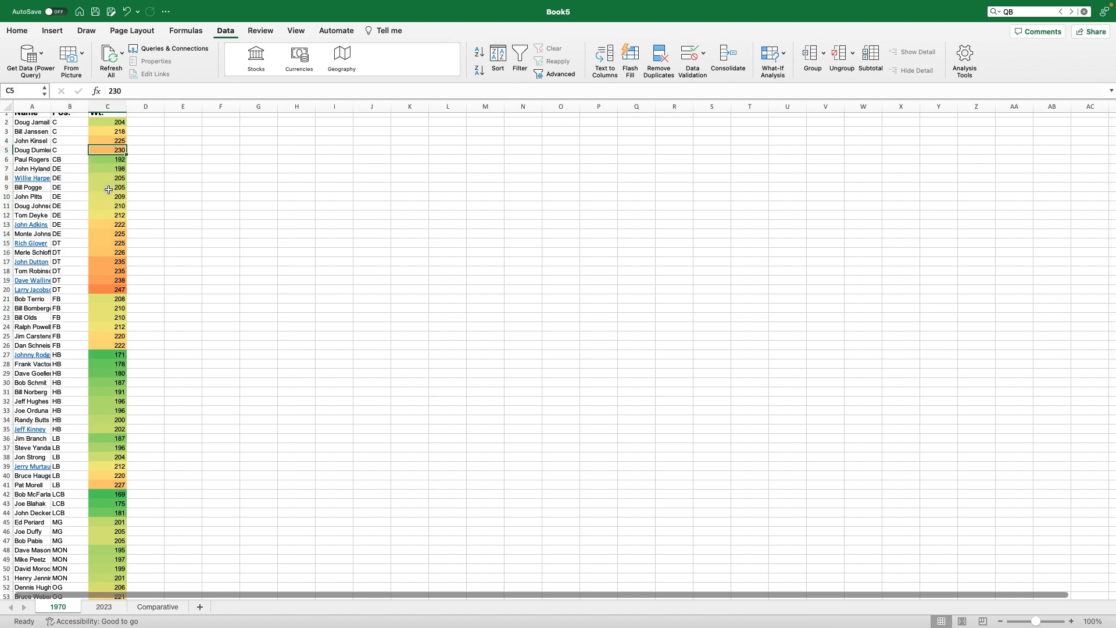
left_click(104, 606)
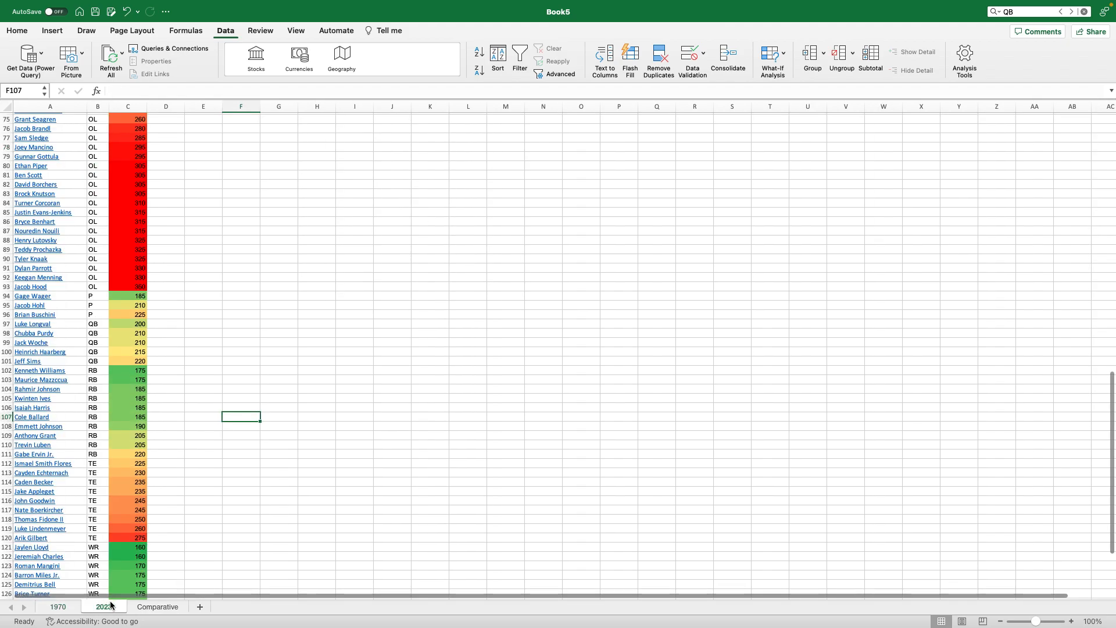
left_click(156, 607)
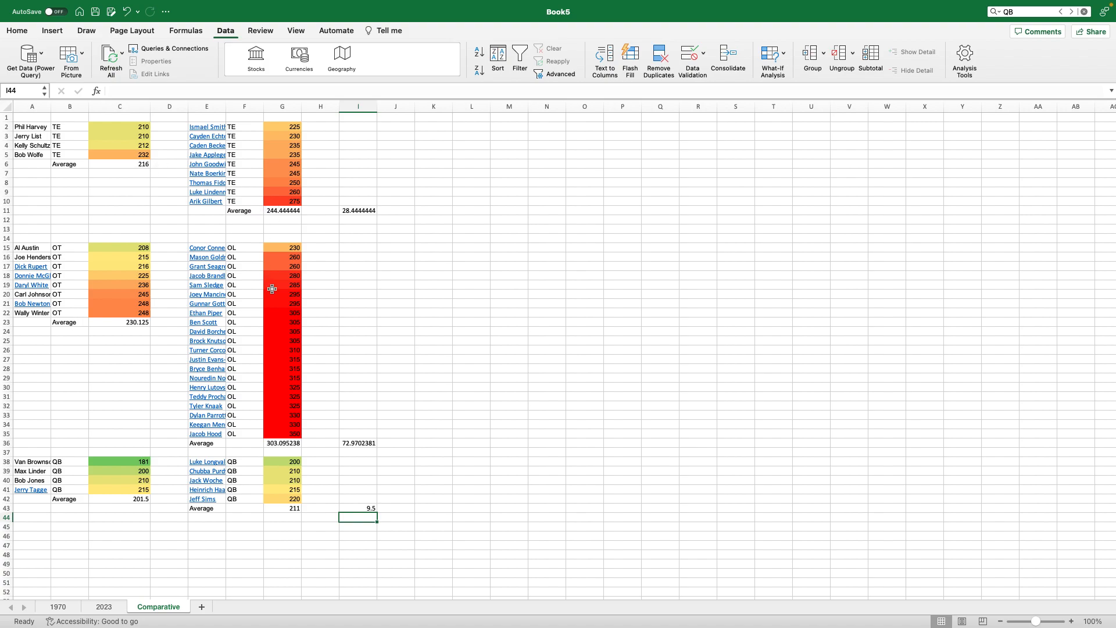
mouse_move(846, 1)
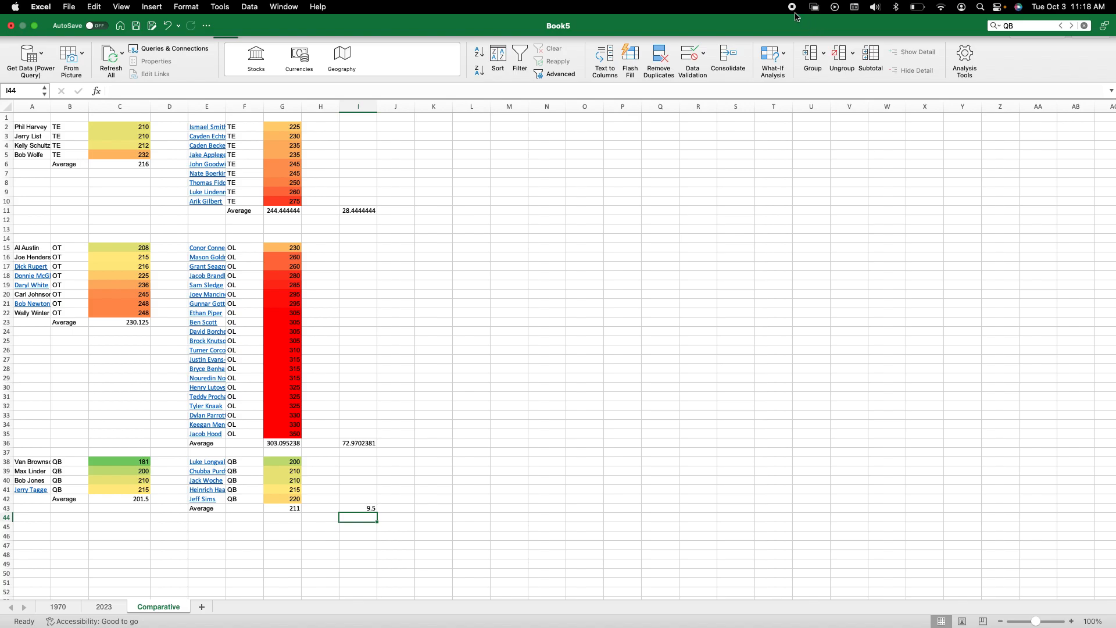